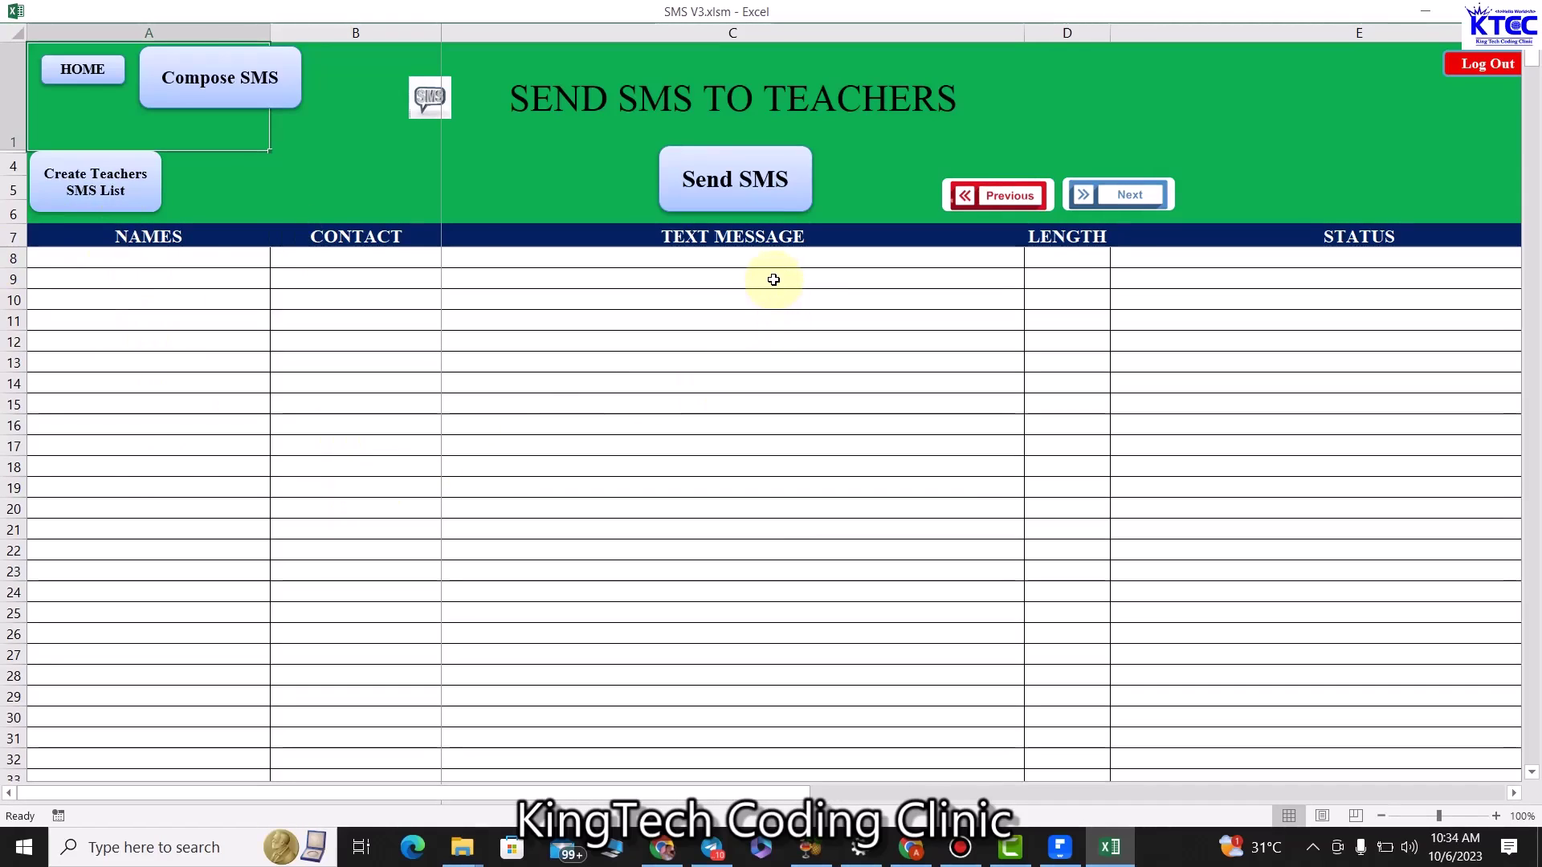
Open the Teachers Text Message Form from the Send SMS to Teachers sheet.
{"action": "left_click", "coordinate": [243, 74]}
Type a trial staff-meeting message in the form, then close it without composing.
{"action": "left_click", "coordinate": [533, 312]}
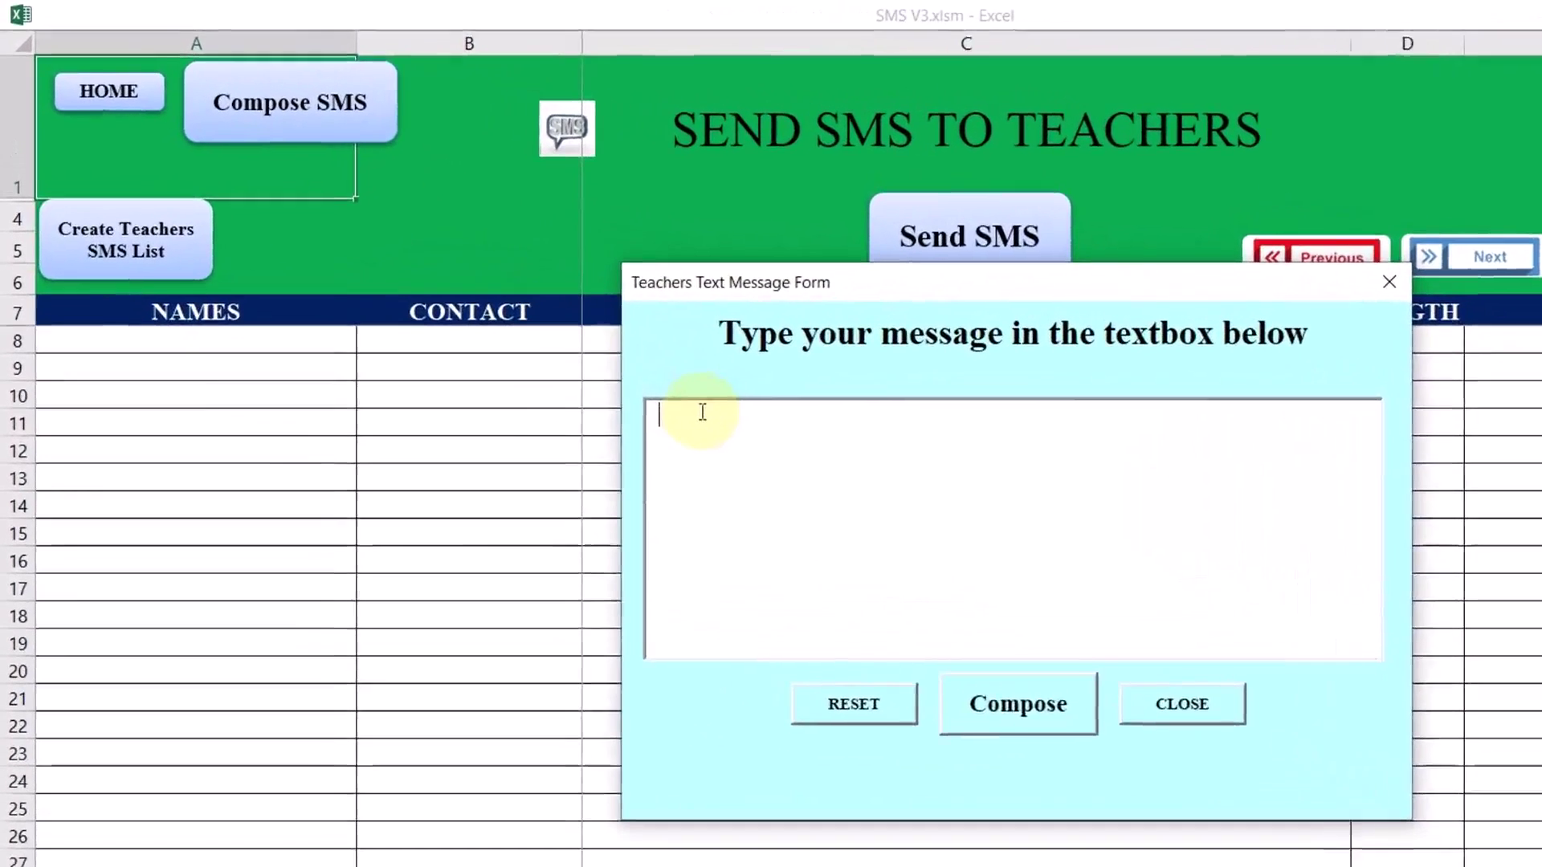
{"action": "type", "text": "Th"}
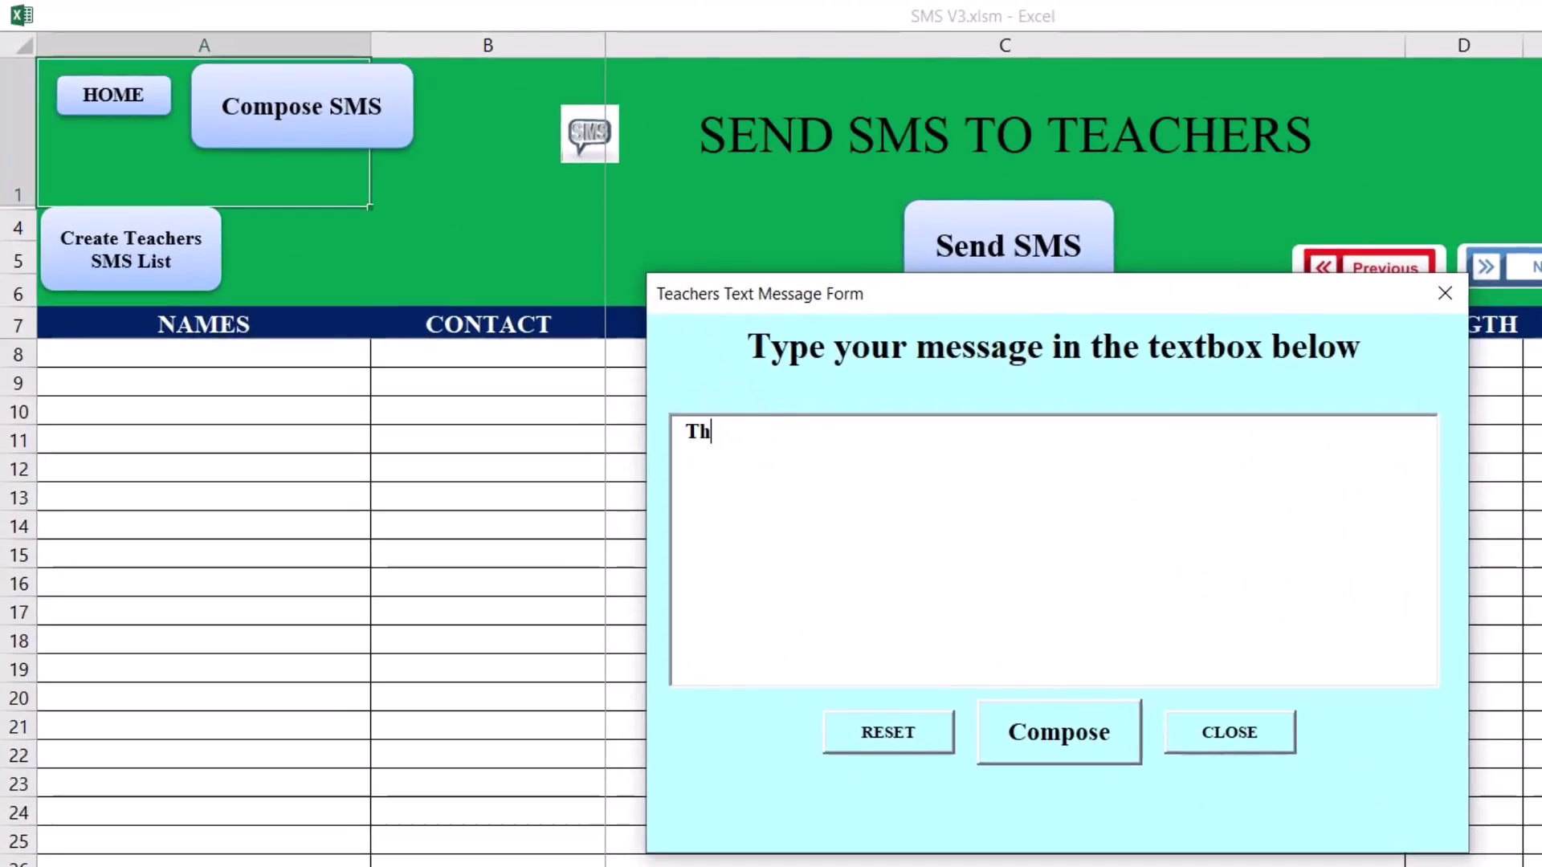
{"action": "type", "text": "re ere is going to be a "}
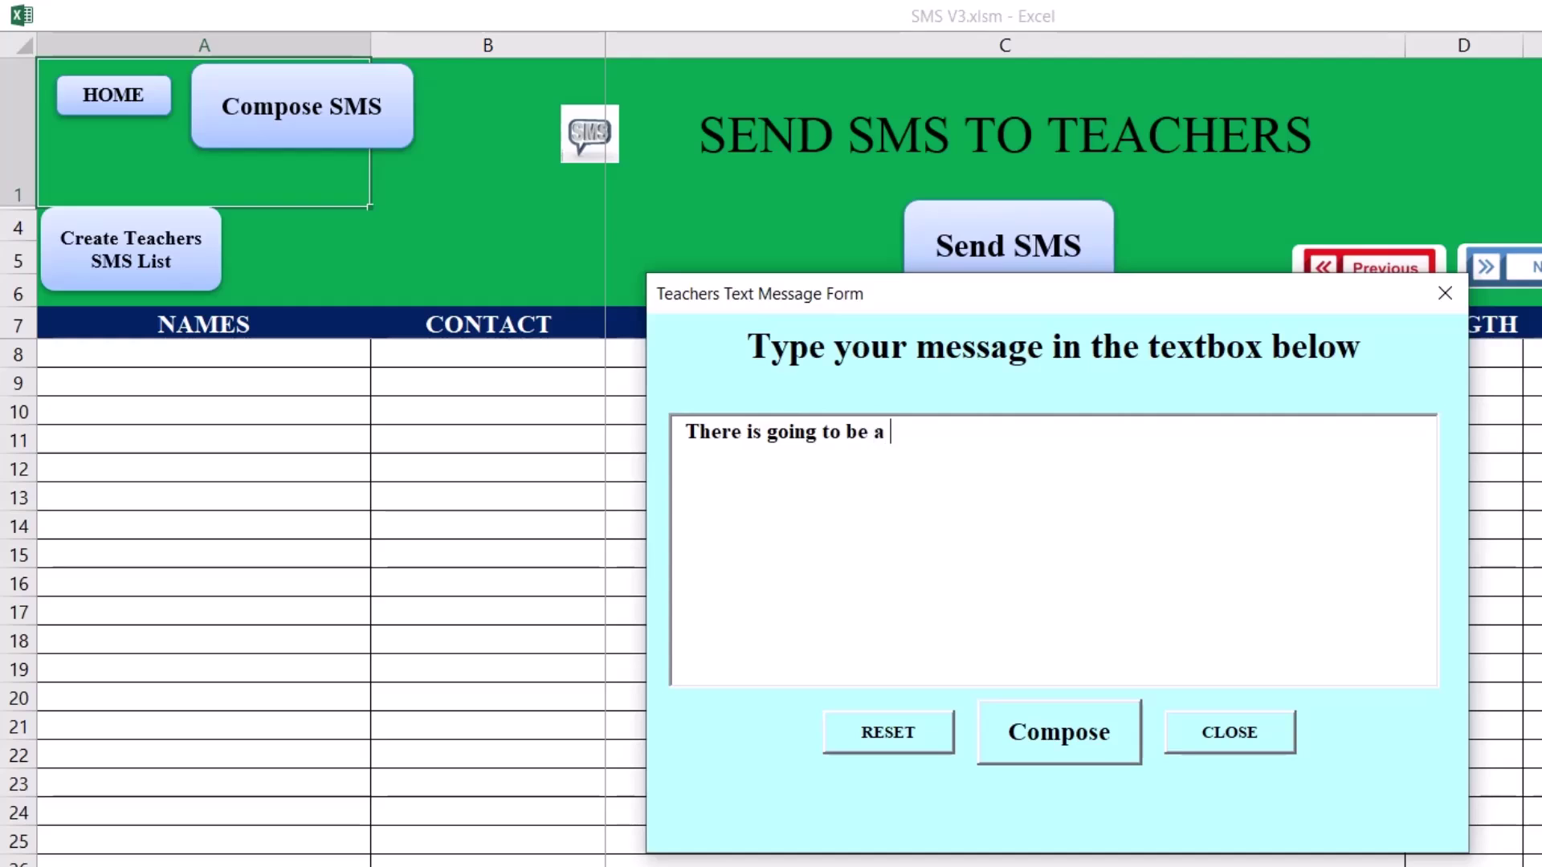
{"action": "type", "text": "PStaff M"}
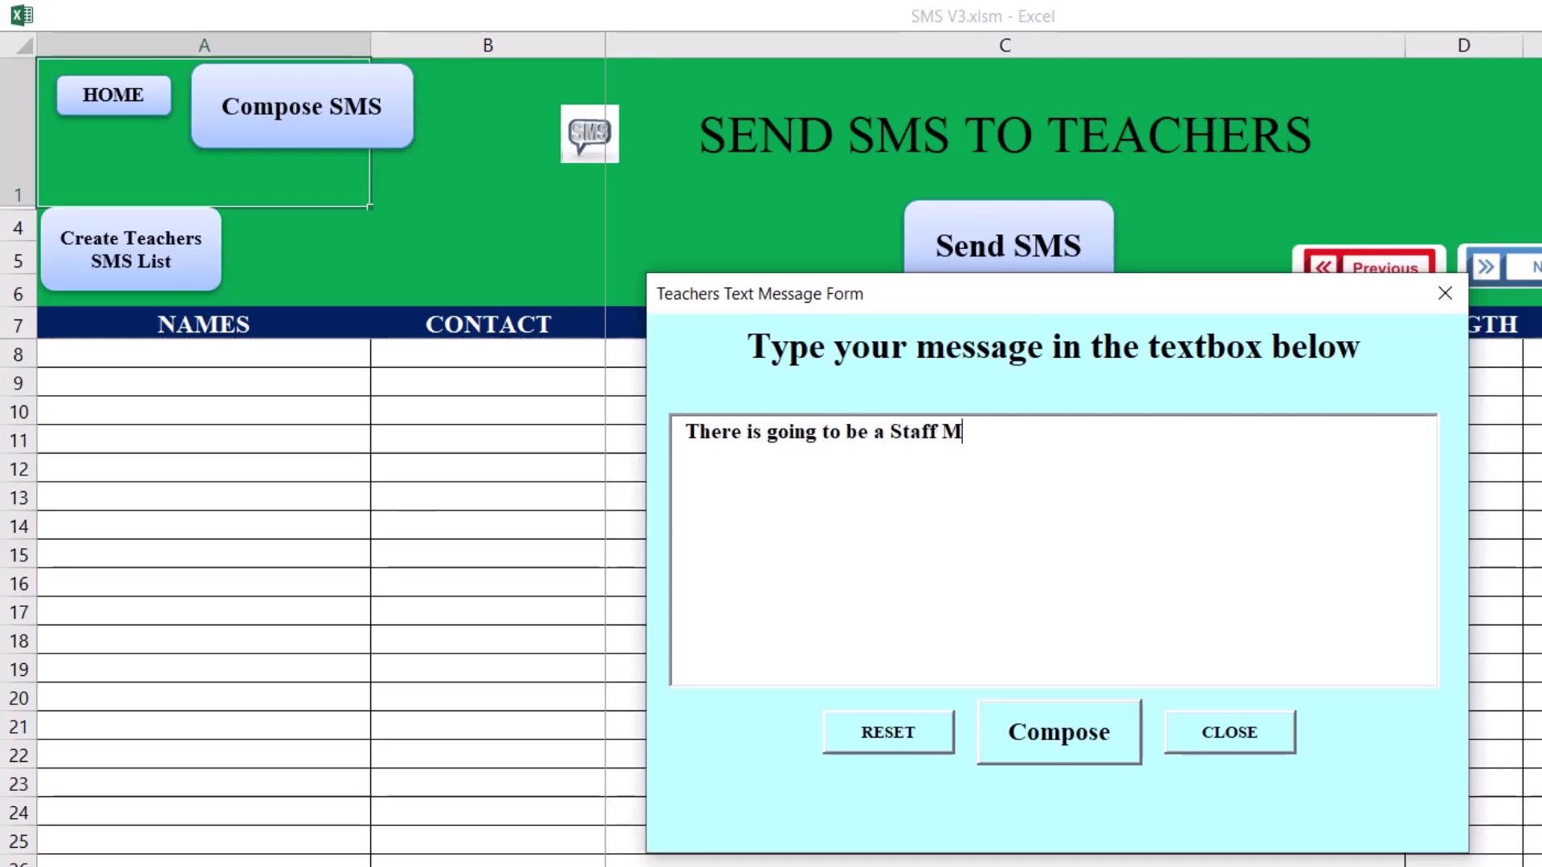
{"action": "type", "text": "eeting"}
{"action": "left_click", "coordinate": [1445, 293]}
Enter the first teacher's name and phone number, and a second teacher's name in row 9.
{"action": "left_click", "coordinate": [282, 354]}
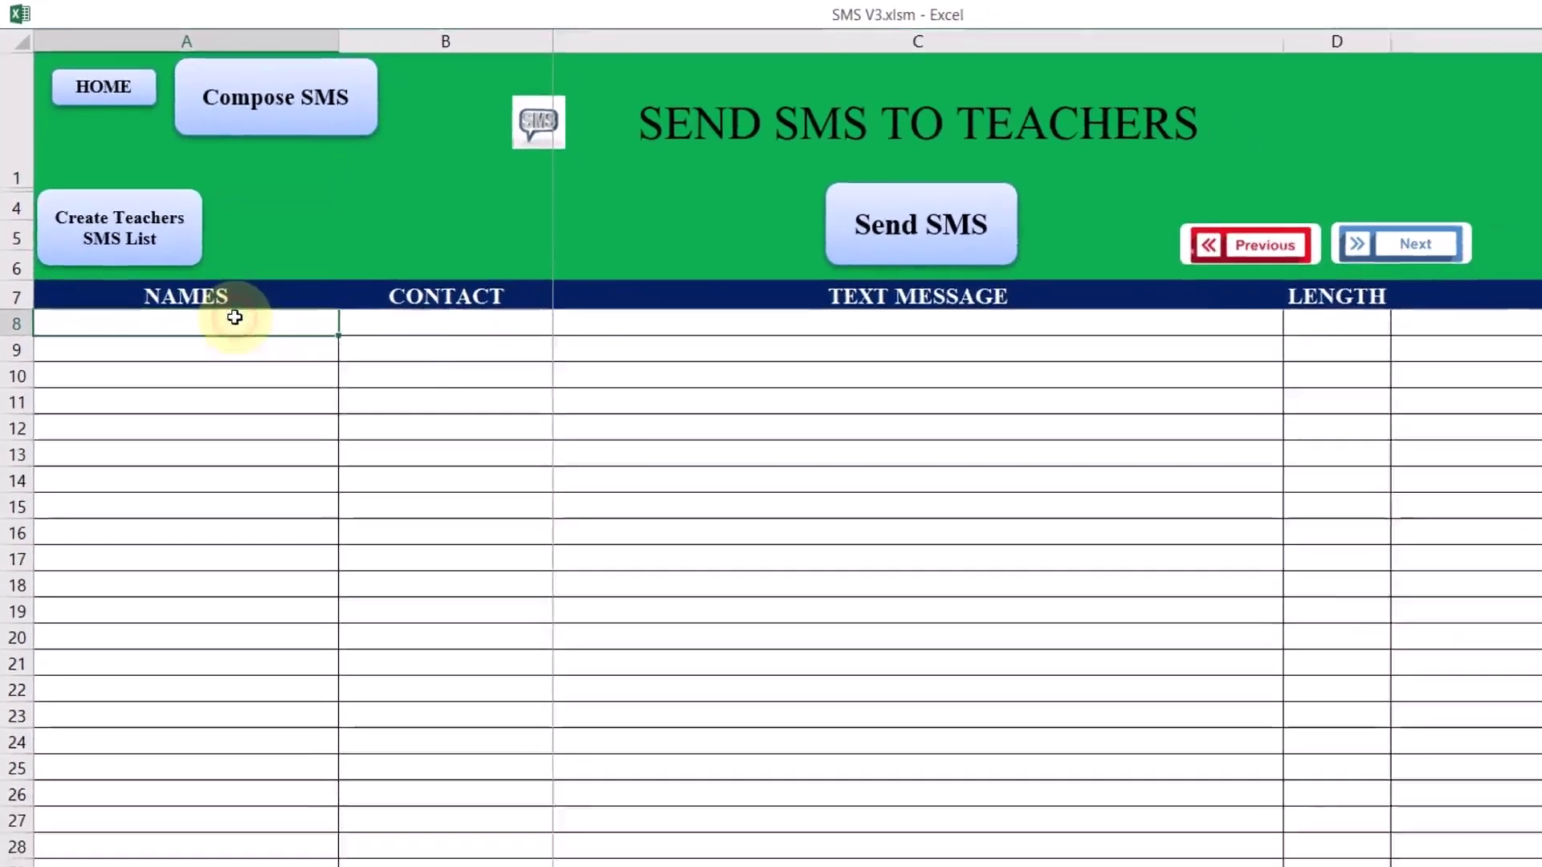
{"action": "type", "text": "w"}
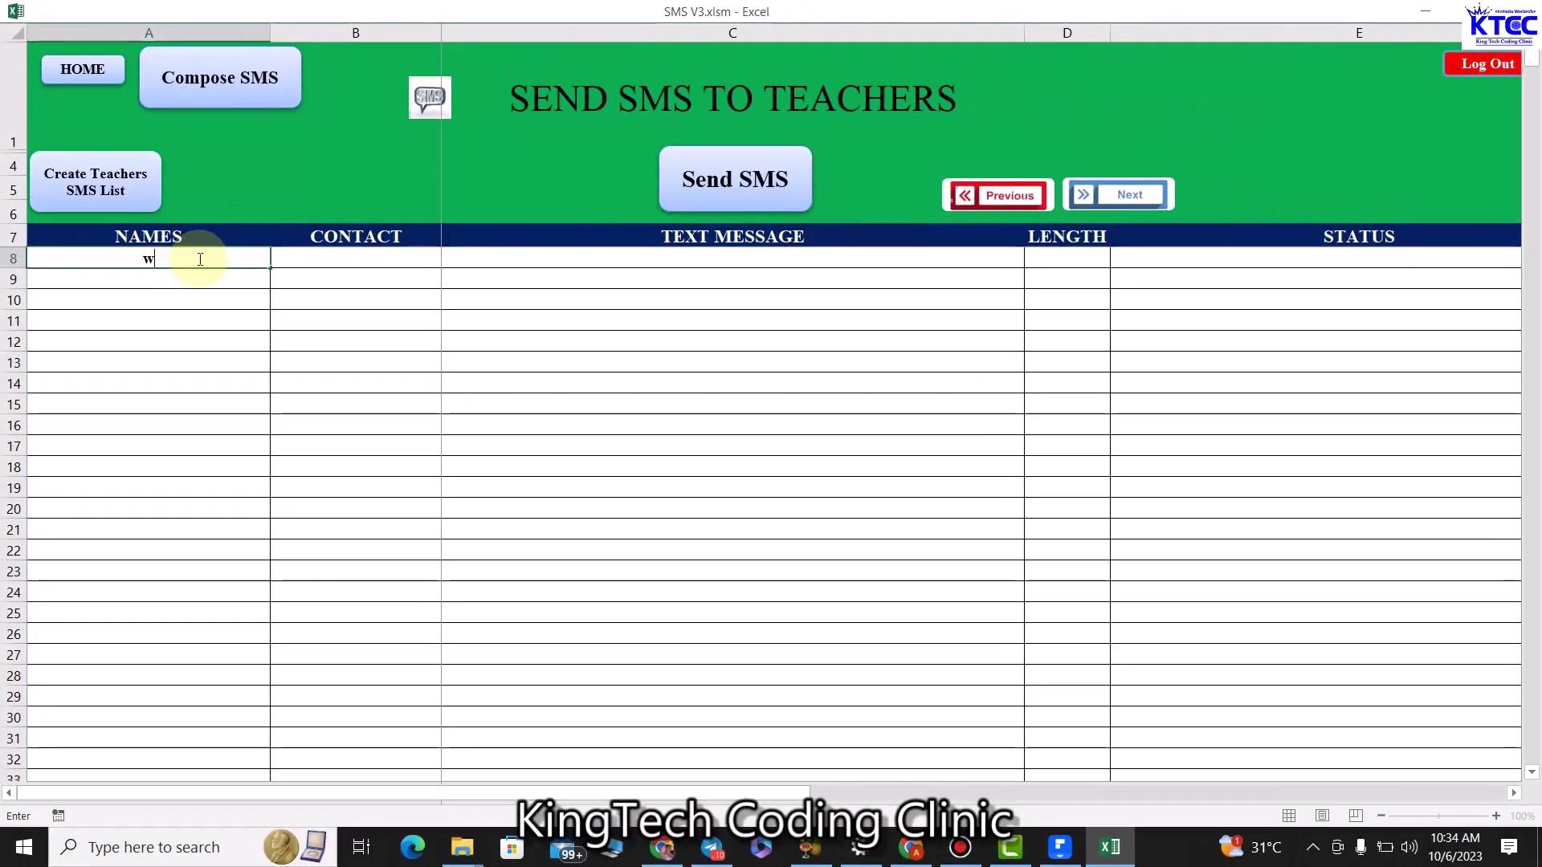
{"action": "type", "text": "H"}
{"action": "key", "text": "BackSpace"}
{"action": "type", "text": "OHN"}
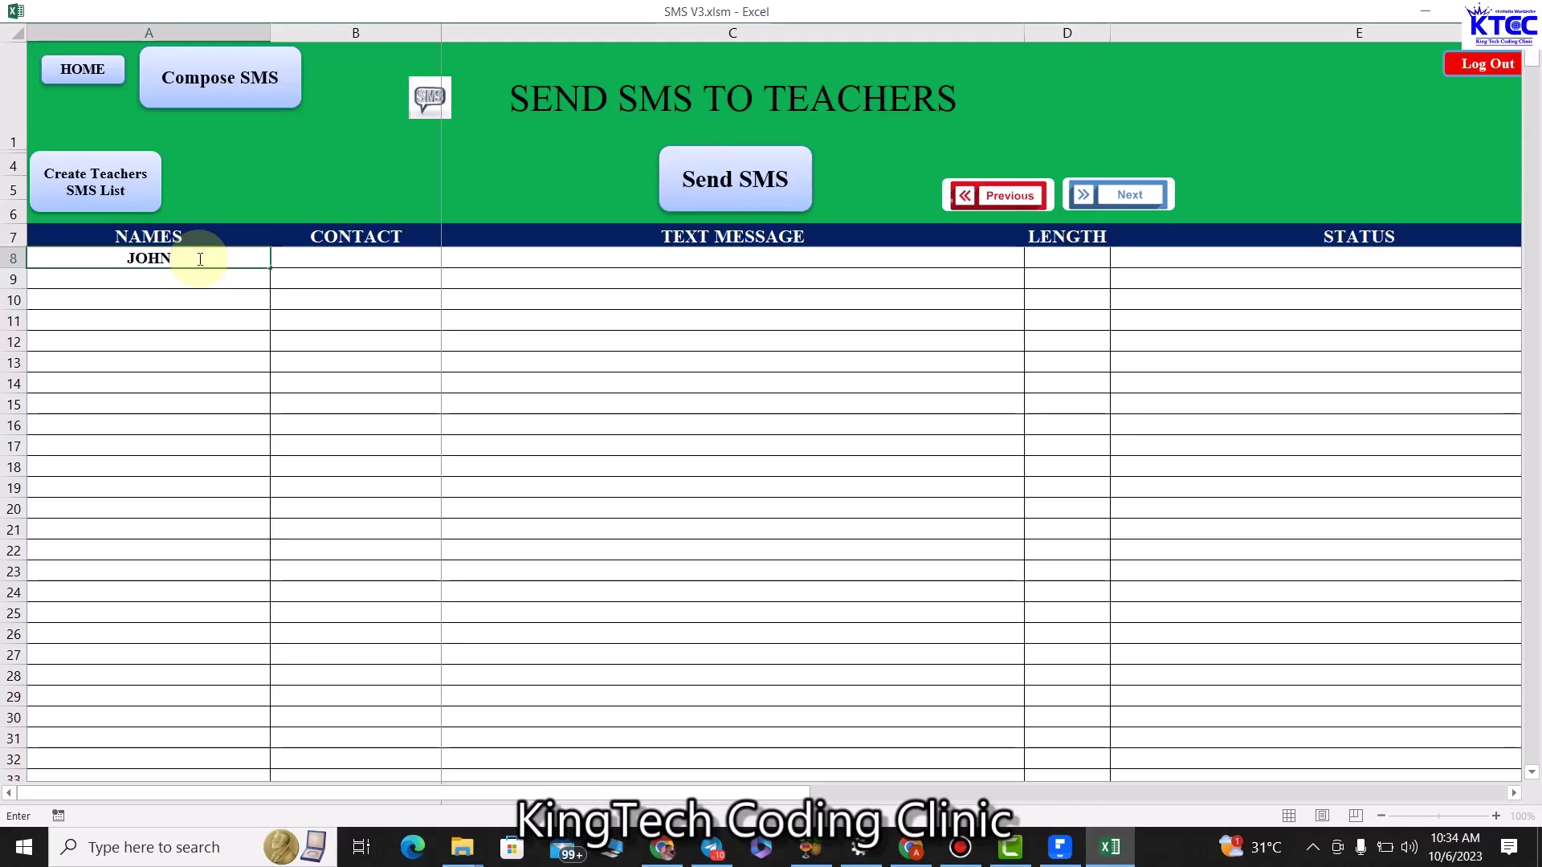
{"action": "left_click", "coordinate": [320, 263]}
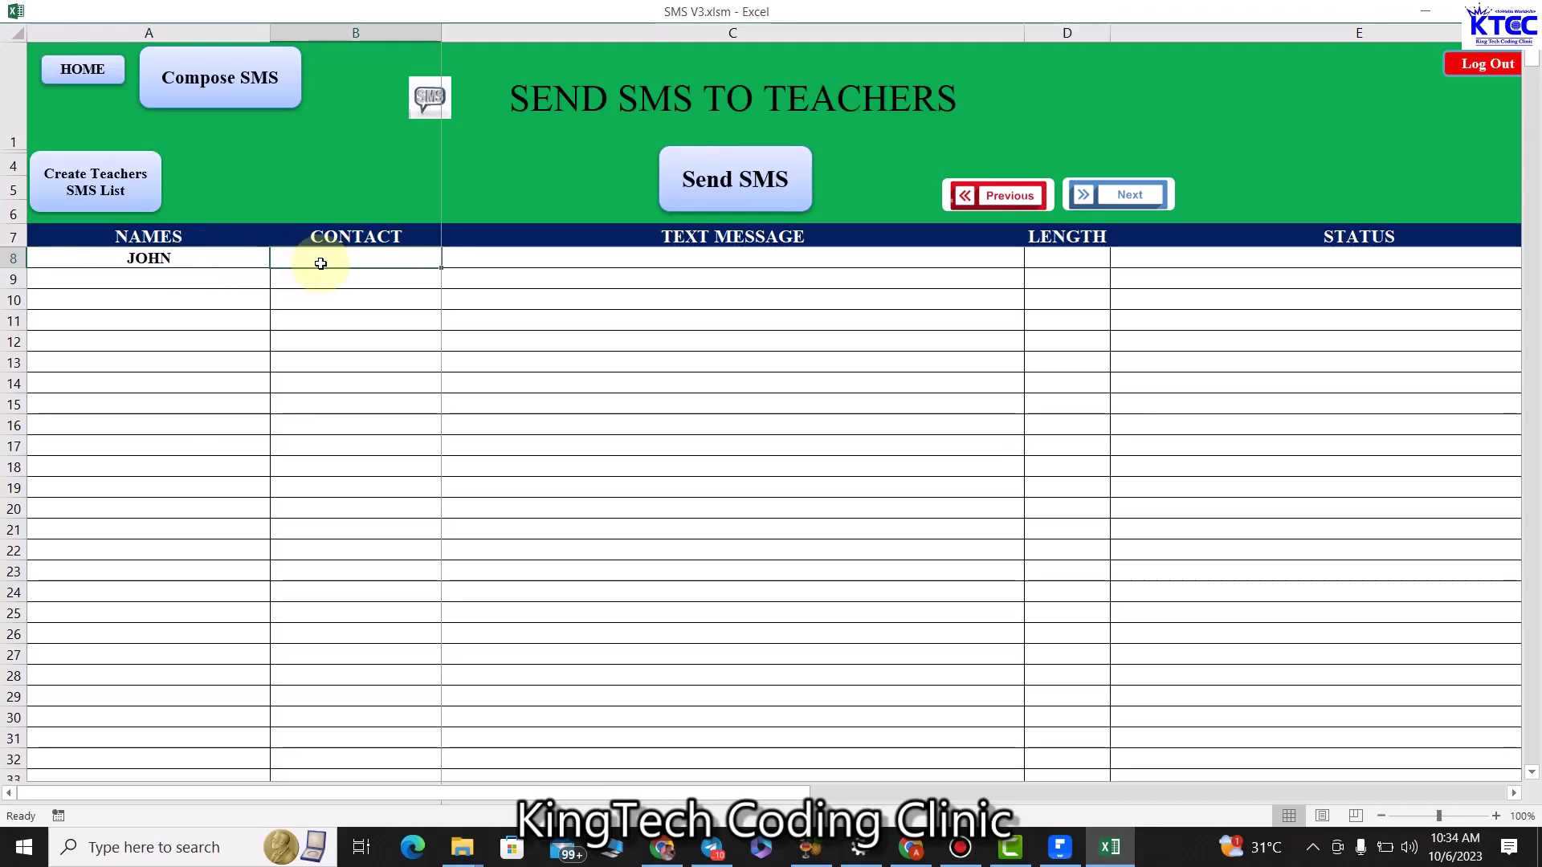
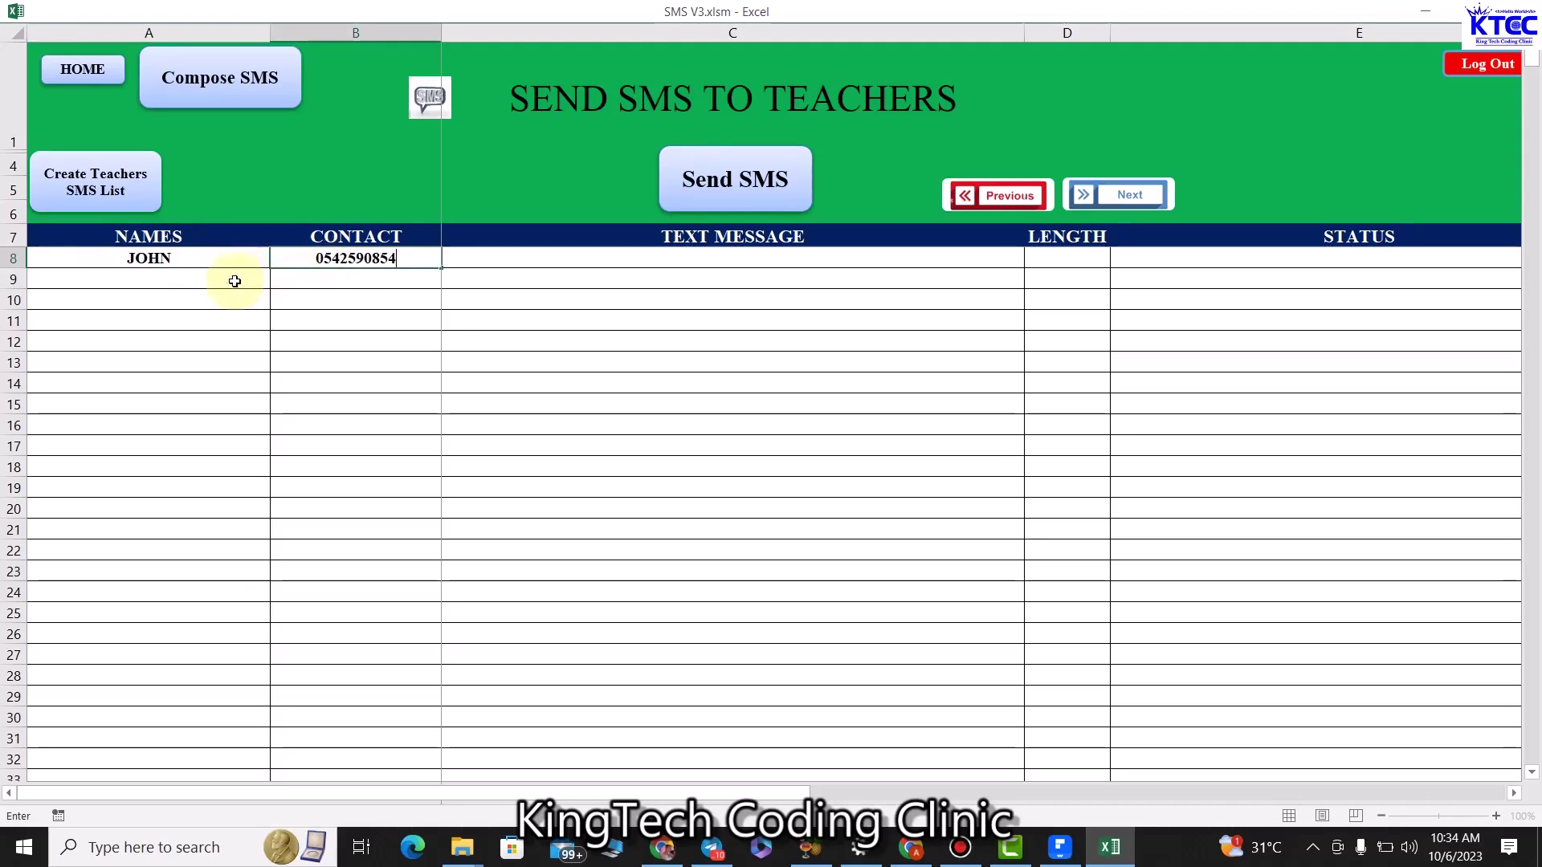
{"action": "left_click", "coordinate": [234, 281]}
{"action": "type", "text": "YAW"}
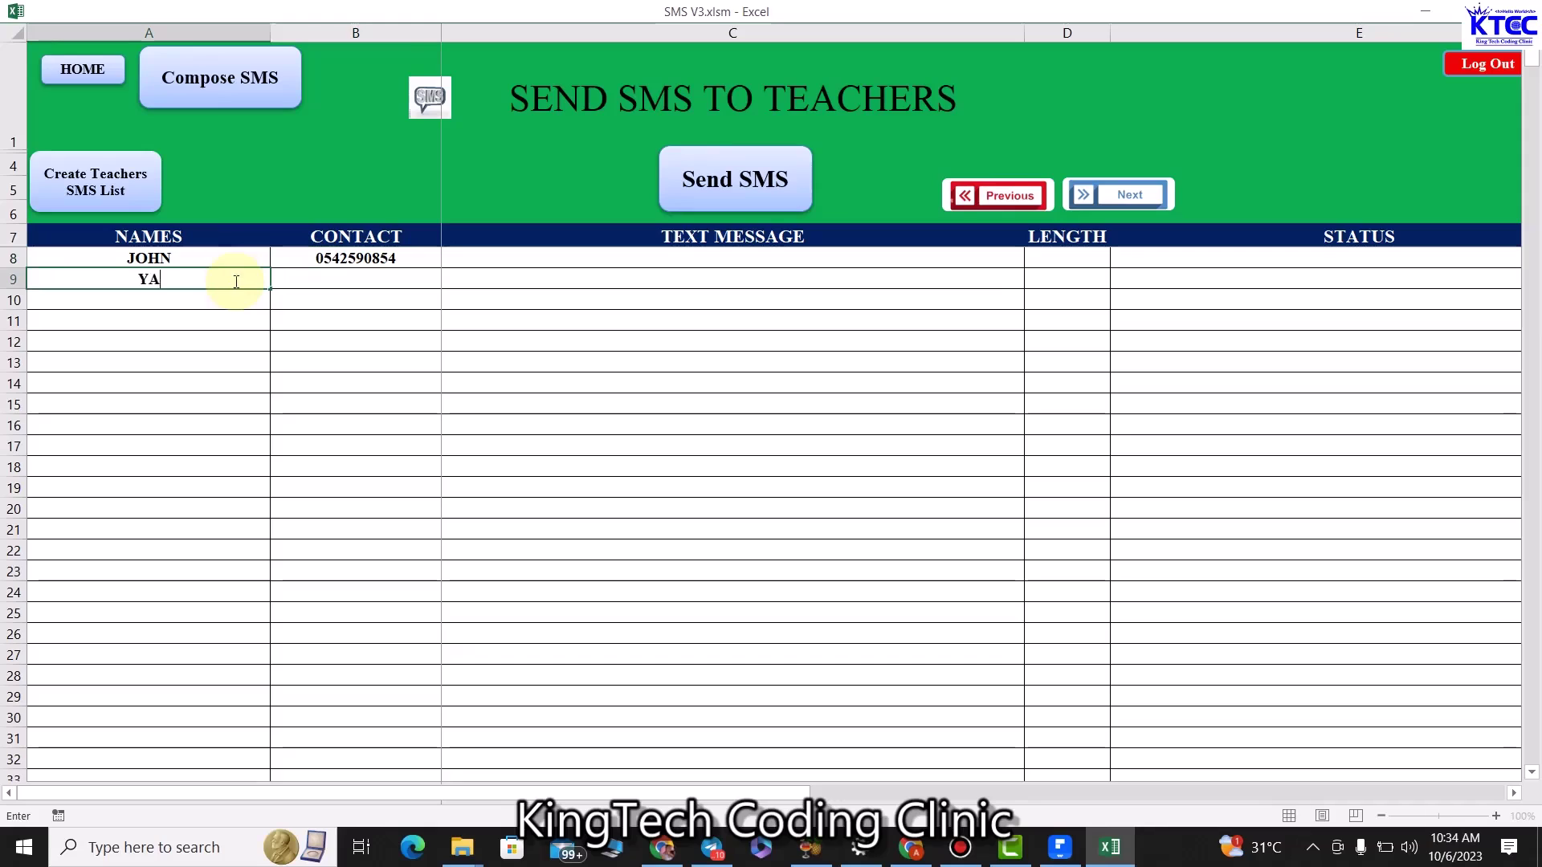
{"action": "left_click", "coordinate": [347, 275]}
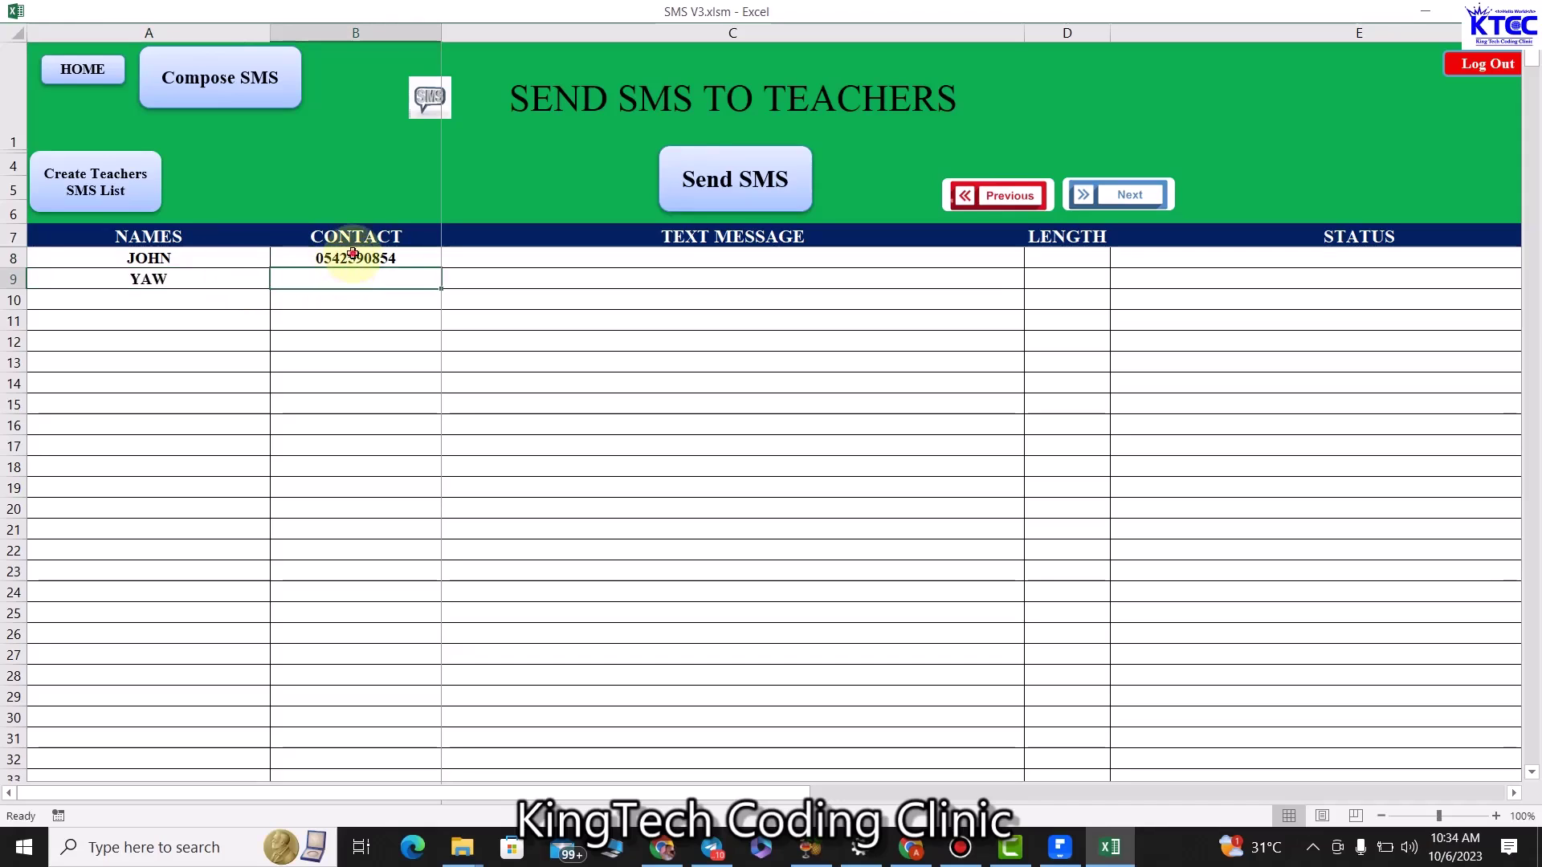
Fill the contact number down to rows 9–10 and replace row 10's copied name with a third teacher.
{"action": "left_click", "coordinate": [358, 258]}
{"action": "left_click_drag", "start_coordinate": [441, 267], "coordinate": [438, 281]}
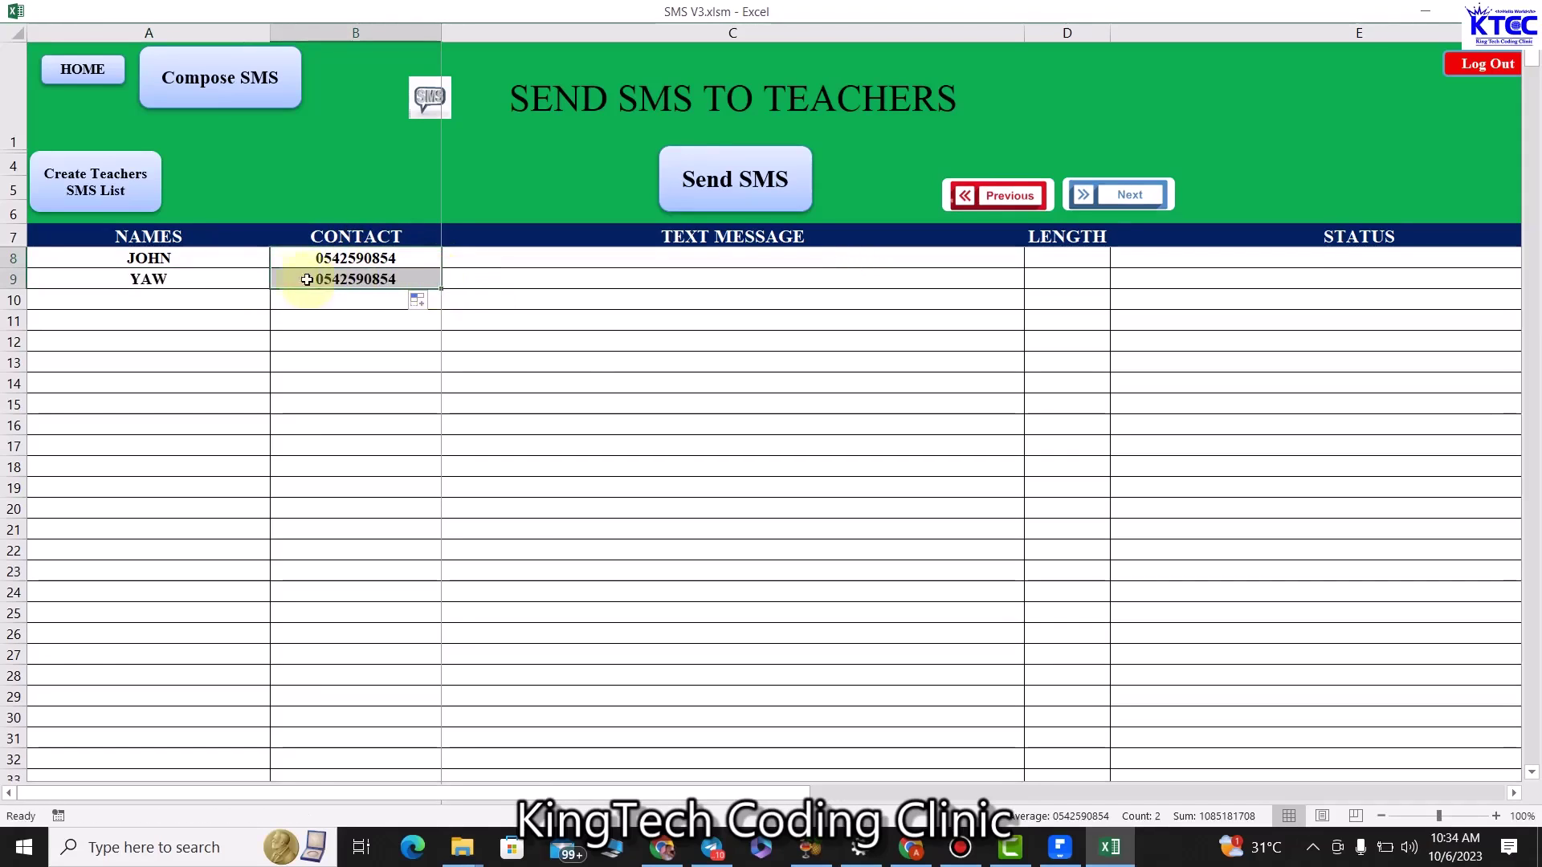
{"action": "left_click", "coordinate": [240, 280]}
{"action": "left_click_drag", "start_coordinate": [269, 288], "coordinate": [270, 312]}
{"action": "left_click", "coordinate": [355, 279]}
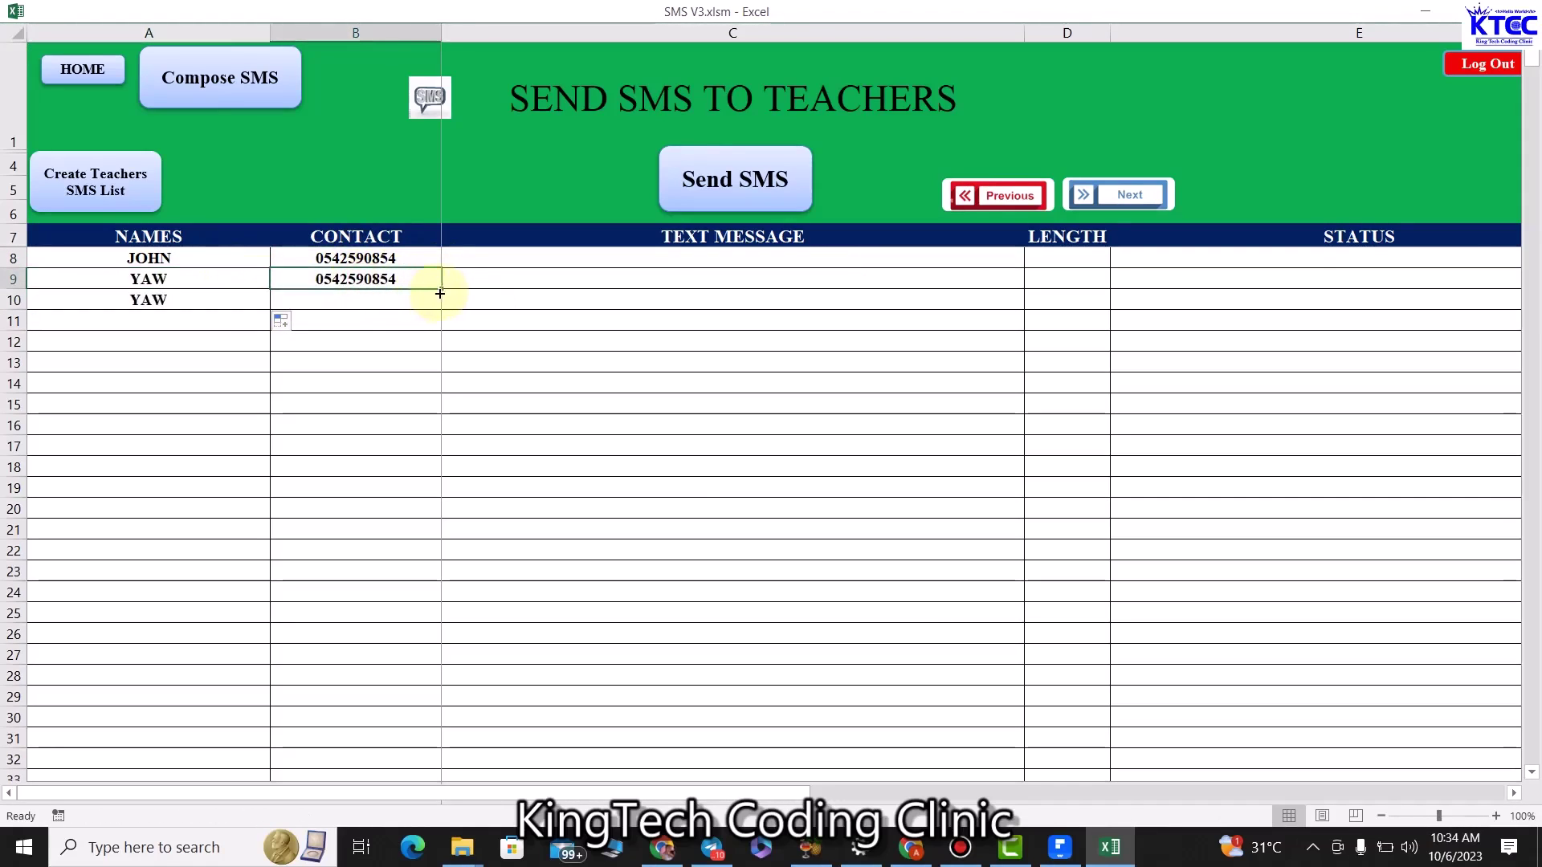
{"action": "left_click_drag", "start_coordinate": [440, 294], "coordinate": [438, 310]}
{"action": "double_click", "coordinate": [199, 300]}
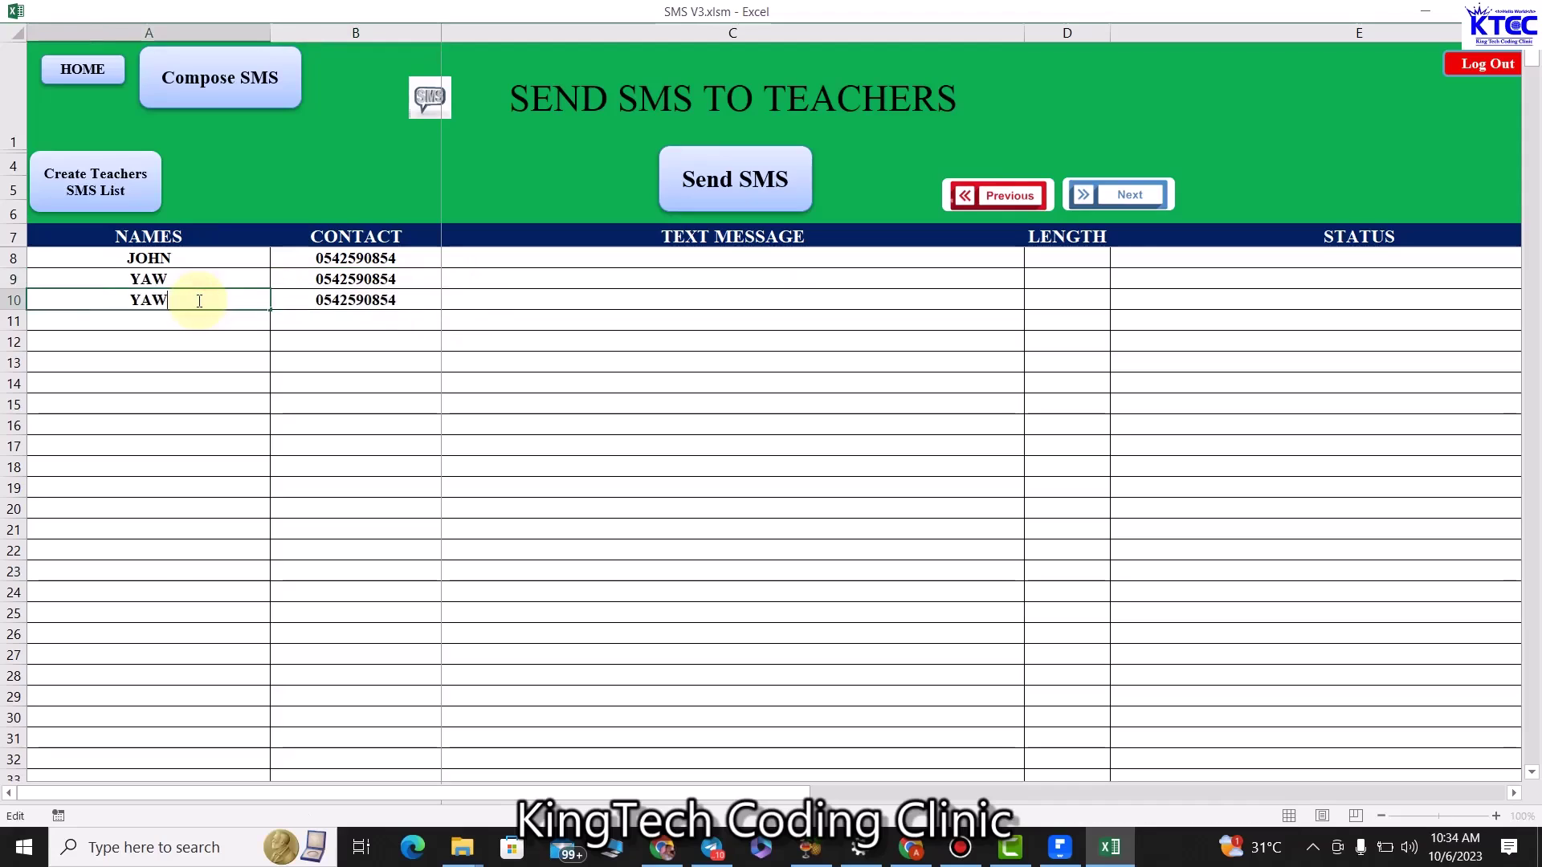
{"action": "key", "text": "BackSpace"}
{"action": "key", "text": "BackSpace"}
{"action": "key", "text": "BackSpace"}
{"action": "type", "text": "JAMES"}
{"action": "left_click", "coordinate": [386, 304]}
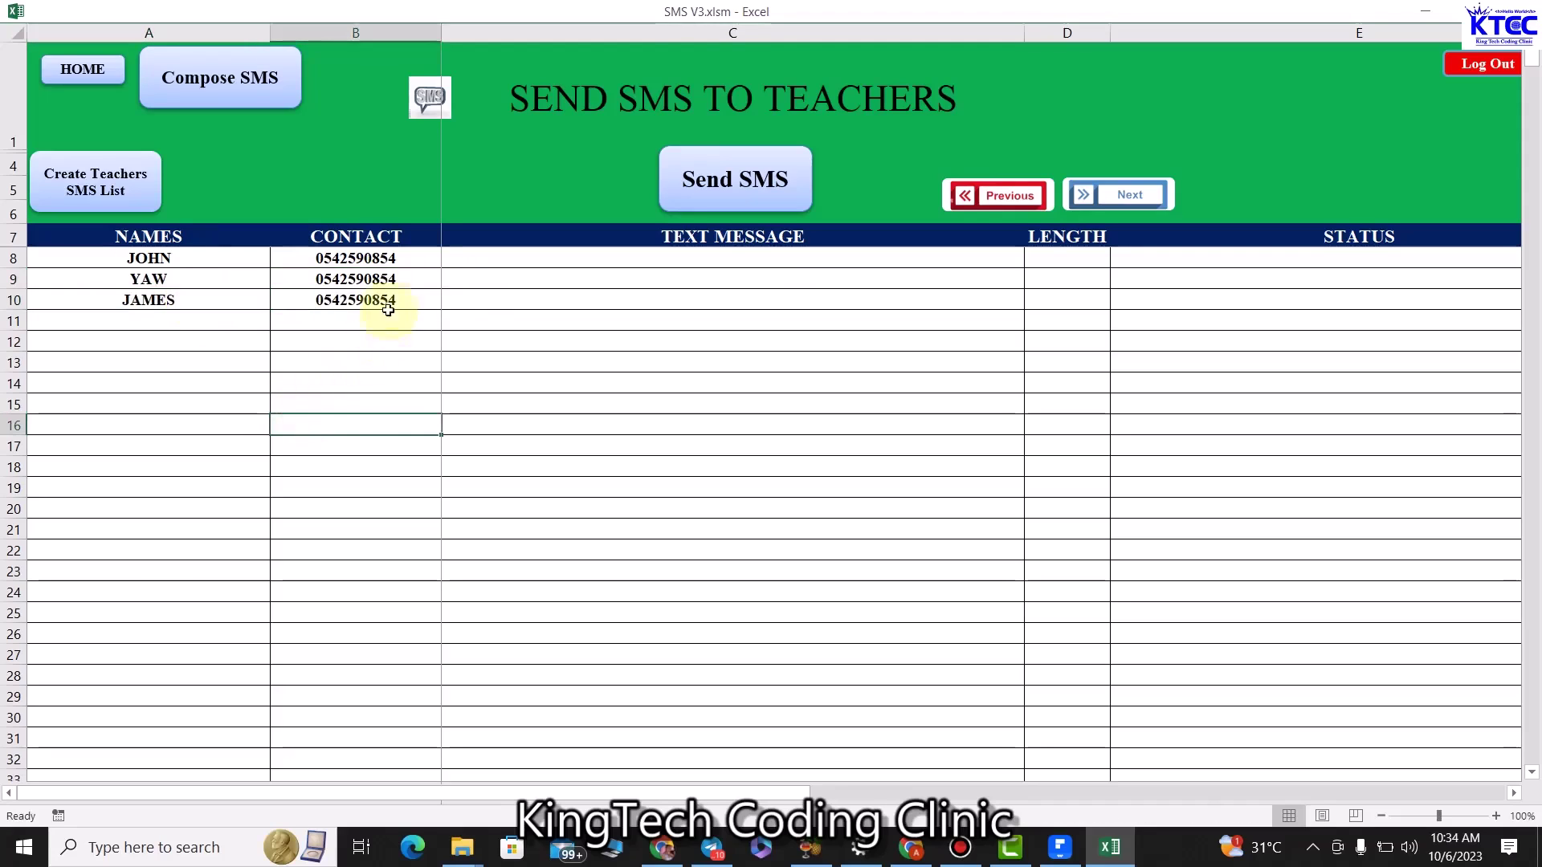
{"action": "left_click", "coordinate": [778, 426]}
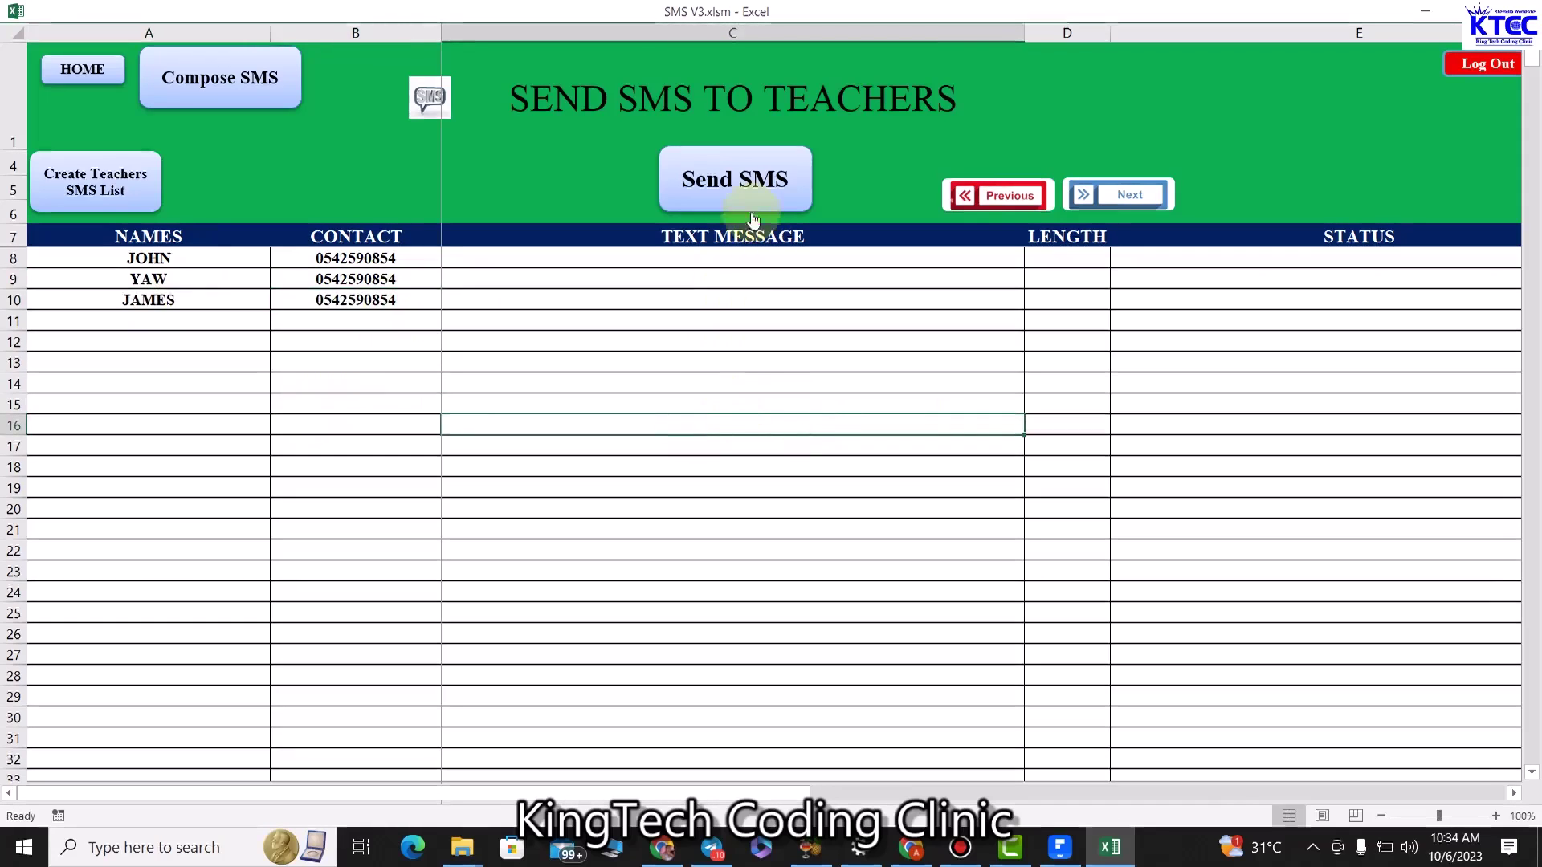
Compose 'There is going to be a staff meeting.' as personalised messages for all three teachers.
{"action": "left_click", "coordinate": [220, 80]}
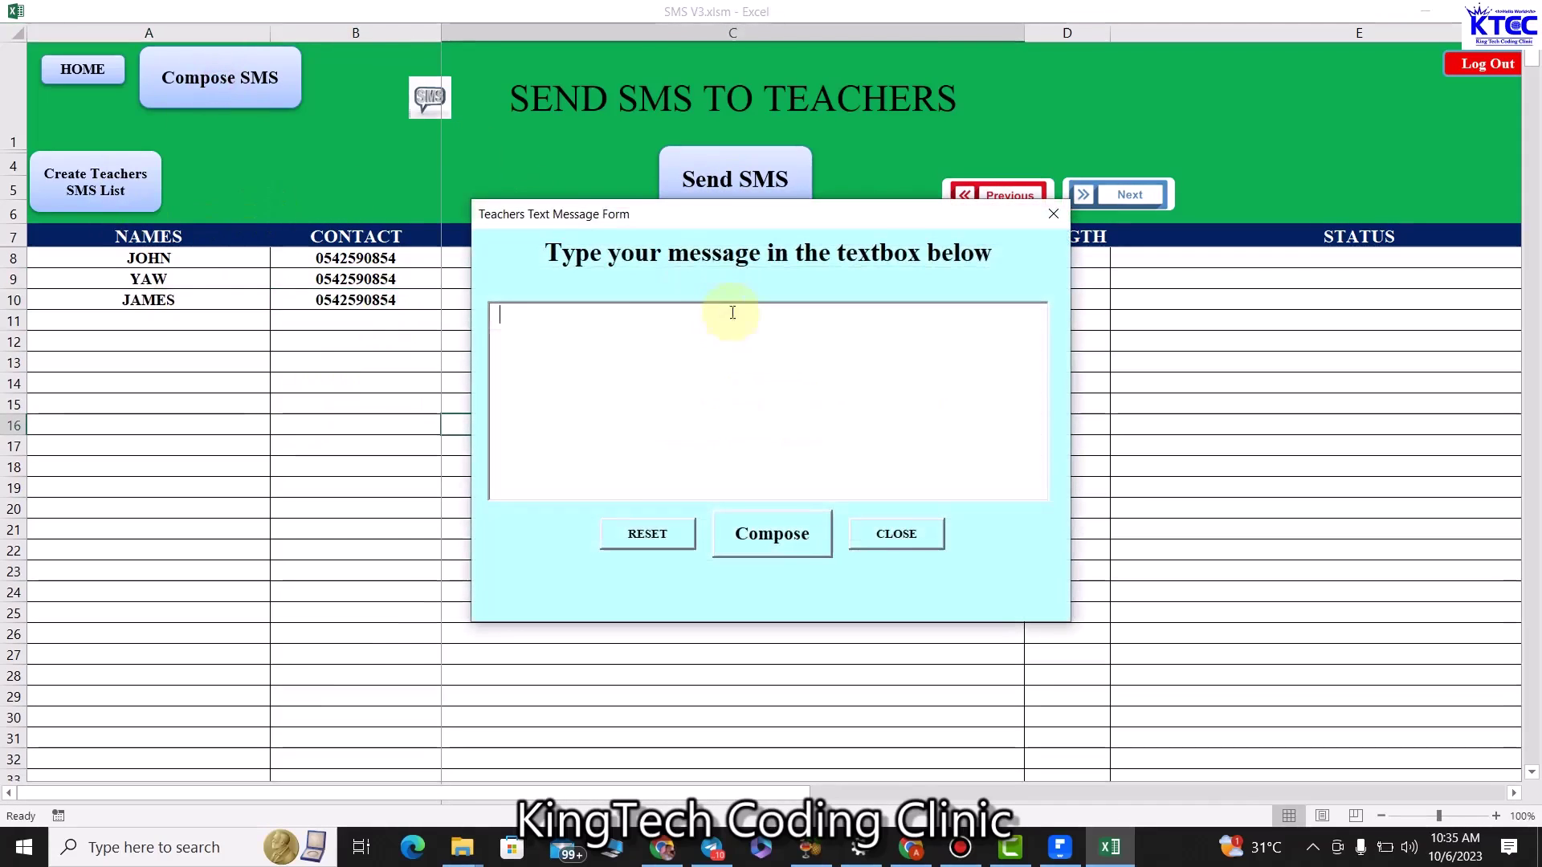
{"action": "type", "text": "There is goin"}
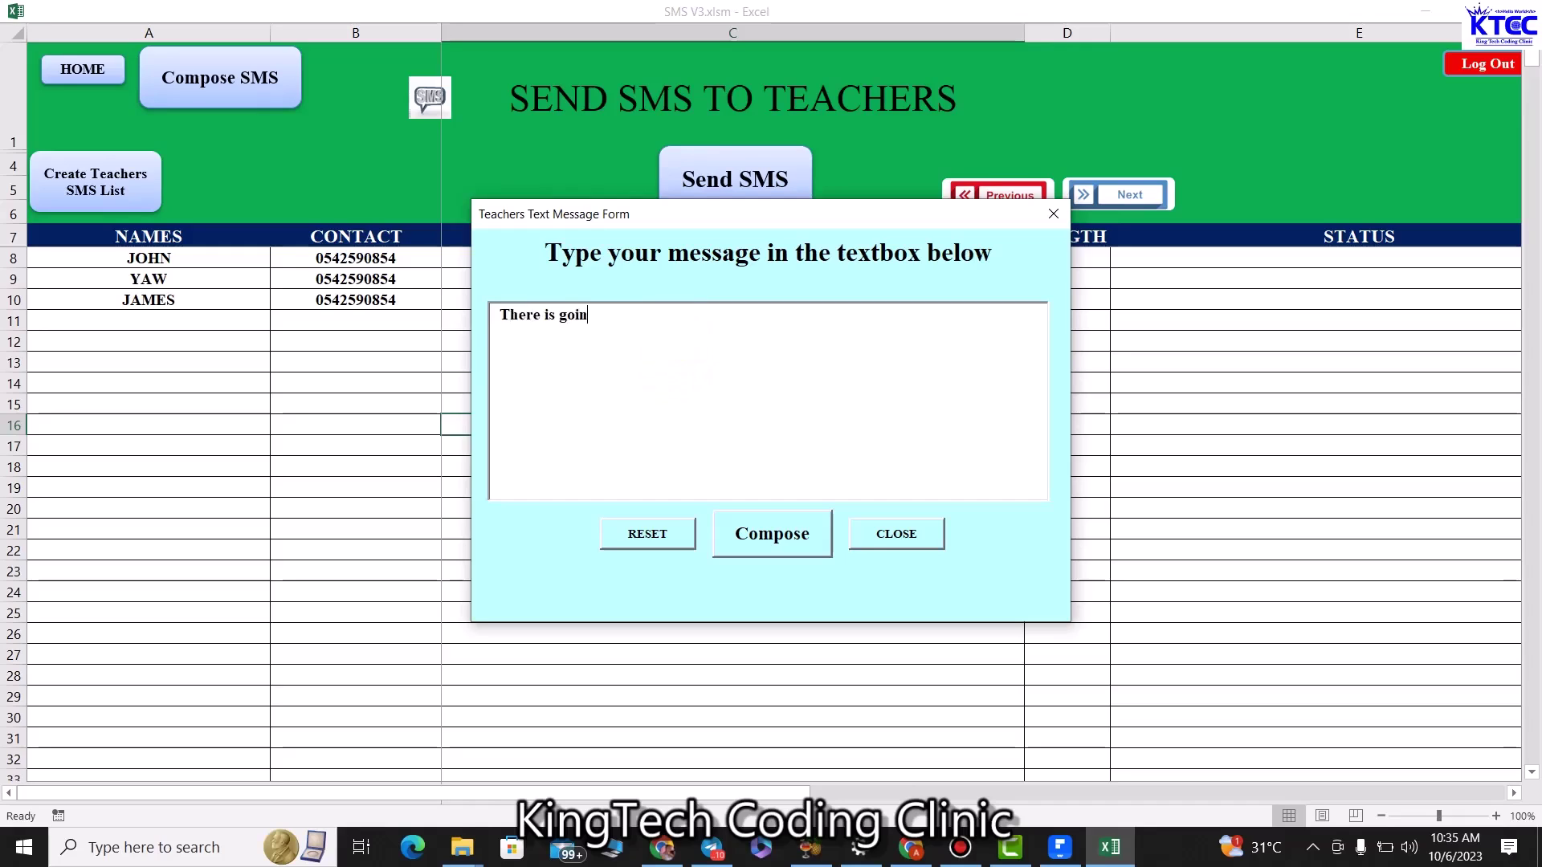
{"action": "type", "text": "g to be a staff meeting."}
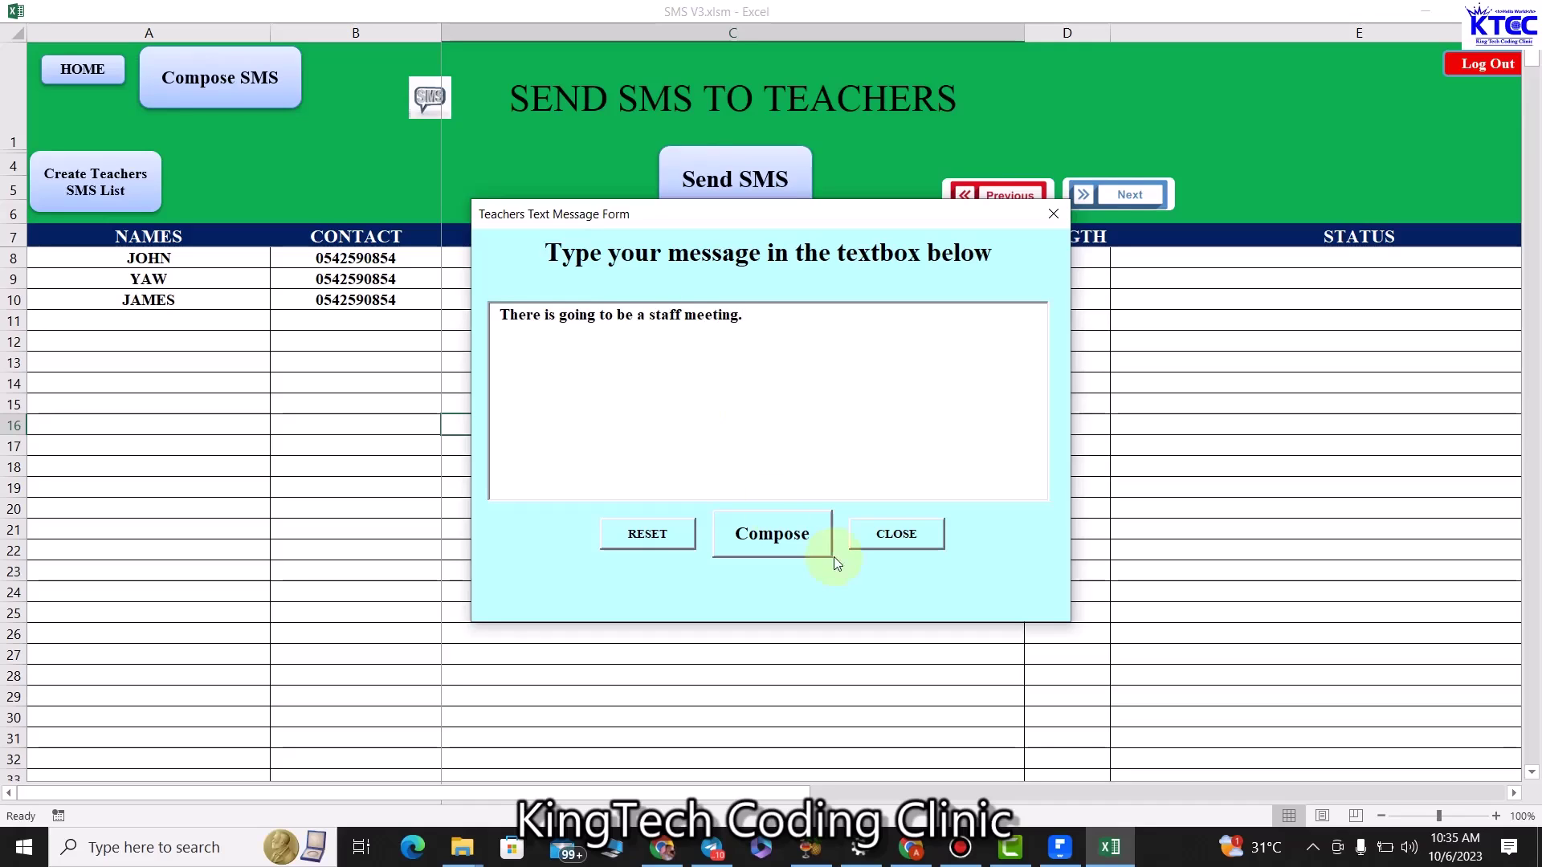
{"action": "left_click", "coordinate": [797, 543]}
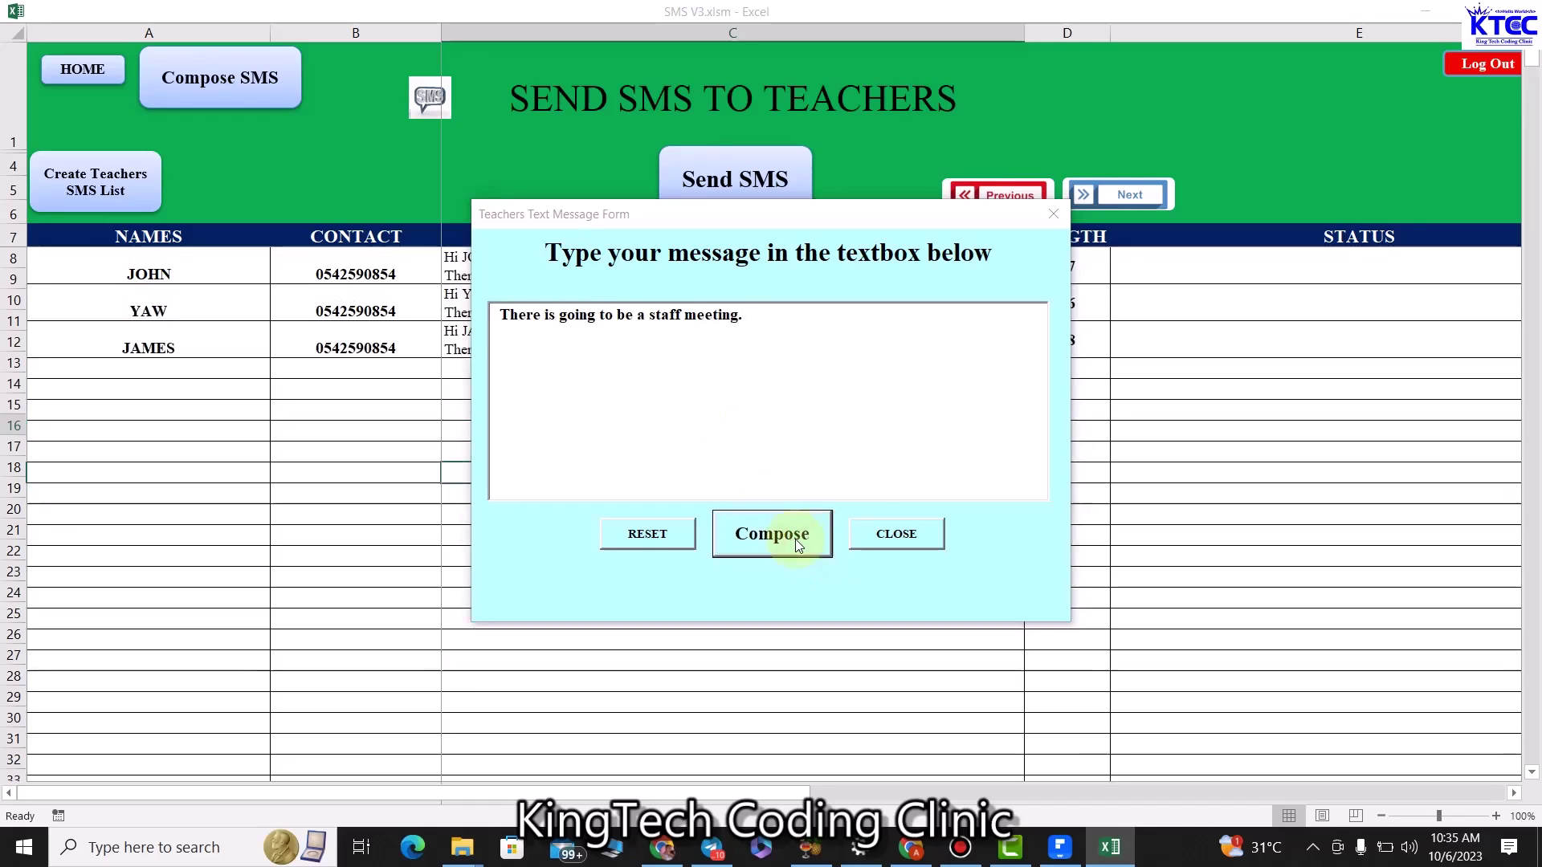
{"action": "left_click", "coordinate": [850, 497]}
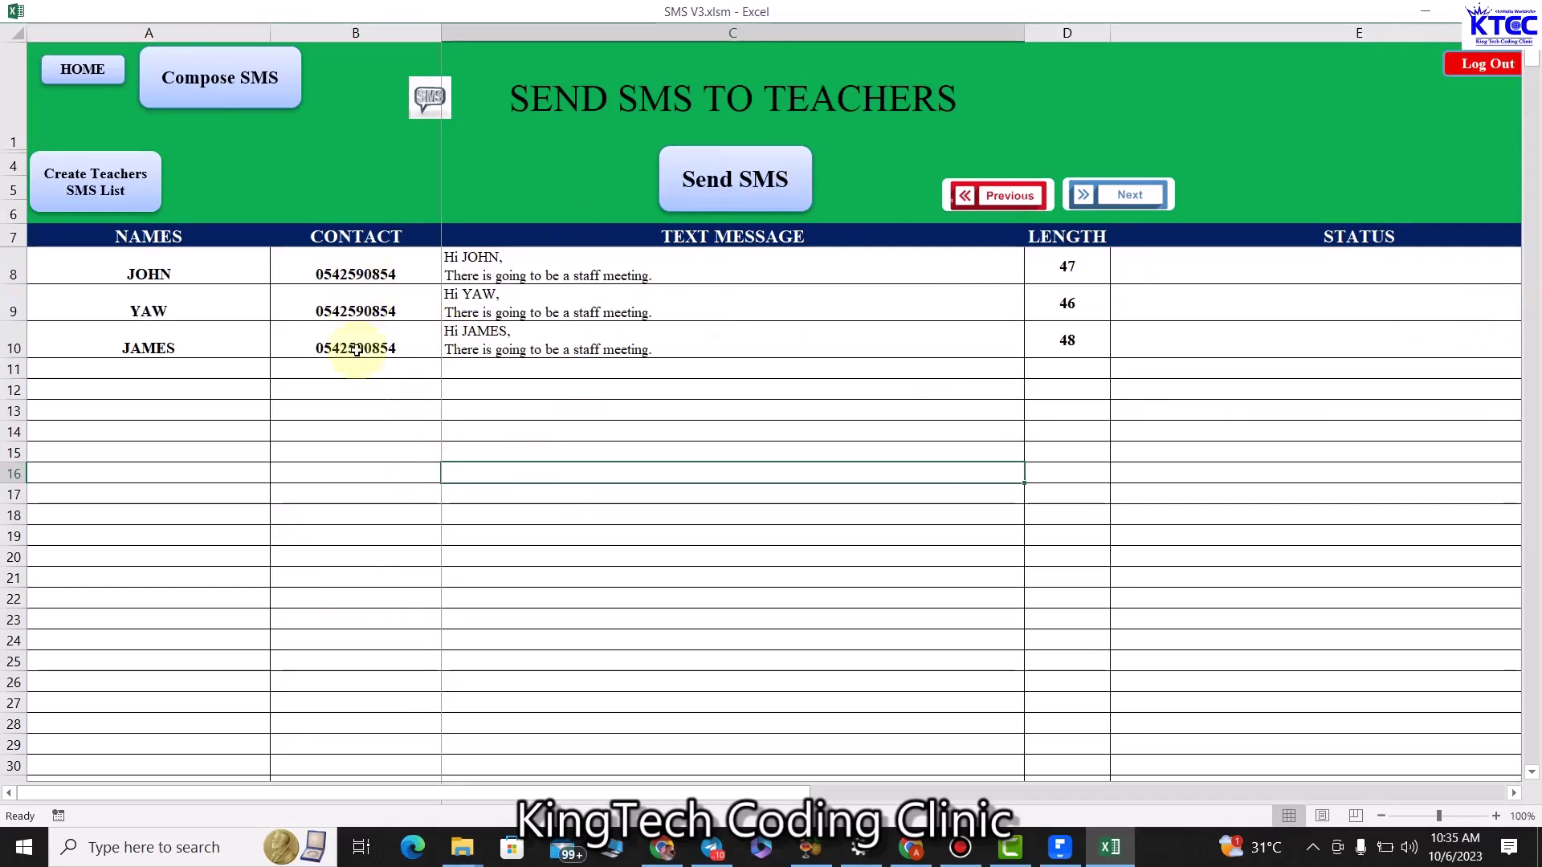
Go from the home dashboard to the Send SMS to Parents sheet.
{"action": "left_click", "coordinate": [87, 69]}
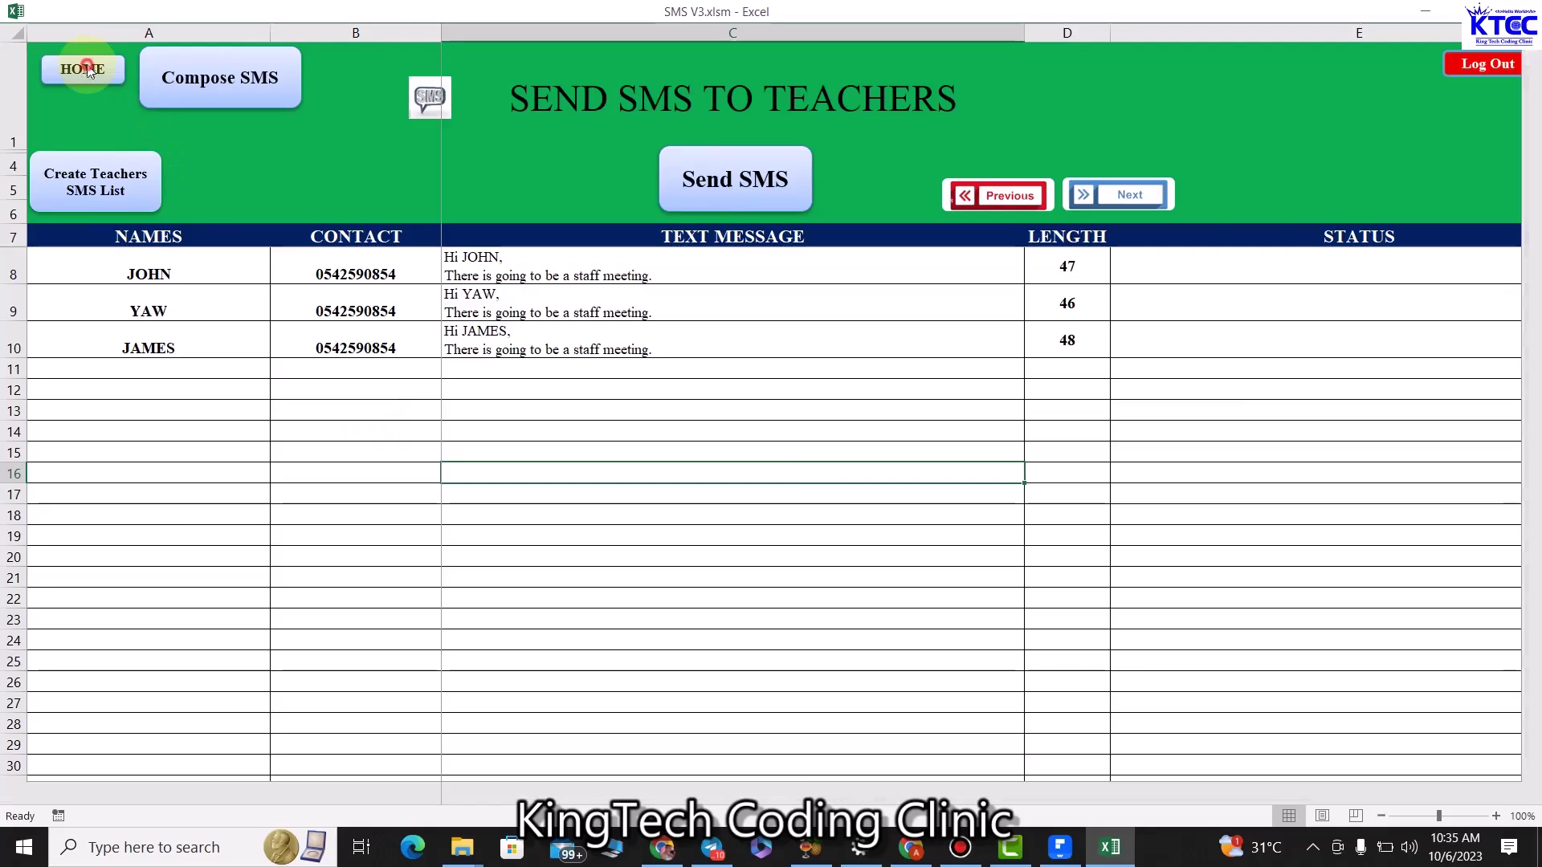
{"action": "left_click", "coordinate": [1241, 84]}
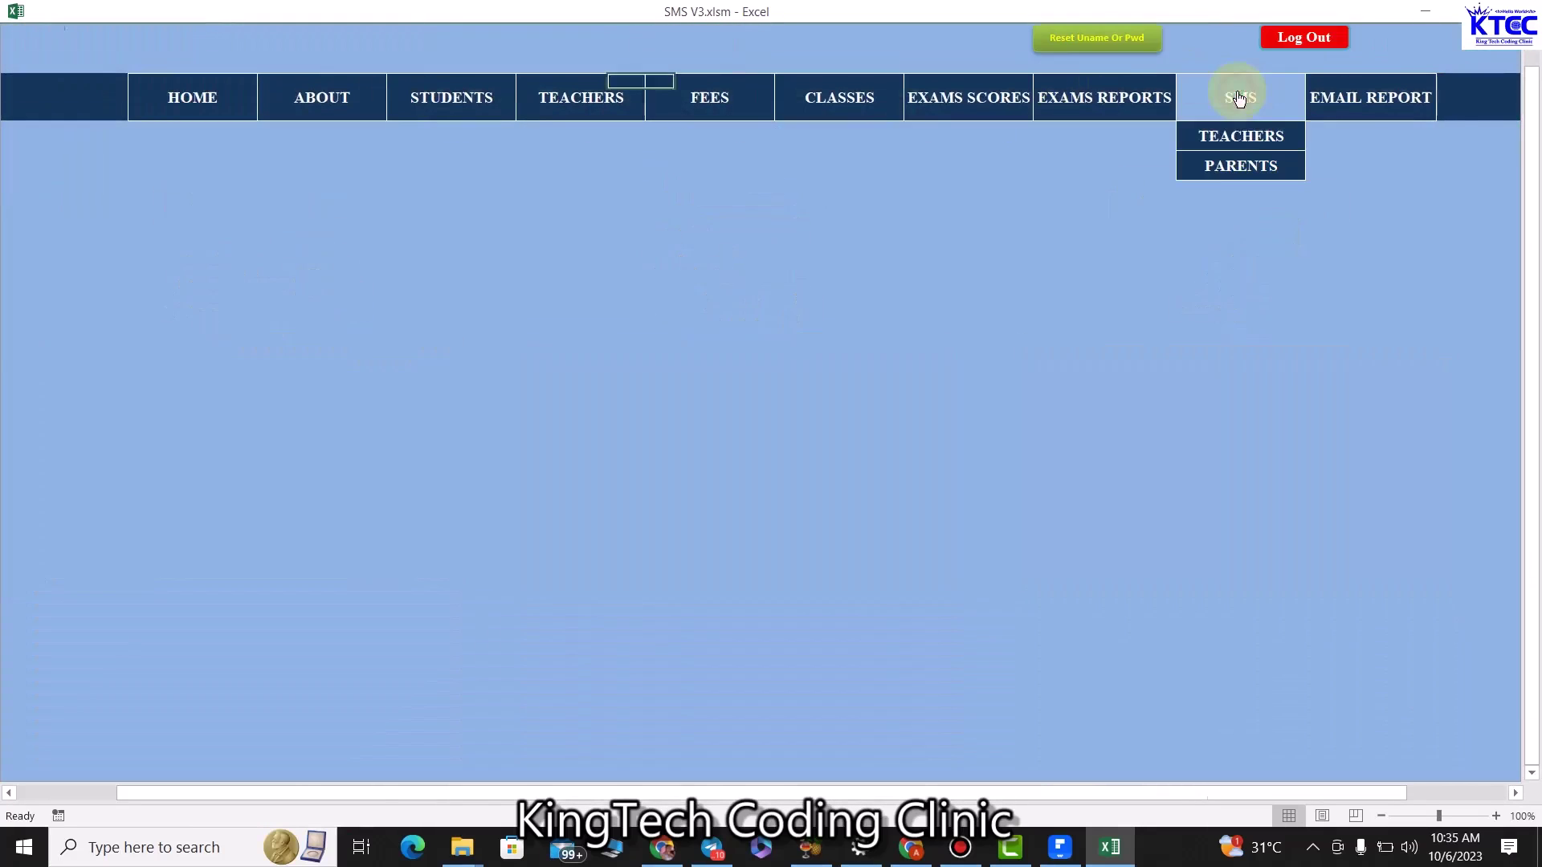
{"action": "left_click", "coordinate": [1219, 180]}
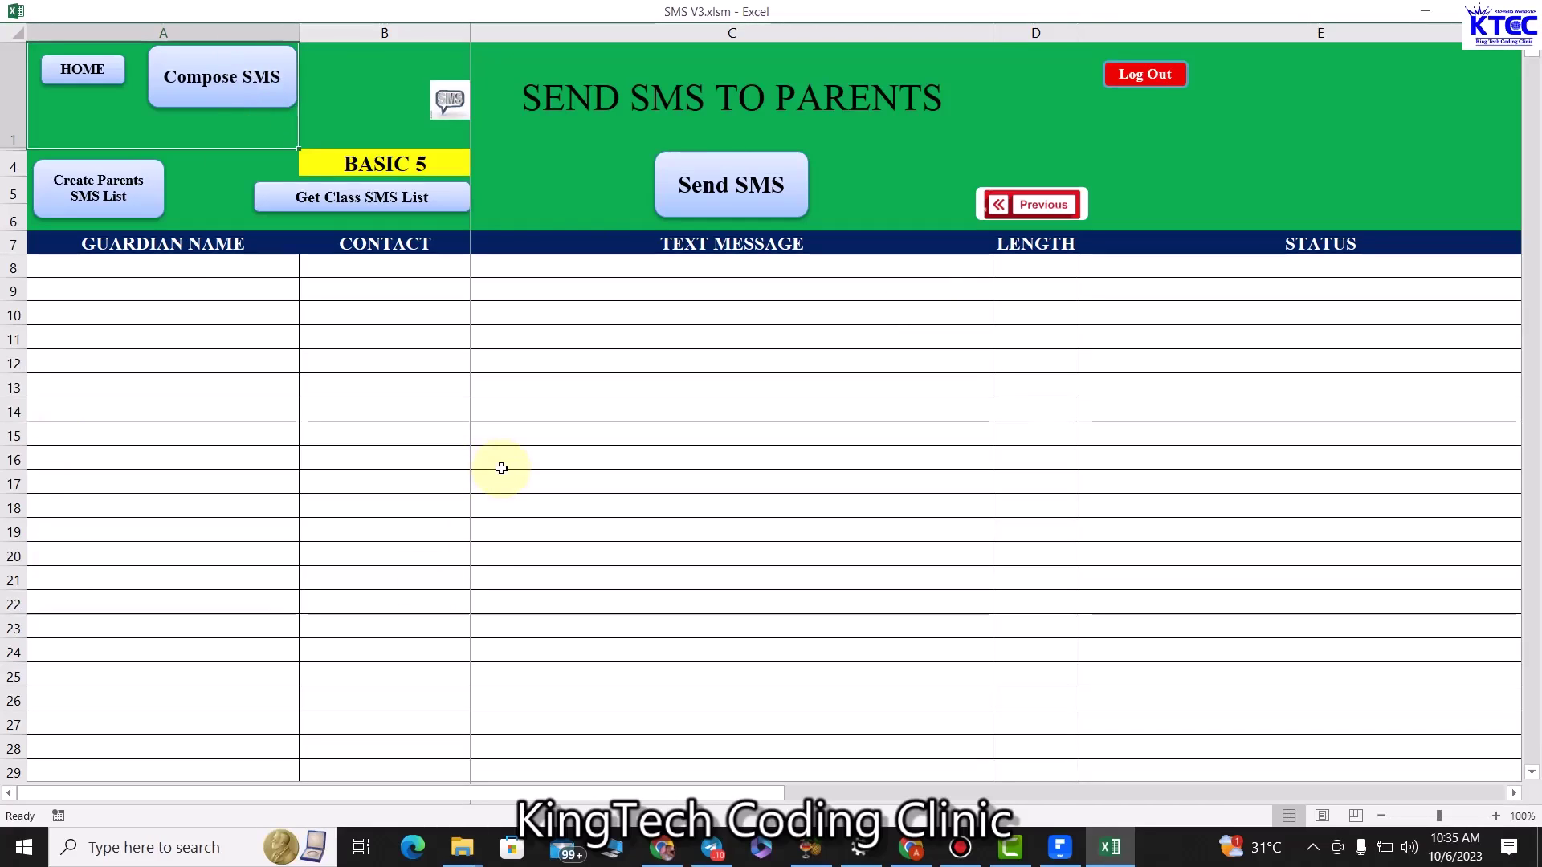
Switch the class to BASIC 4, then return to the home dashboard.
{"action": "left_click", "coordinate": [426, 164]}
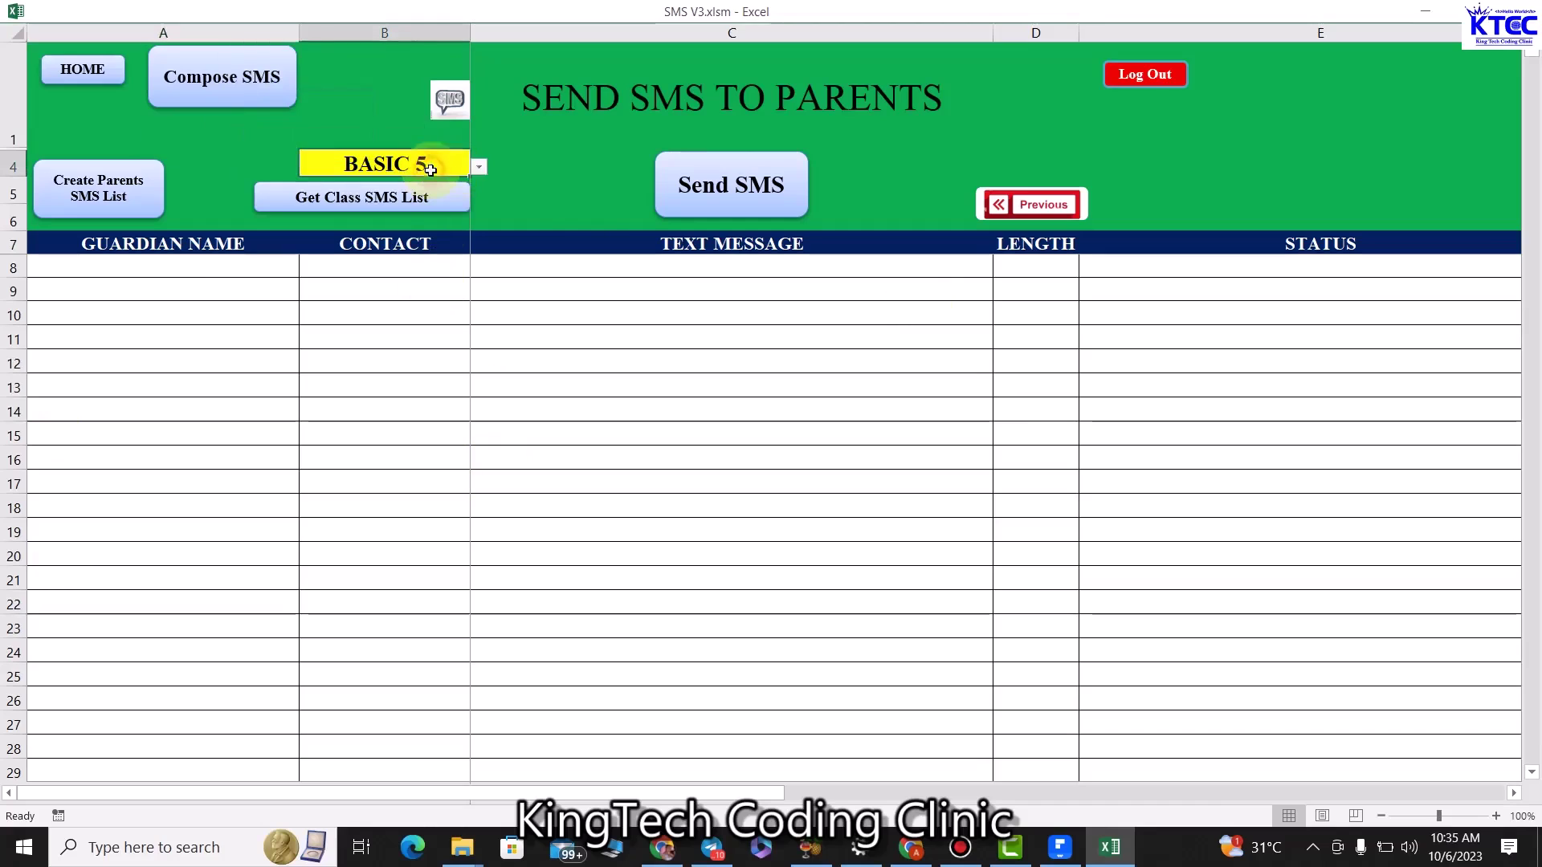
{"action": "left_click", "coordinate": [479, 166]}
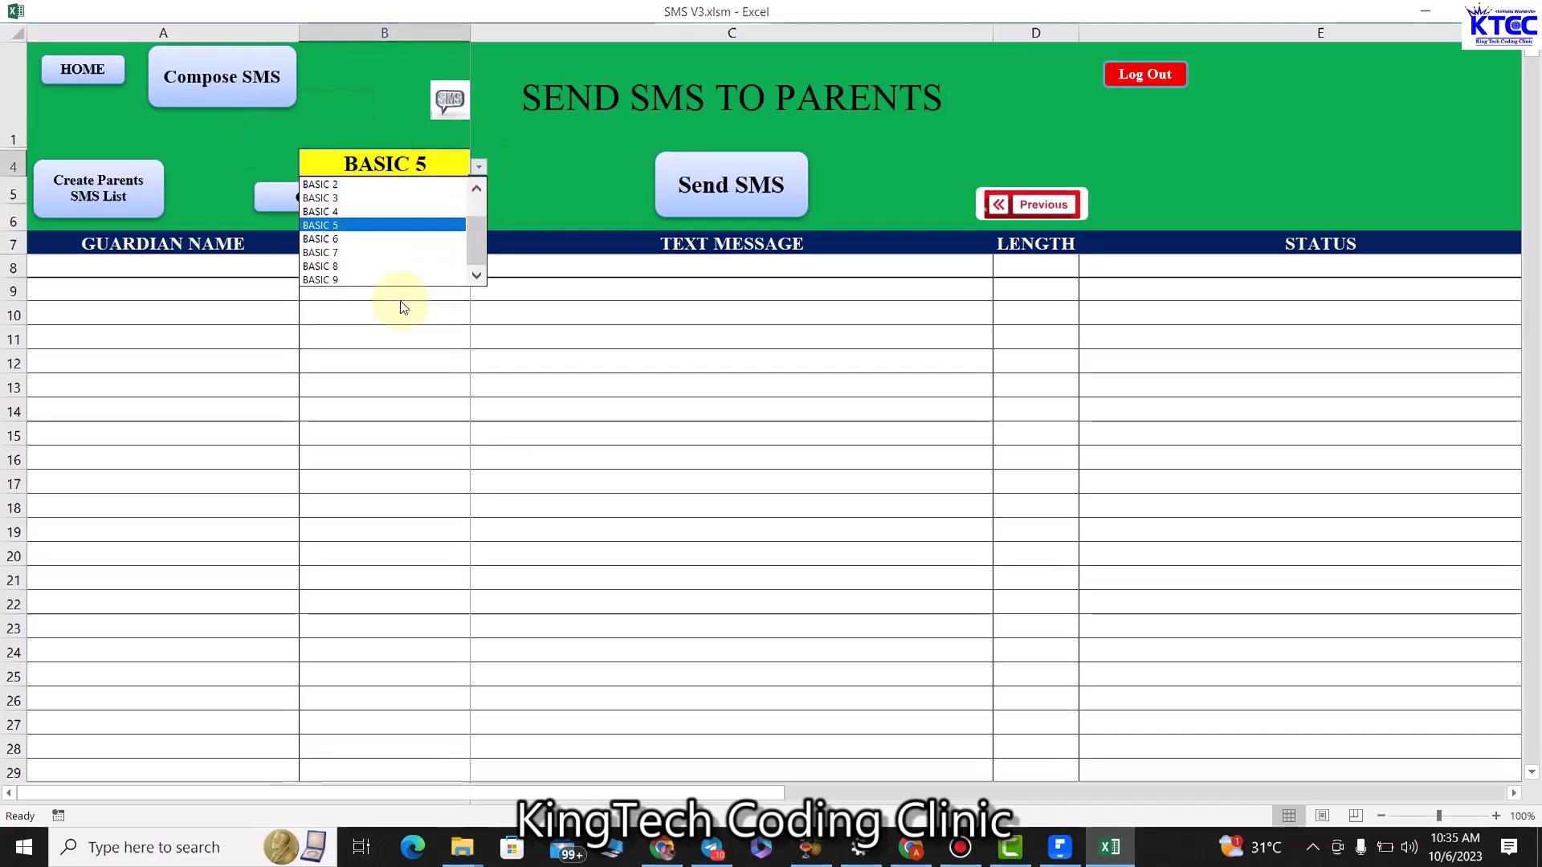
{"action": "left_click", "coordinate": [353, 212]}
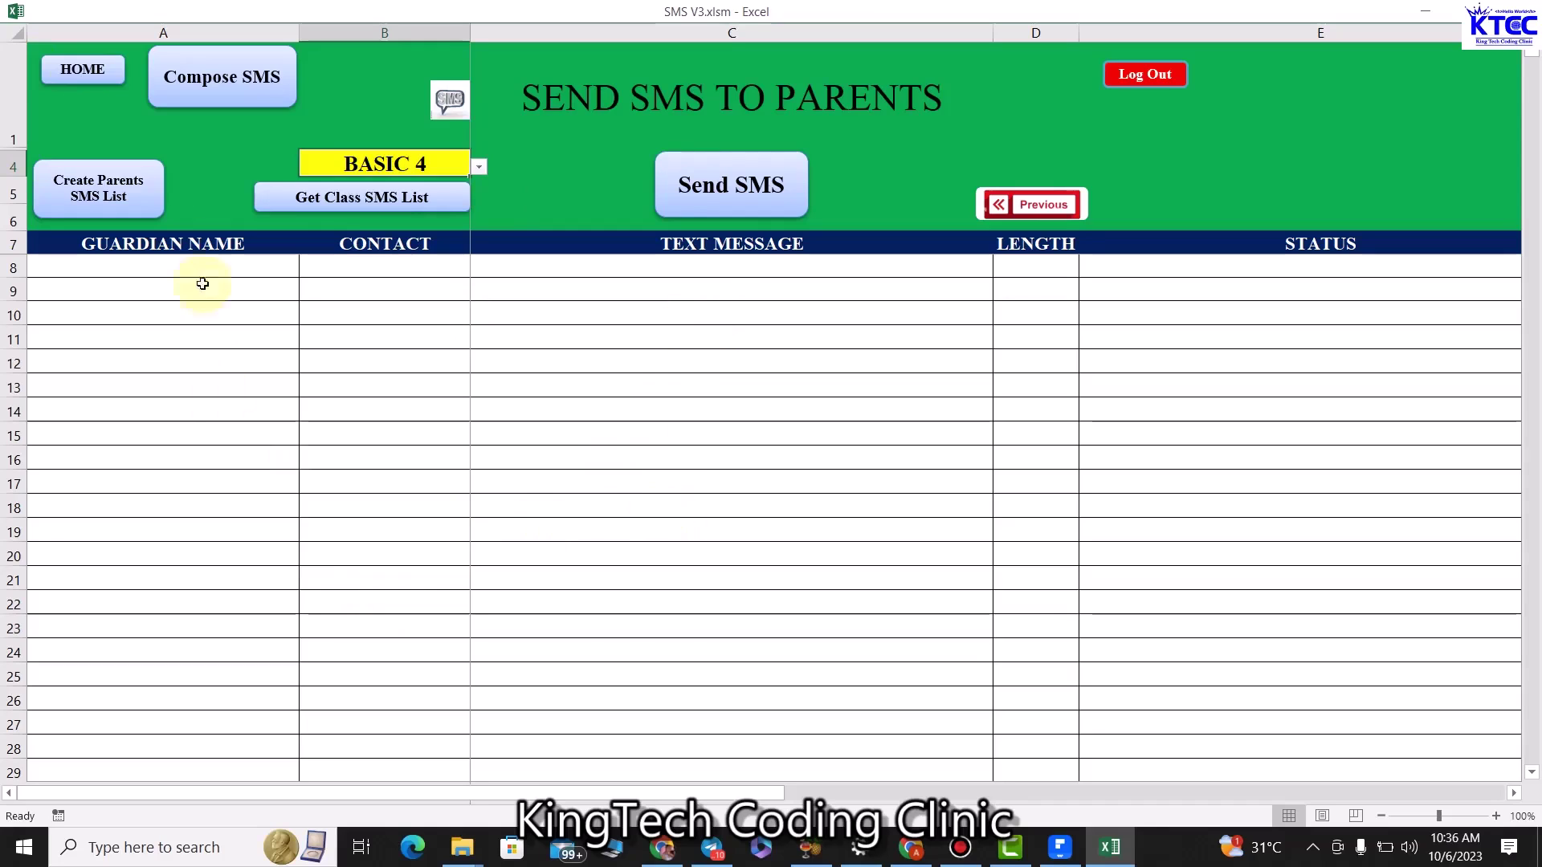
{"action": "left_click", "coordinate": [81, 66]}
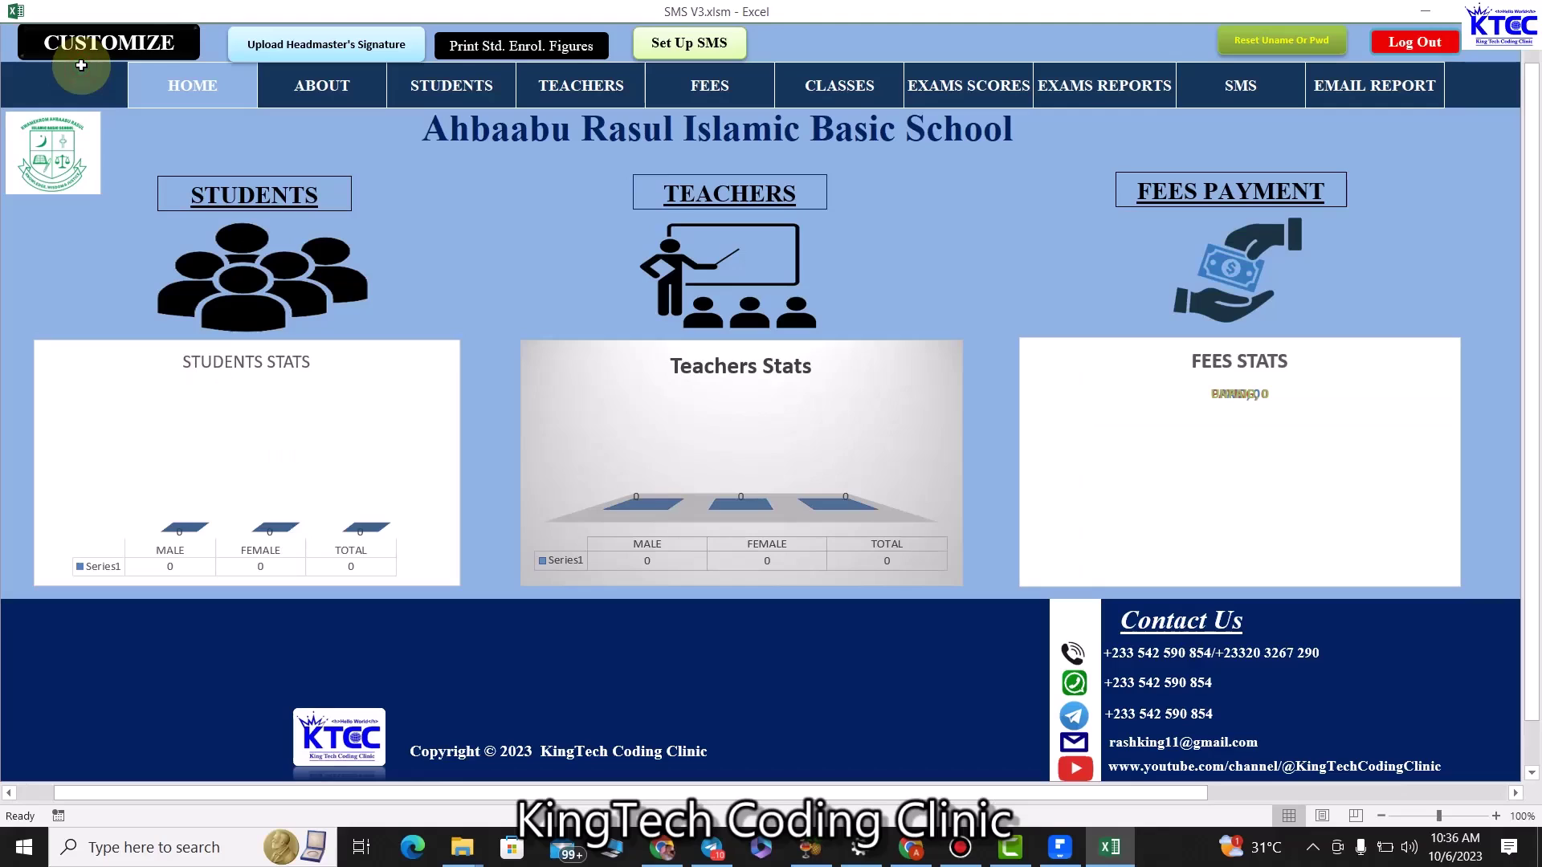
Open the KG 1 email report sheet from the EMAIL REPORT menu.
{"action": "left_click", "coordinate": [1357, 86]}
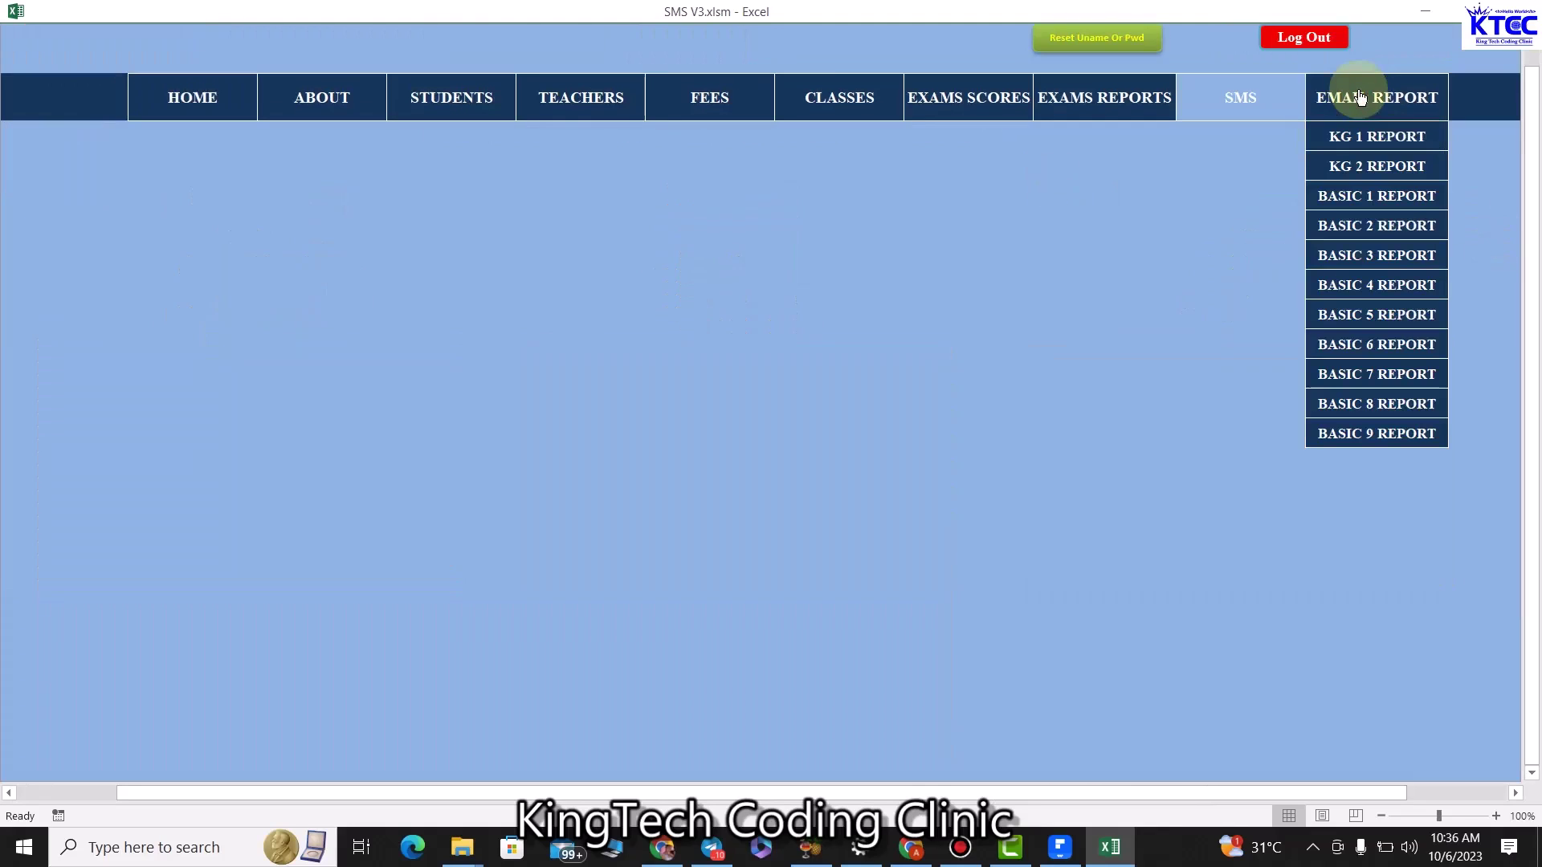
{"action": "left_click", "coordinate": [1374, 135]}
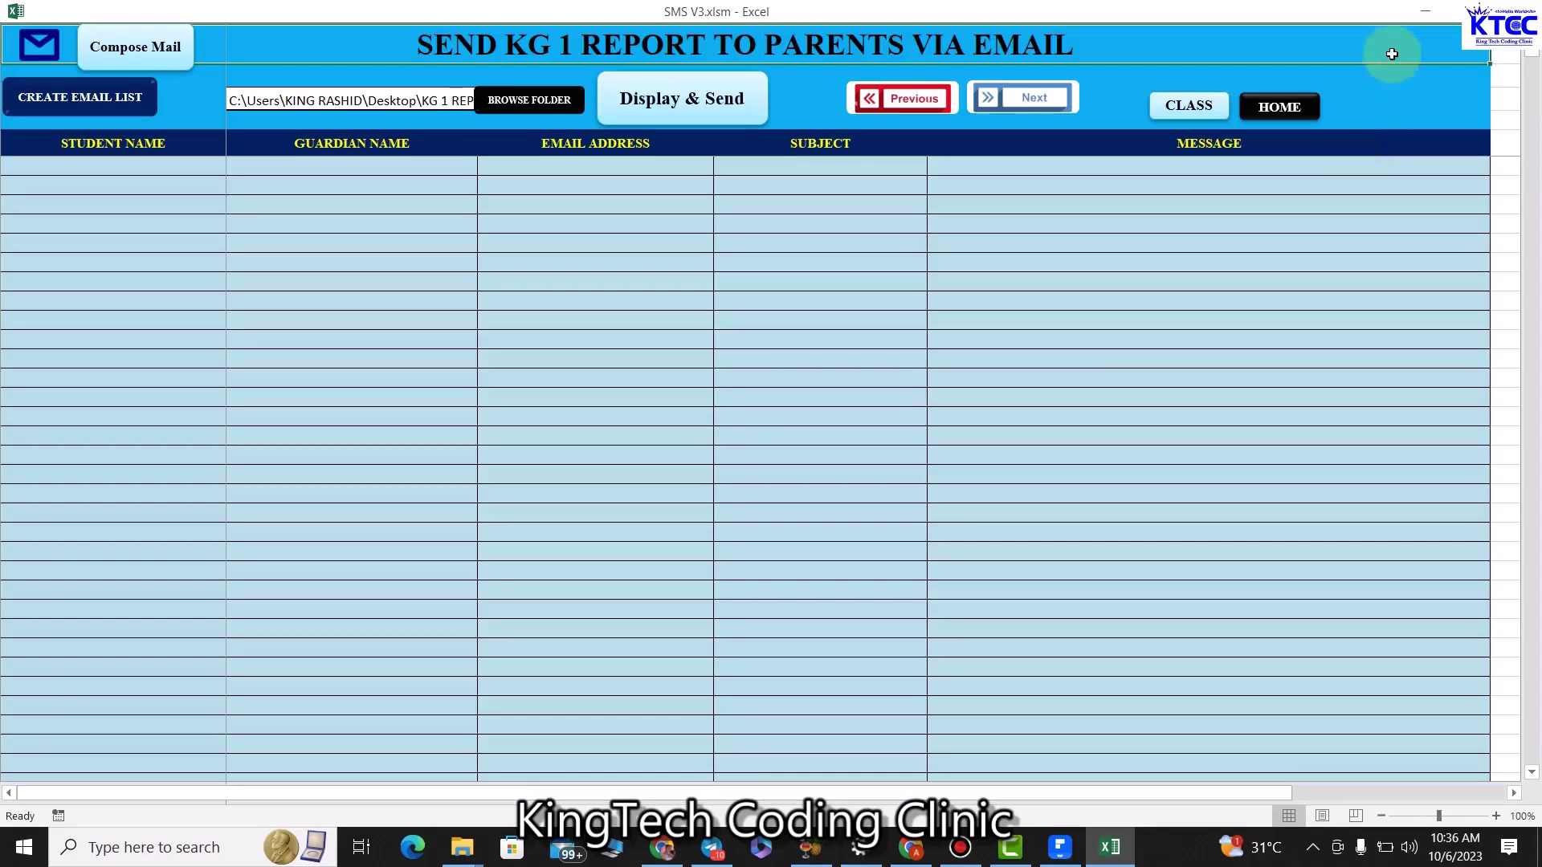
{"action": "left_click", "coordinate": [1425, 11]}
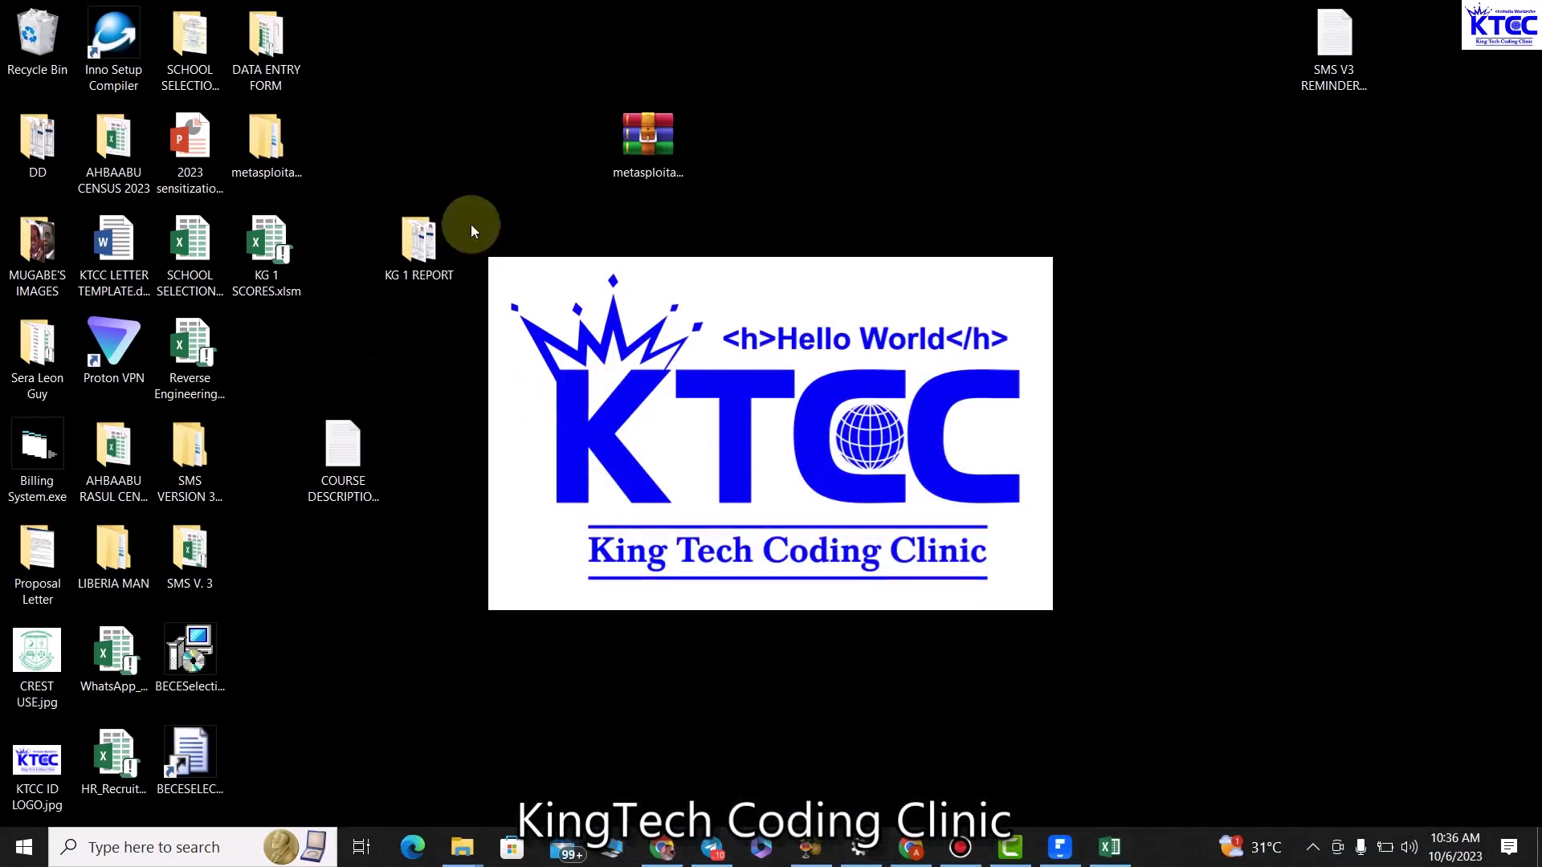
{"action": "left_click", "coordinate": [1110, 848]}
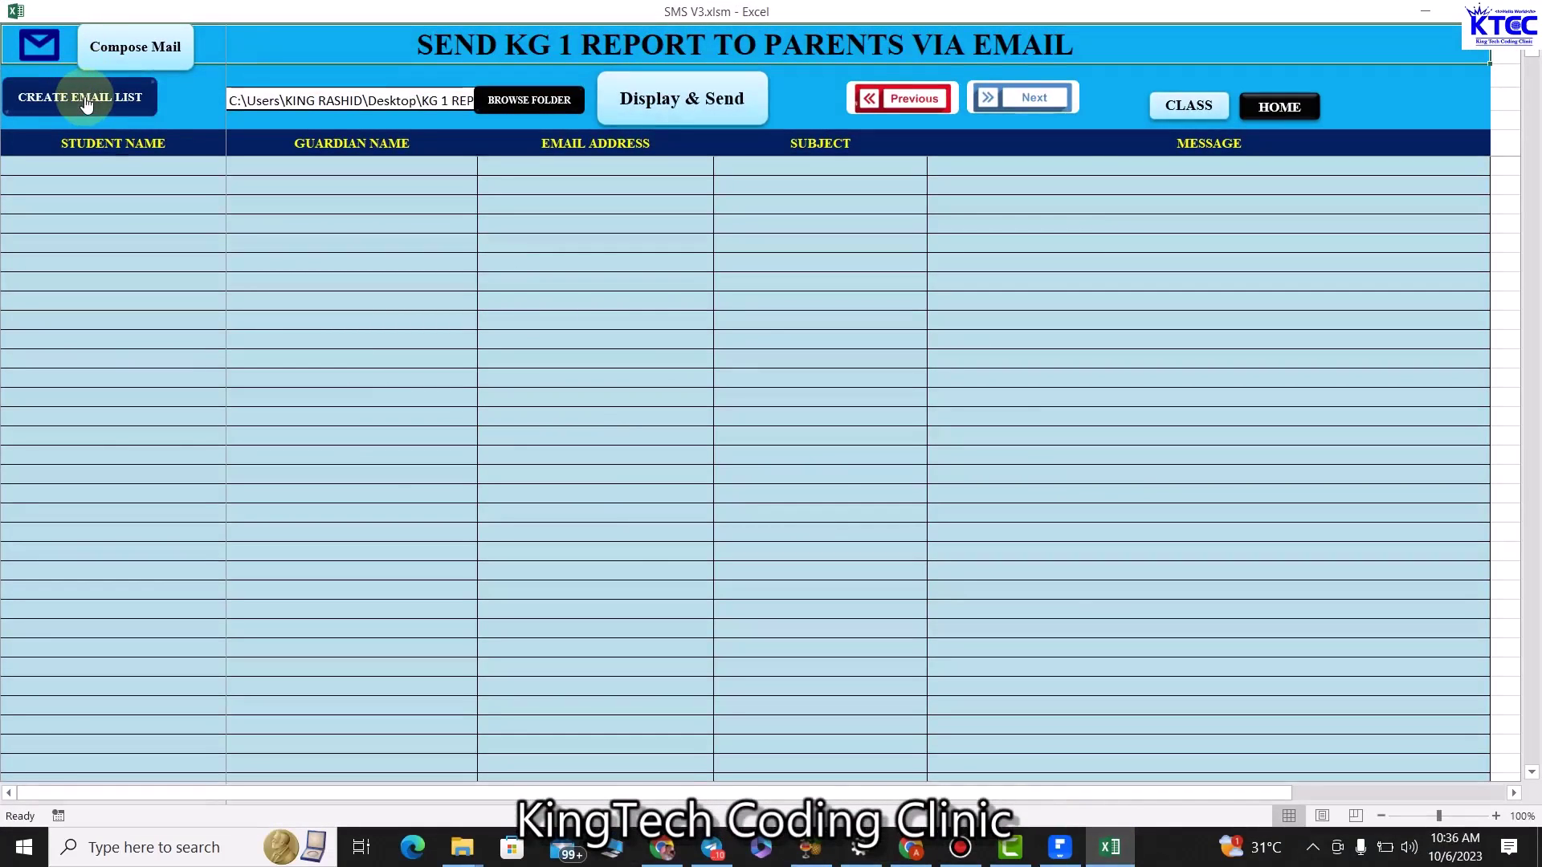
{"action": "left_click", "coordinate": [93, 165]}
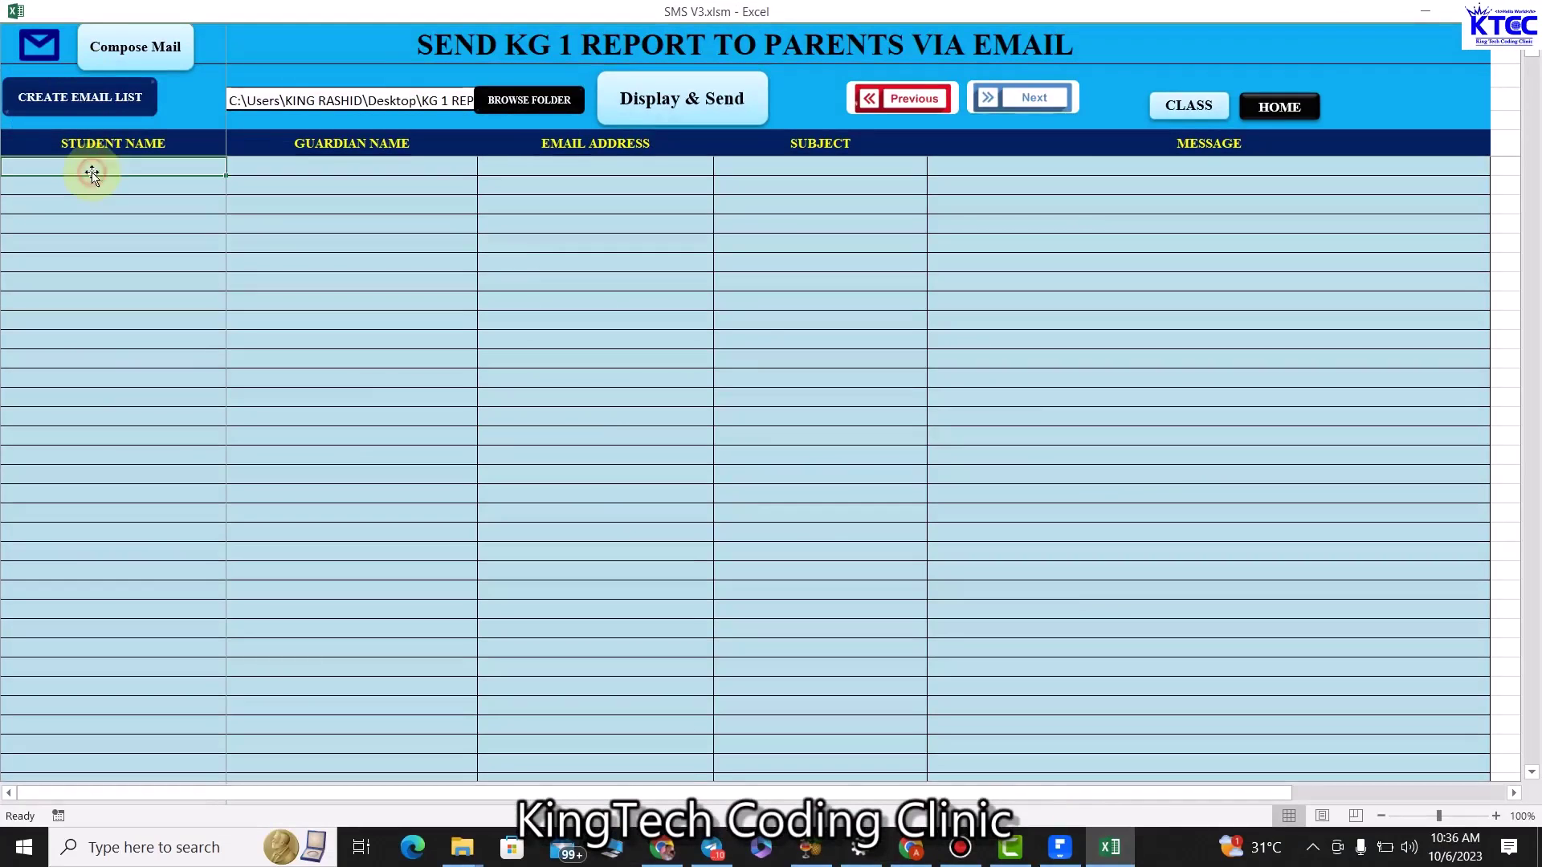
{"action": "left_click", "coordinate": [306, 164]}
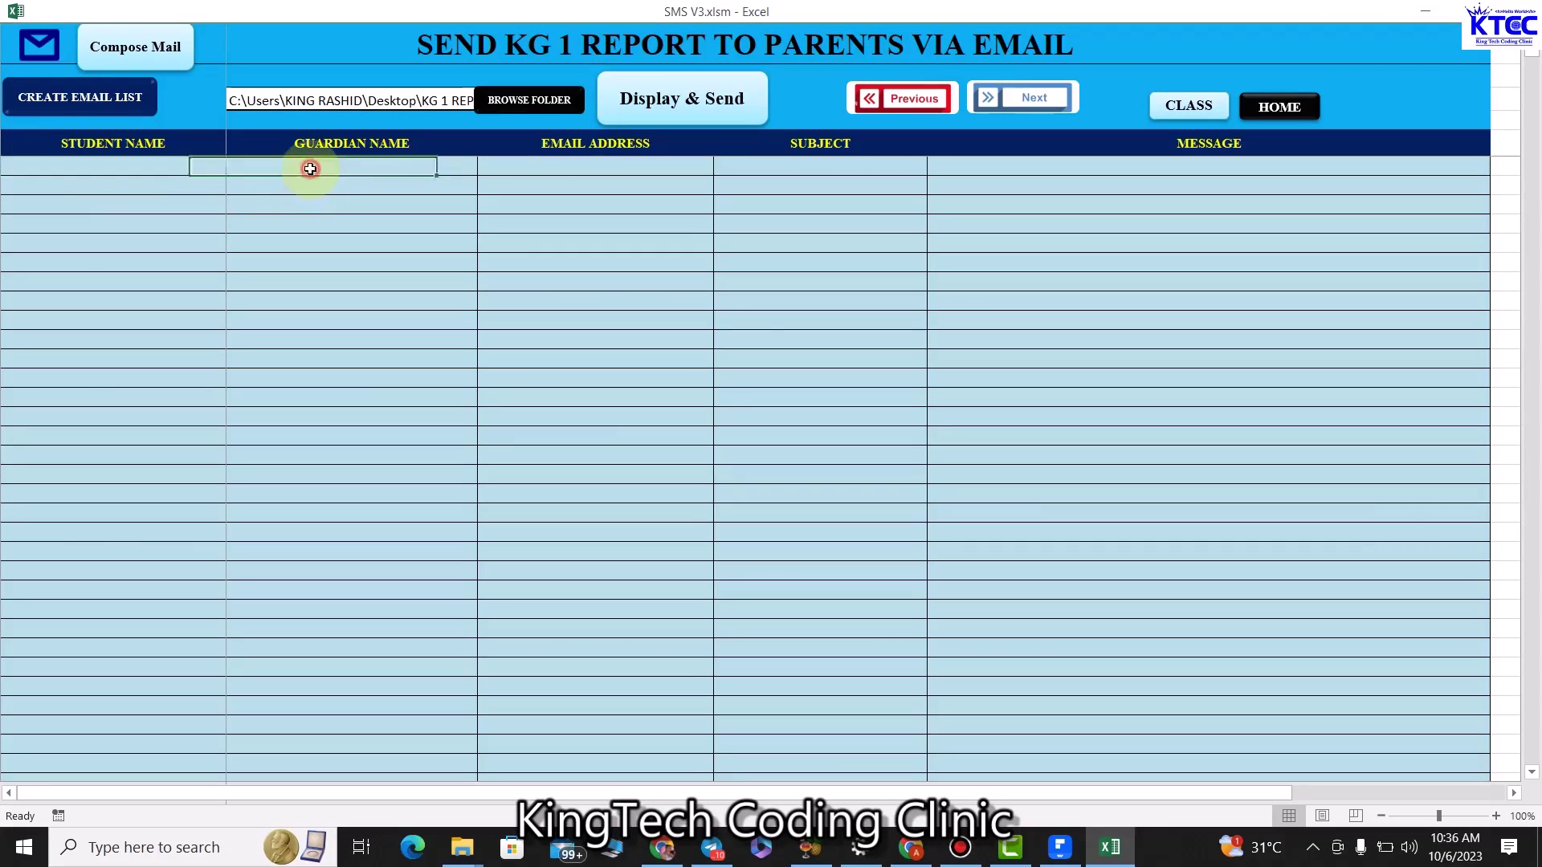
{"action": "left_click", "coordinate": [567, 166]}
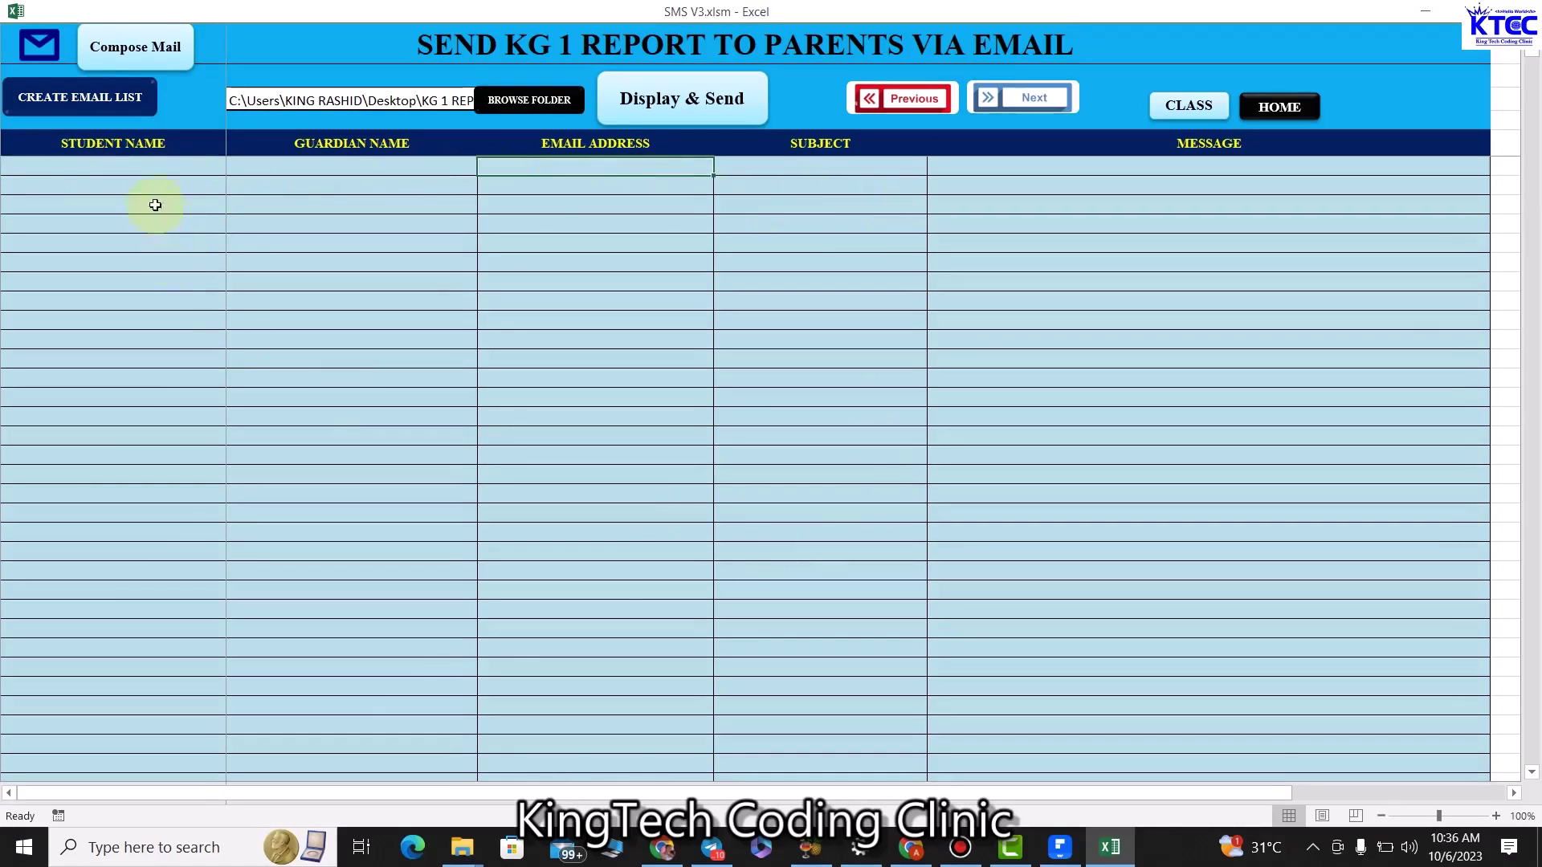
{"action": "left_click", "coordinate": [155, 165]}
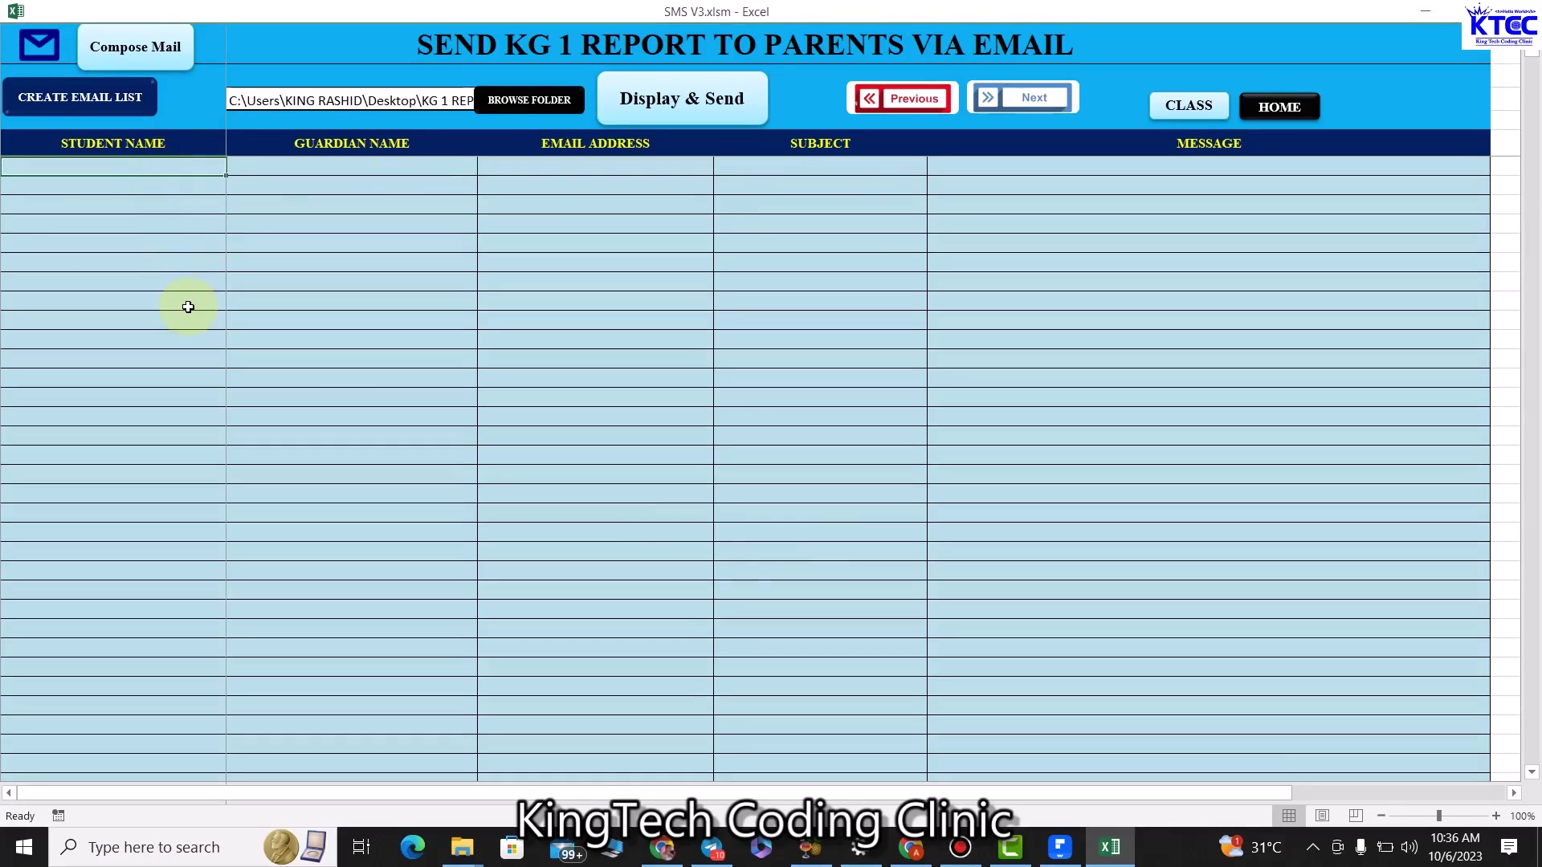
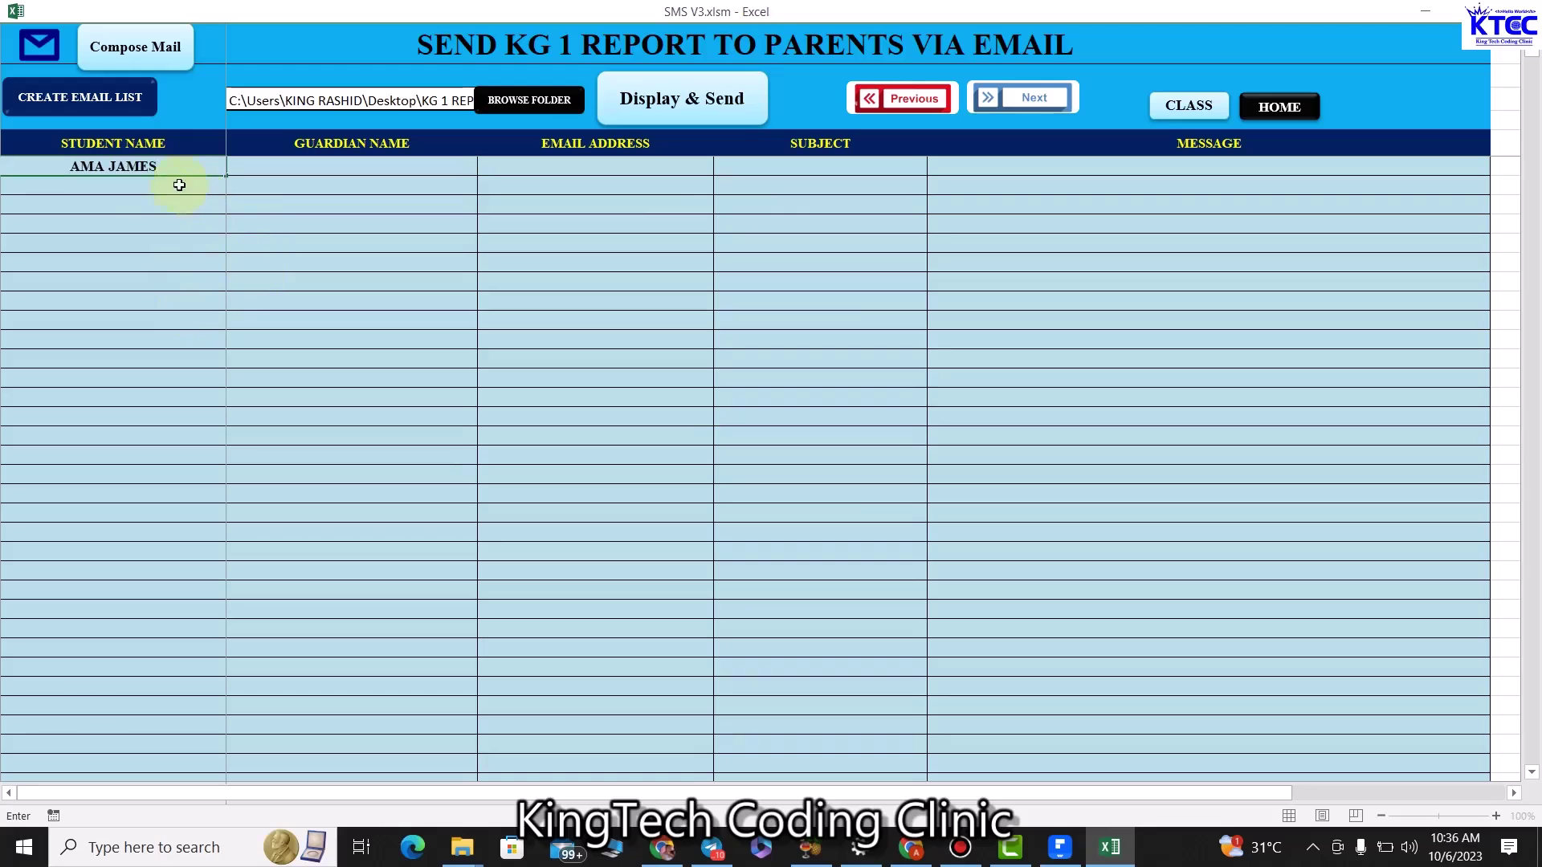
Enter the two students' names in the first two rows.
{"action": "left_click", "coordinate": [158, 190]}
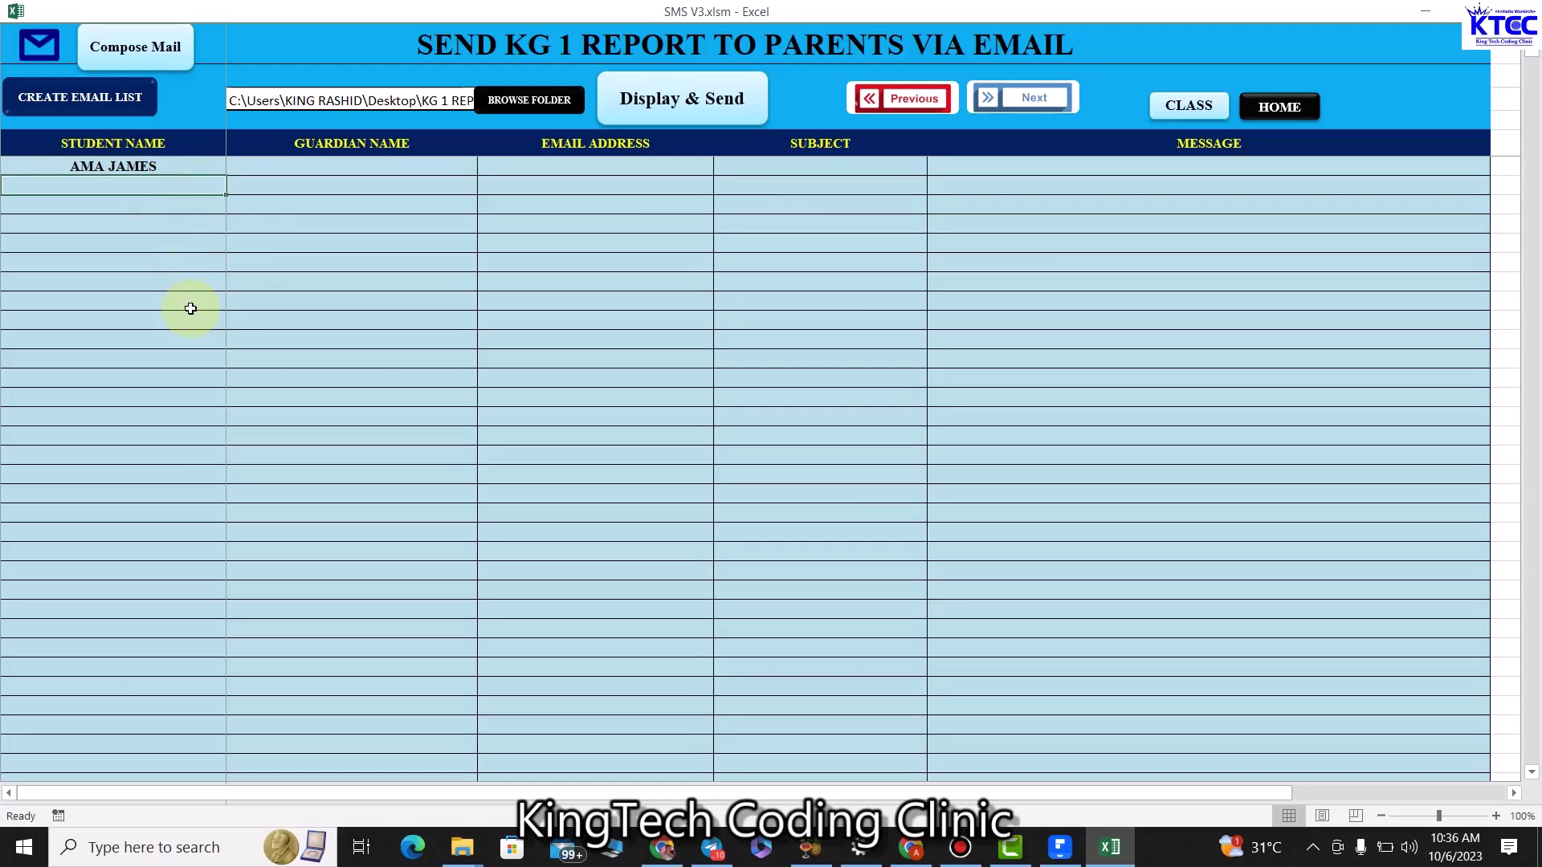
{"action": "type", "text": "J"}
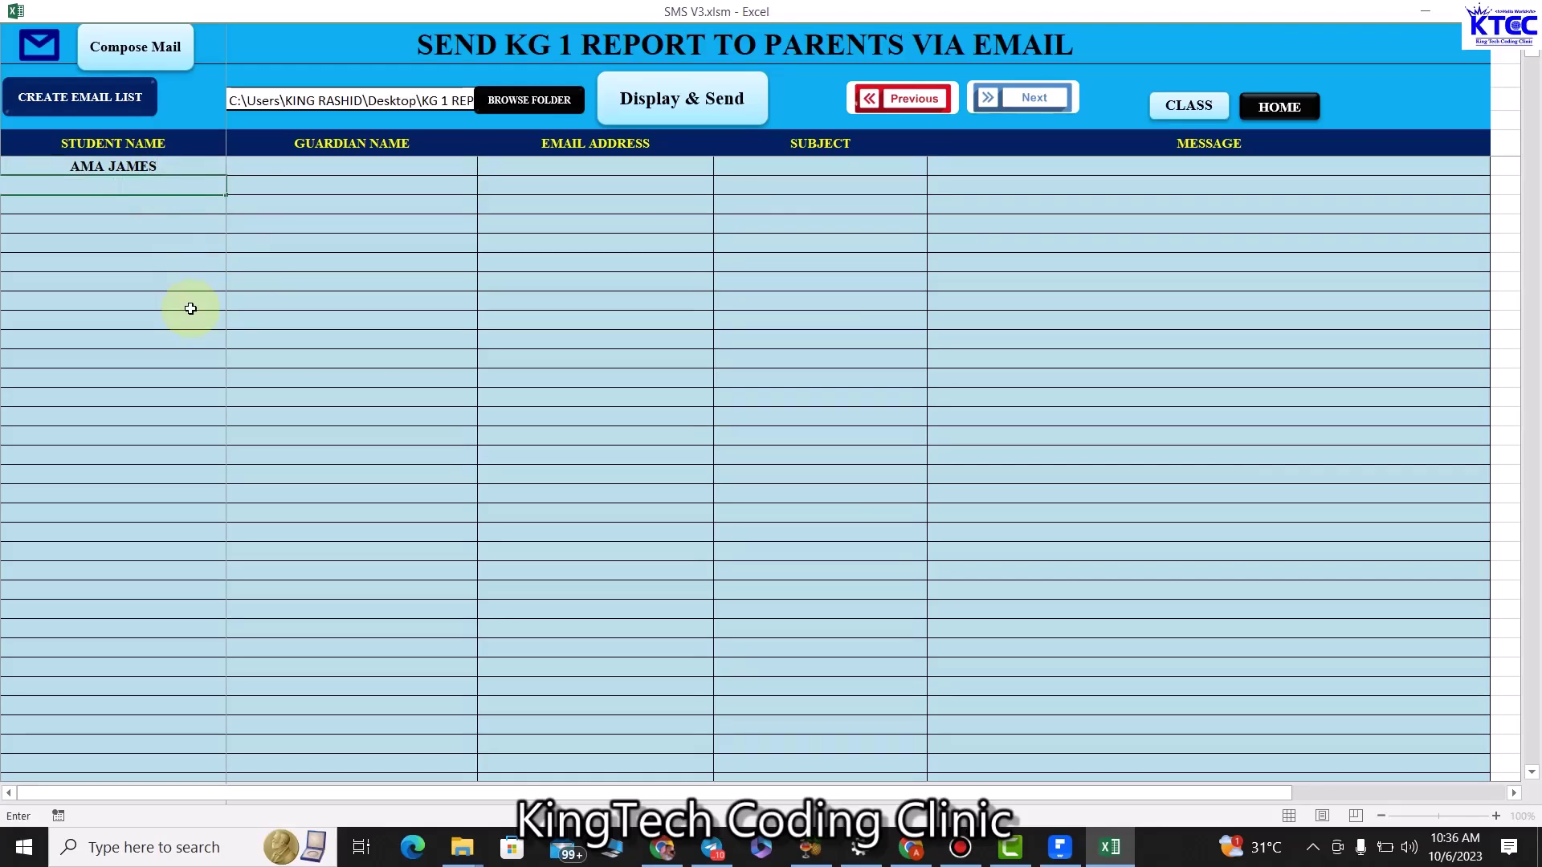
{"action": "type", "text": "OHN DOE"}
{"action": "left_click", "coordinate": [191, 308]}
Enter each student's guardian name in the Guardian Name column.
{"action": "left_click", "coordinate": [385, 161]}
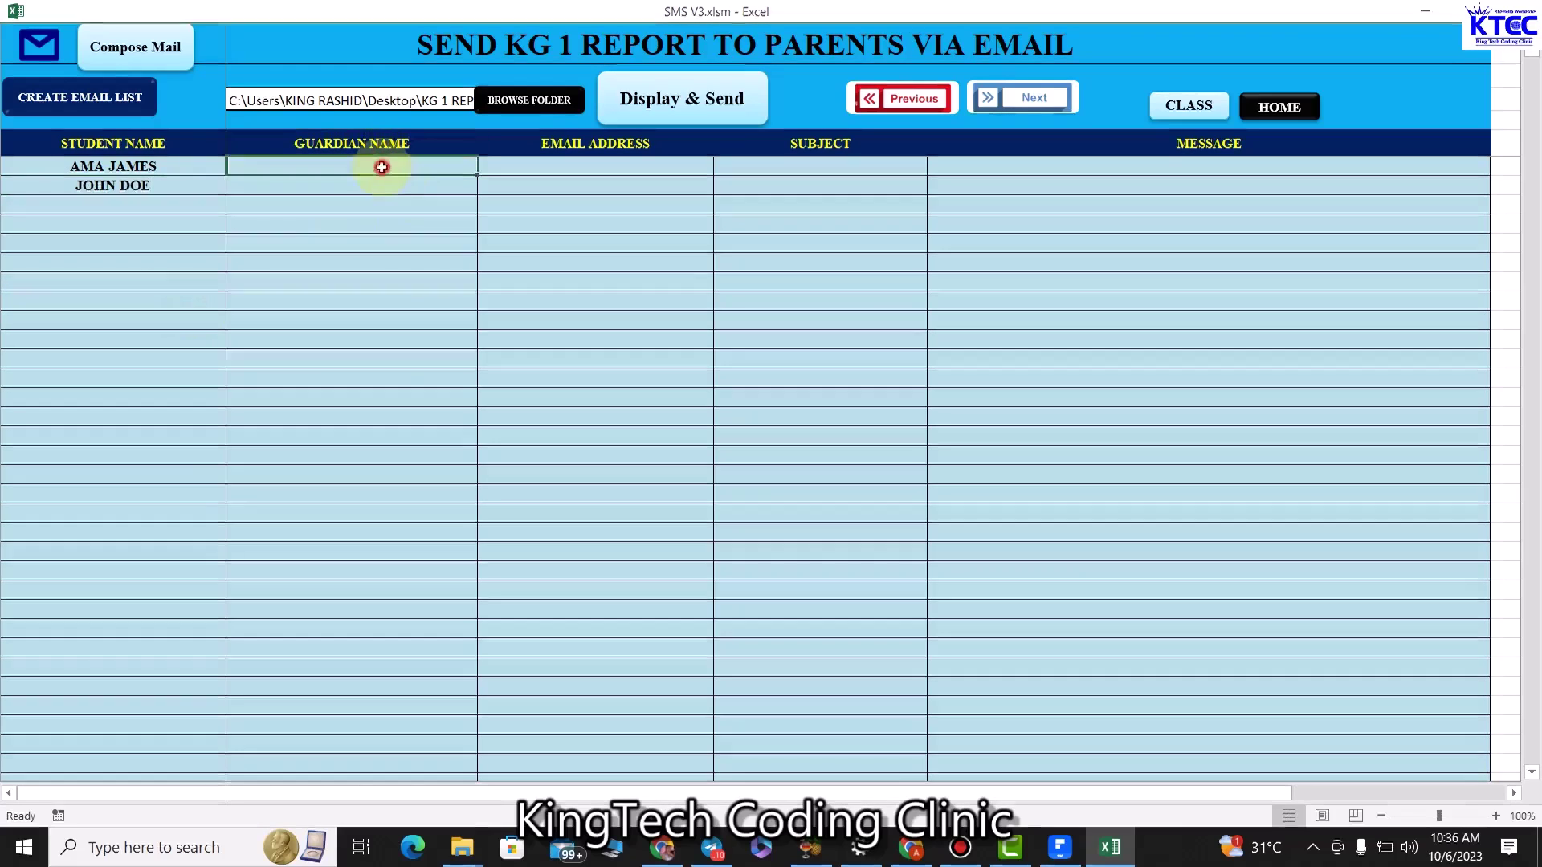
{"action": "type", "text": "MR. JAMES"}
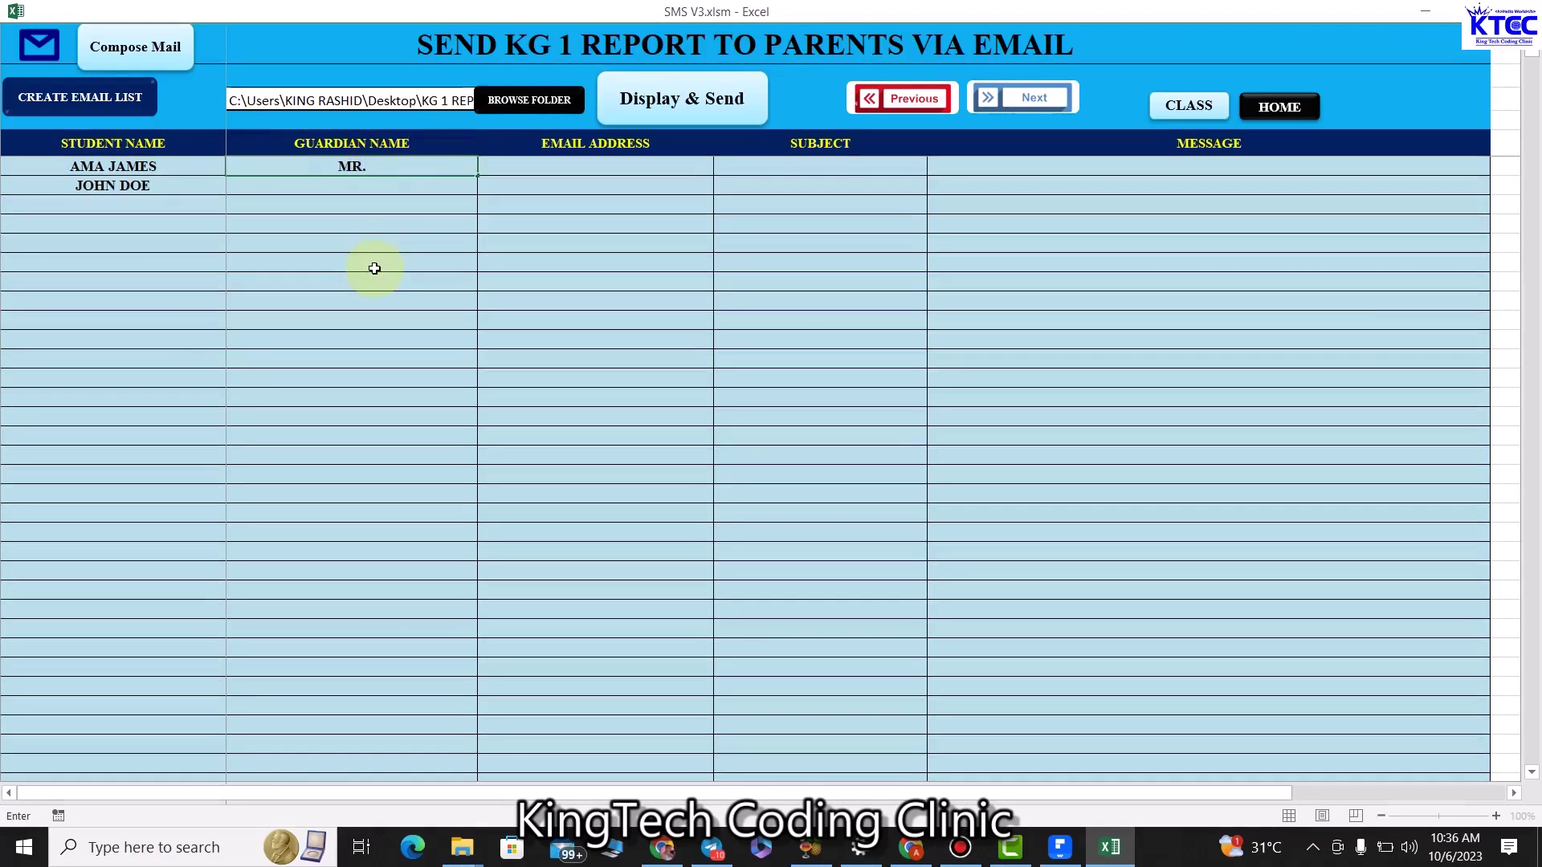
{"action": "left_click", "coordinate": [358, 184]}
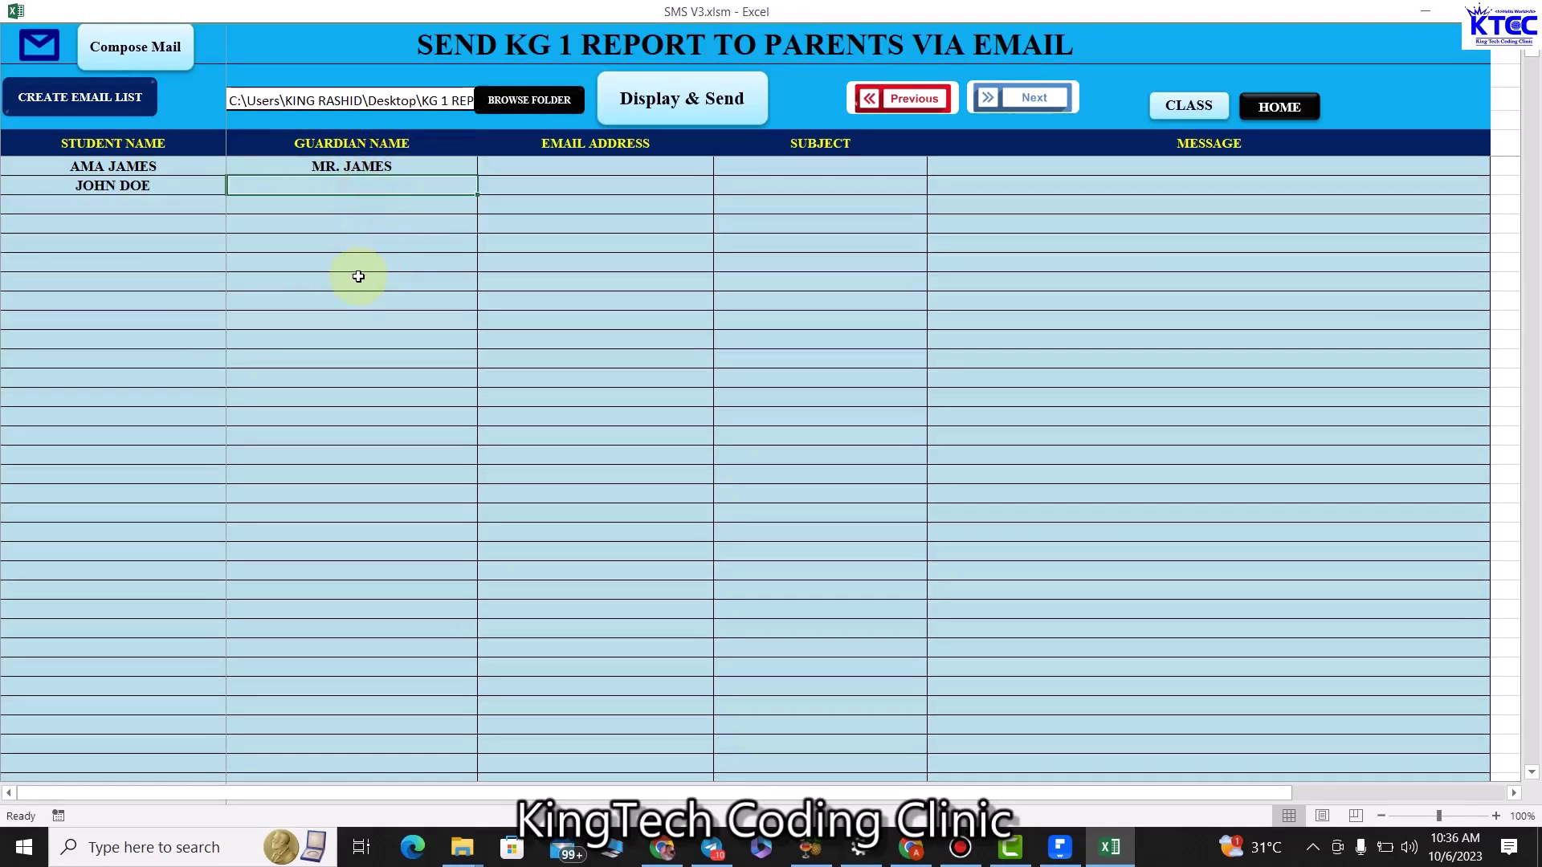
{"action": "type", "text": "MR. JOH"}
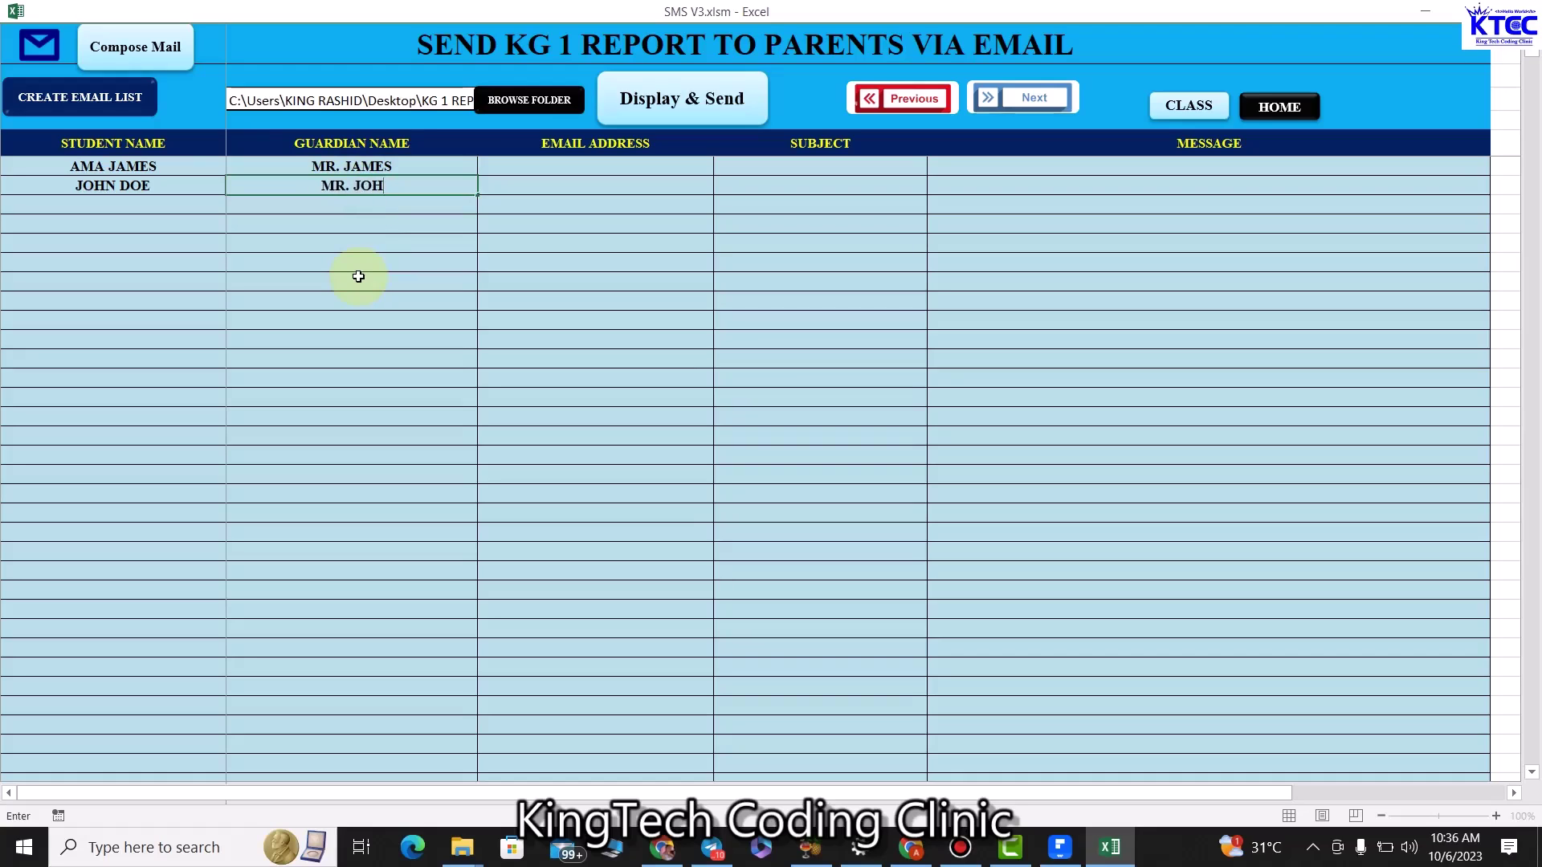
{"action": "key", "text": "BackSpace"}
{"action": "type", "text": "N"}
{"action": "key", "text": "BackSpace"}
{"action": "type", "text": "HN"}
{"action": "left_click", "coordinate": [557, 163]}
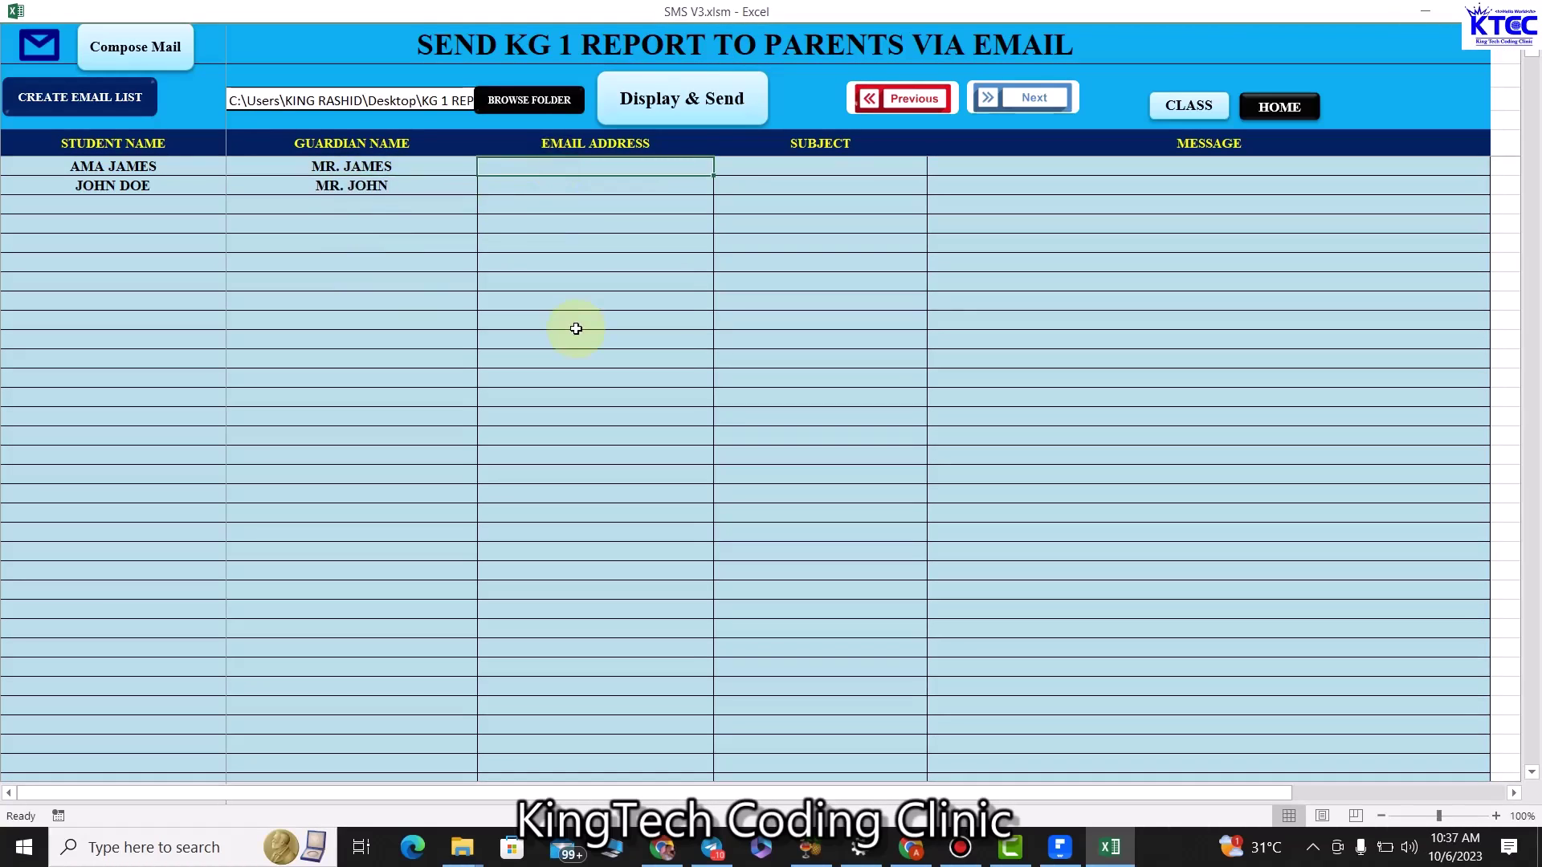
Fill in both guardians' email addresses.
{"action": "type", "text": "ames"}
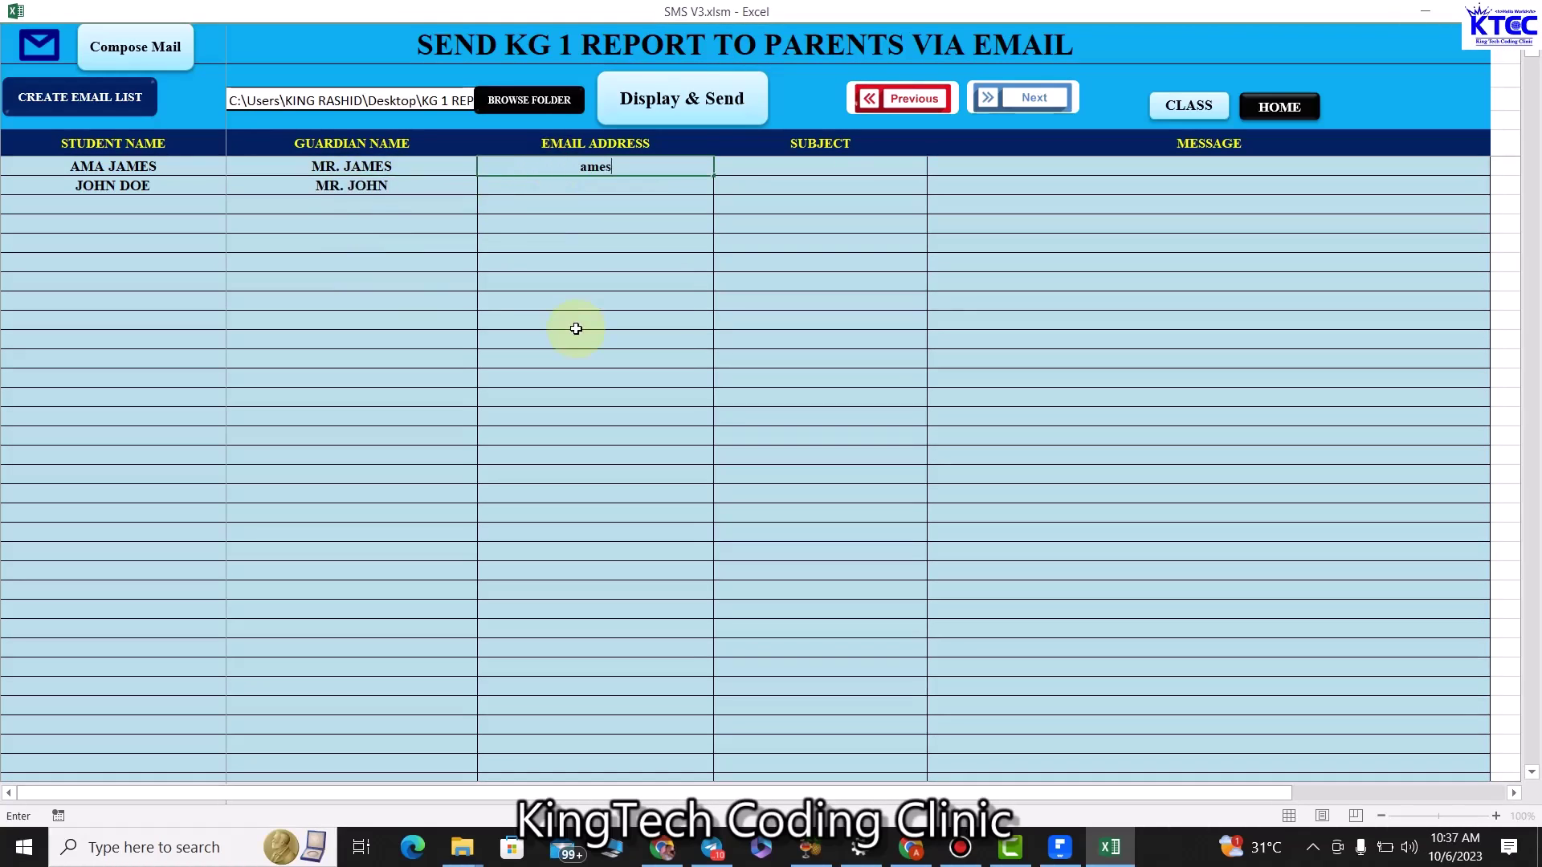
{"action": "key", "text": "BackSpace"}
{"action": "key", "text": "BackSpace"}
{"action": "key", "text": "BackSpace"}
{"action": "key", "text": "BackSpace"}
{"action": "left_click", "coordinate": [606, 187]}
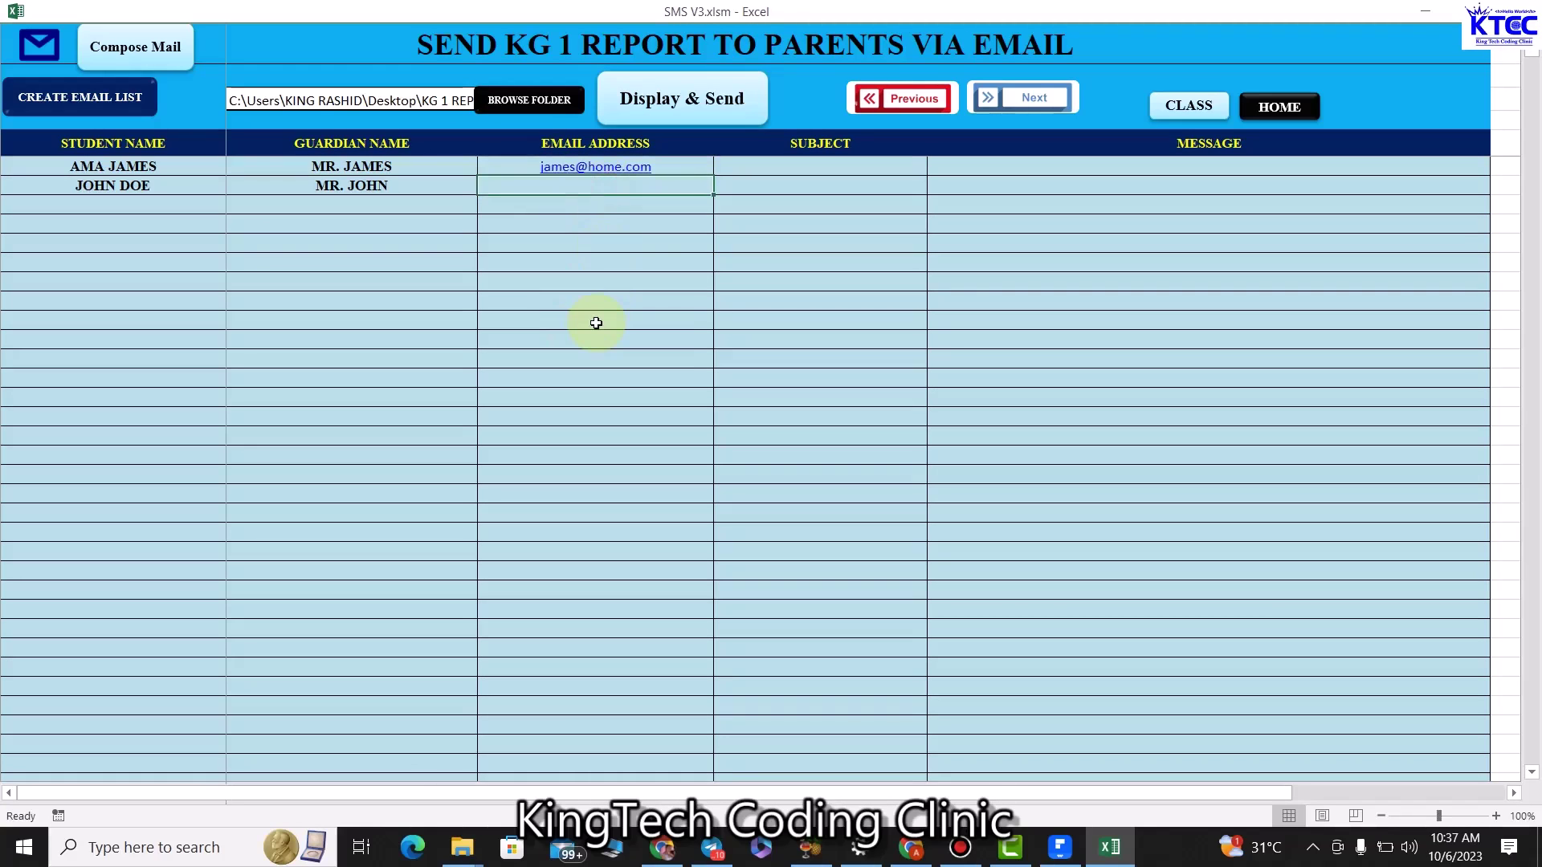
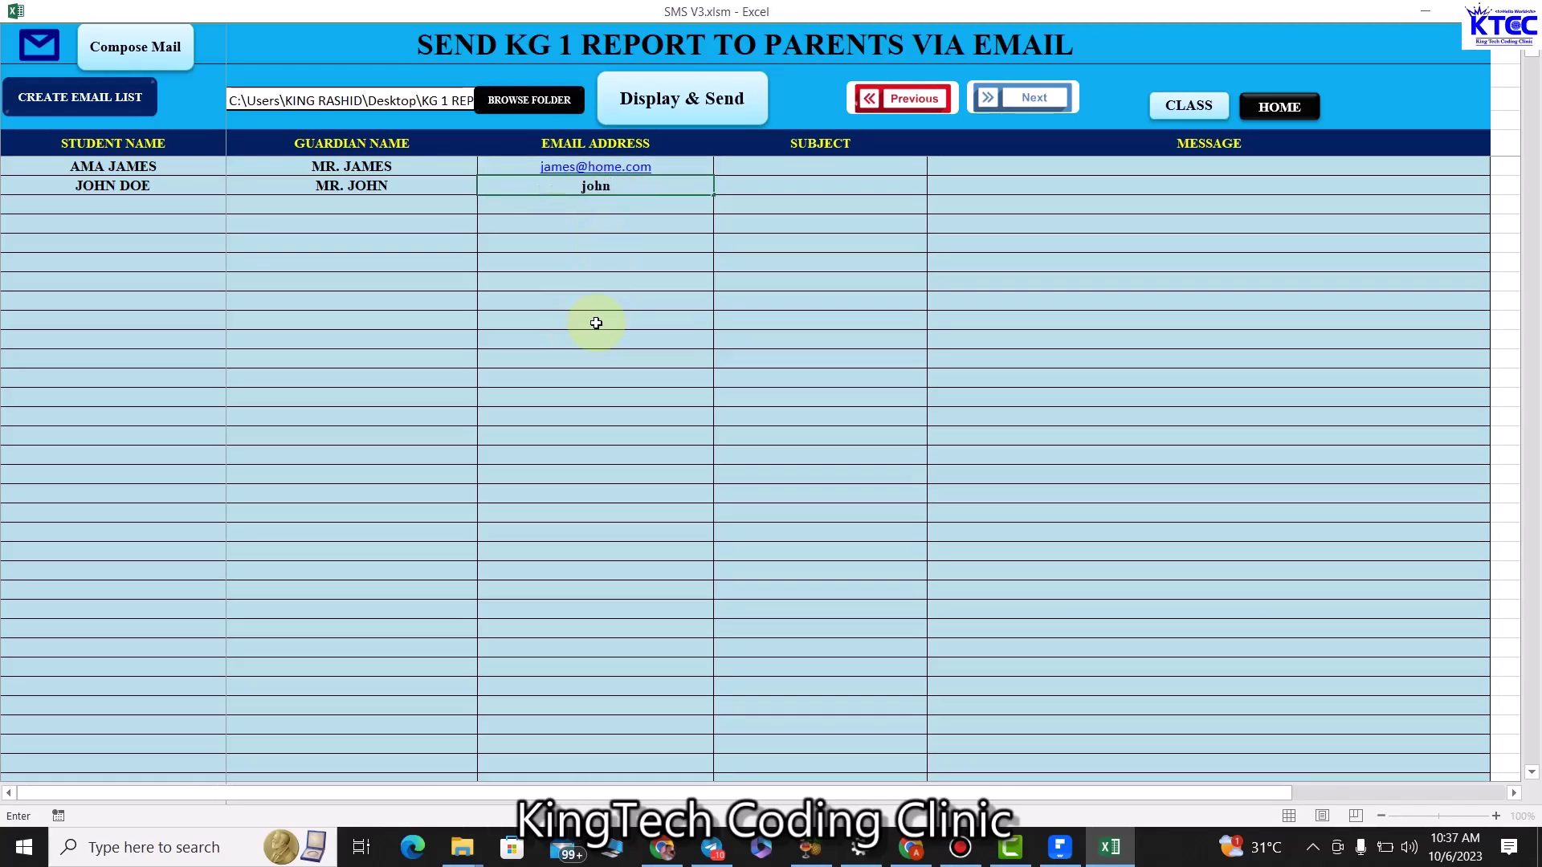
{"action": "left_click", "coordinate": [596, 322]}
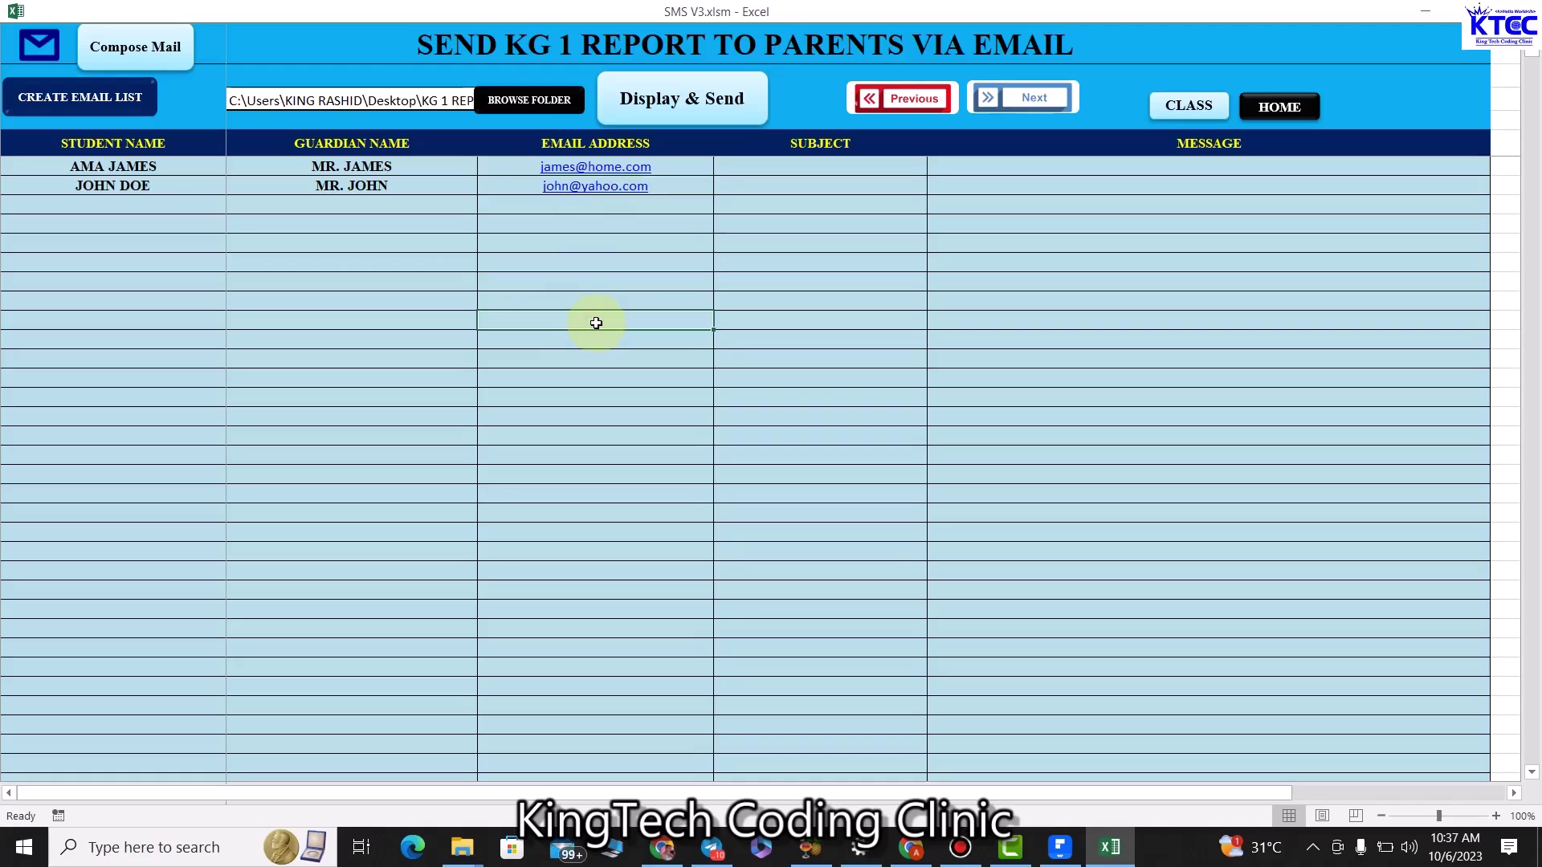
Compose subject 'Your wards terminal report' with a personalised end-of-term message for both rows.
{"action": "left_click", "coordinate": [175, 55]}
{"action": "left_click", "coordinate": [679, 304]}
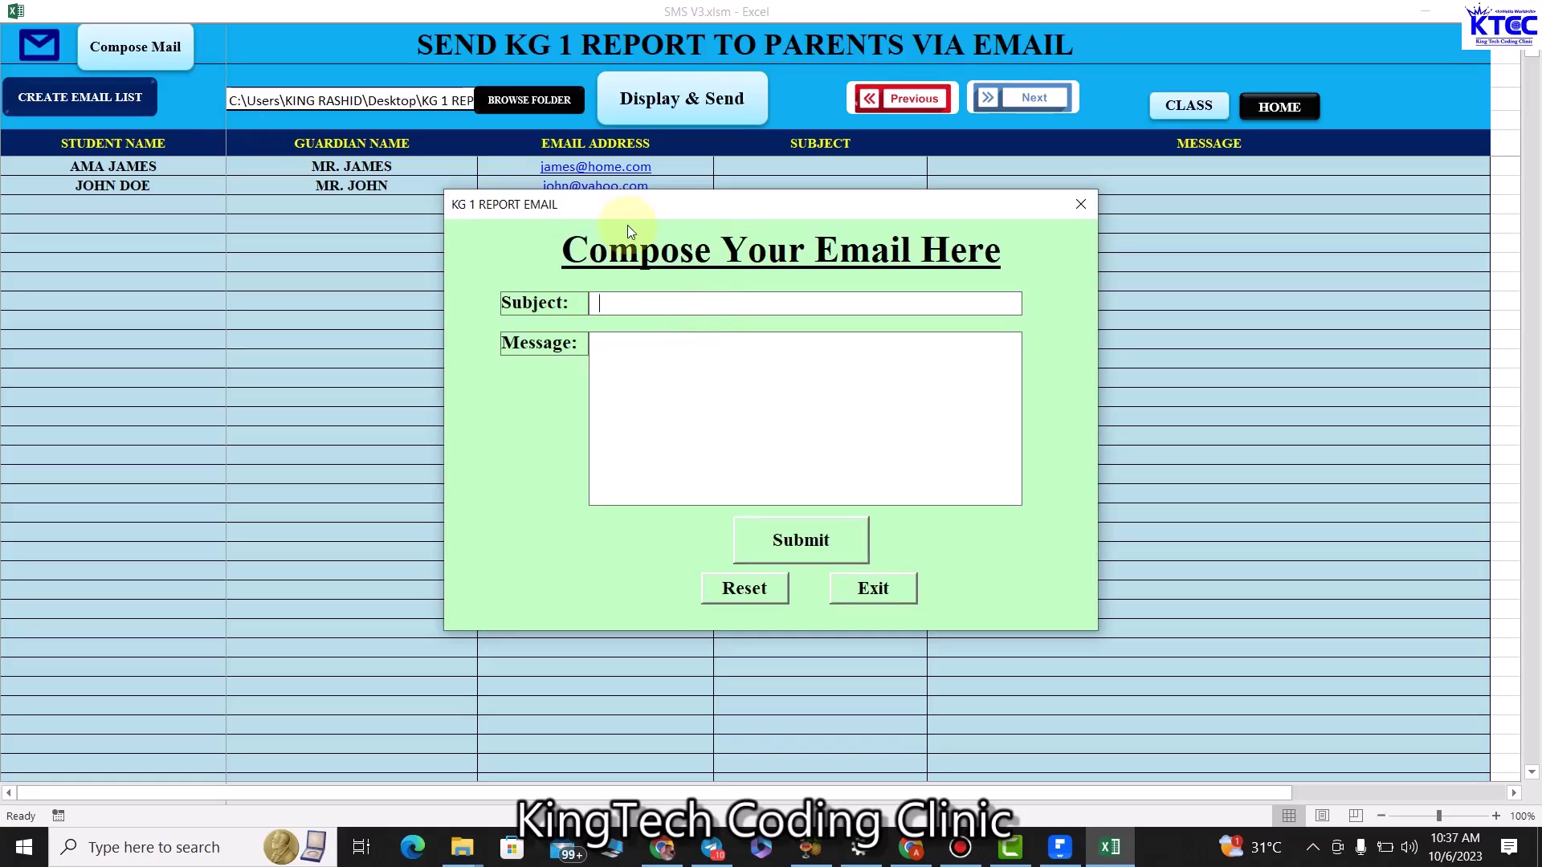
{"action": "type", "text": "Your wards terminal report"}
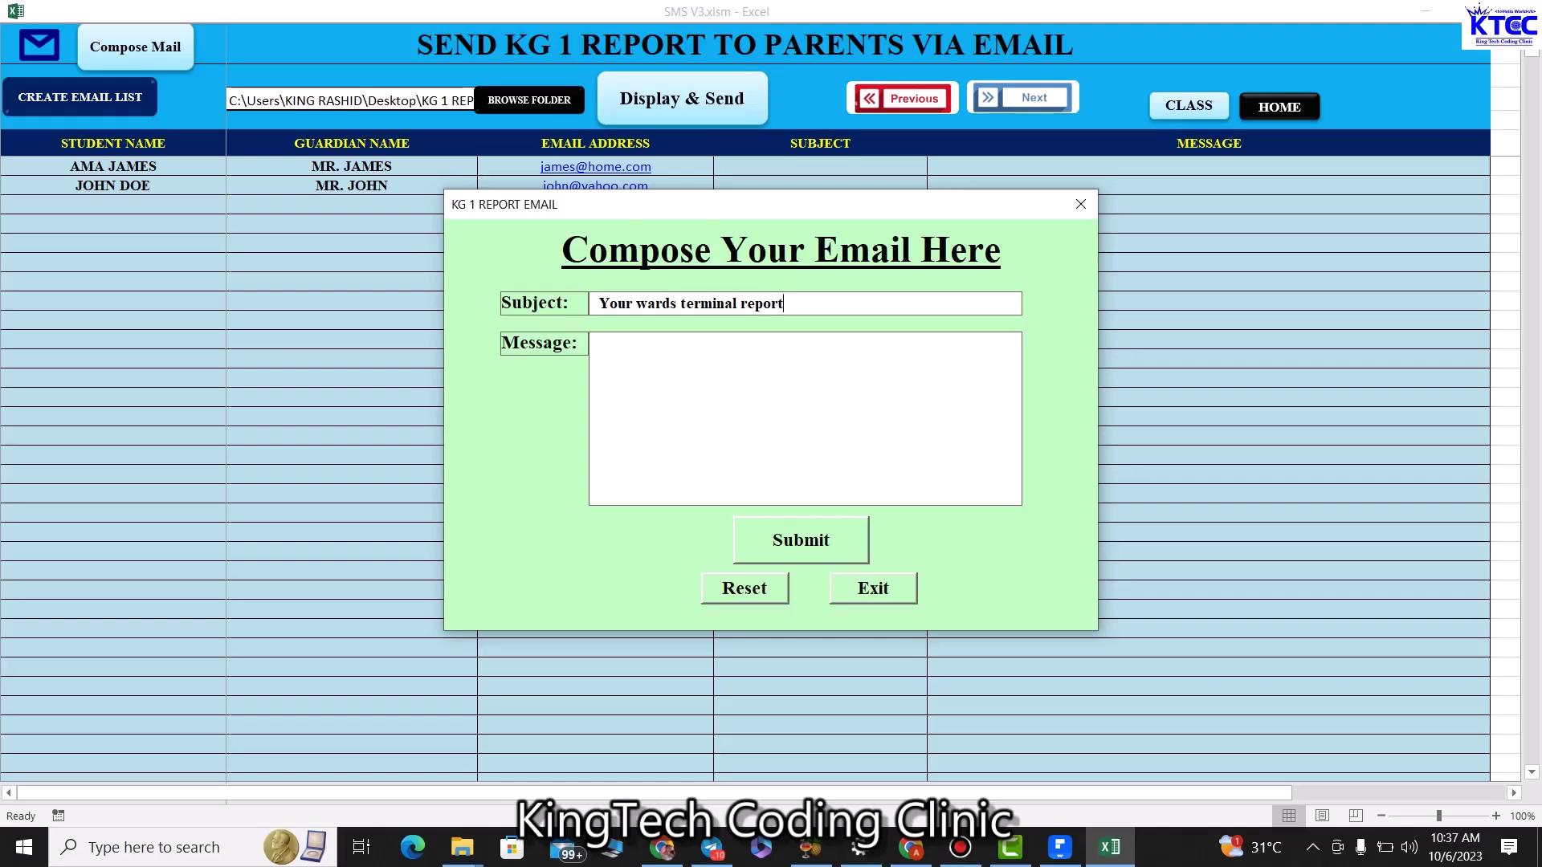
{"action": "left_click", "coordinate": [674, 342]}
{"action": "type", "text": "Thi"}
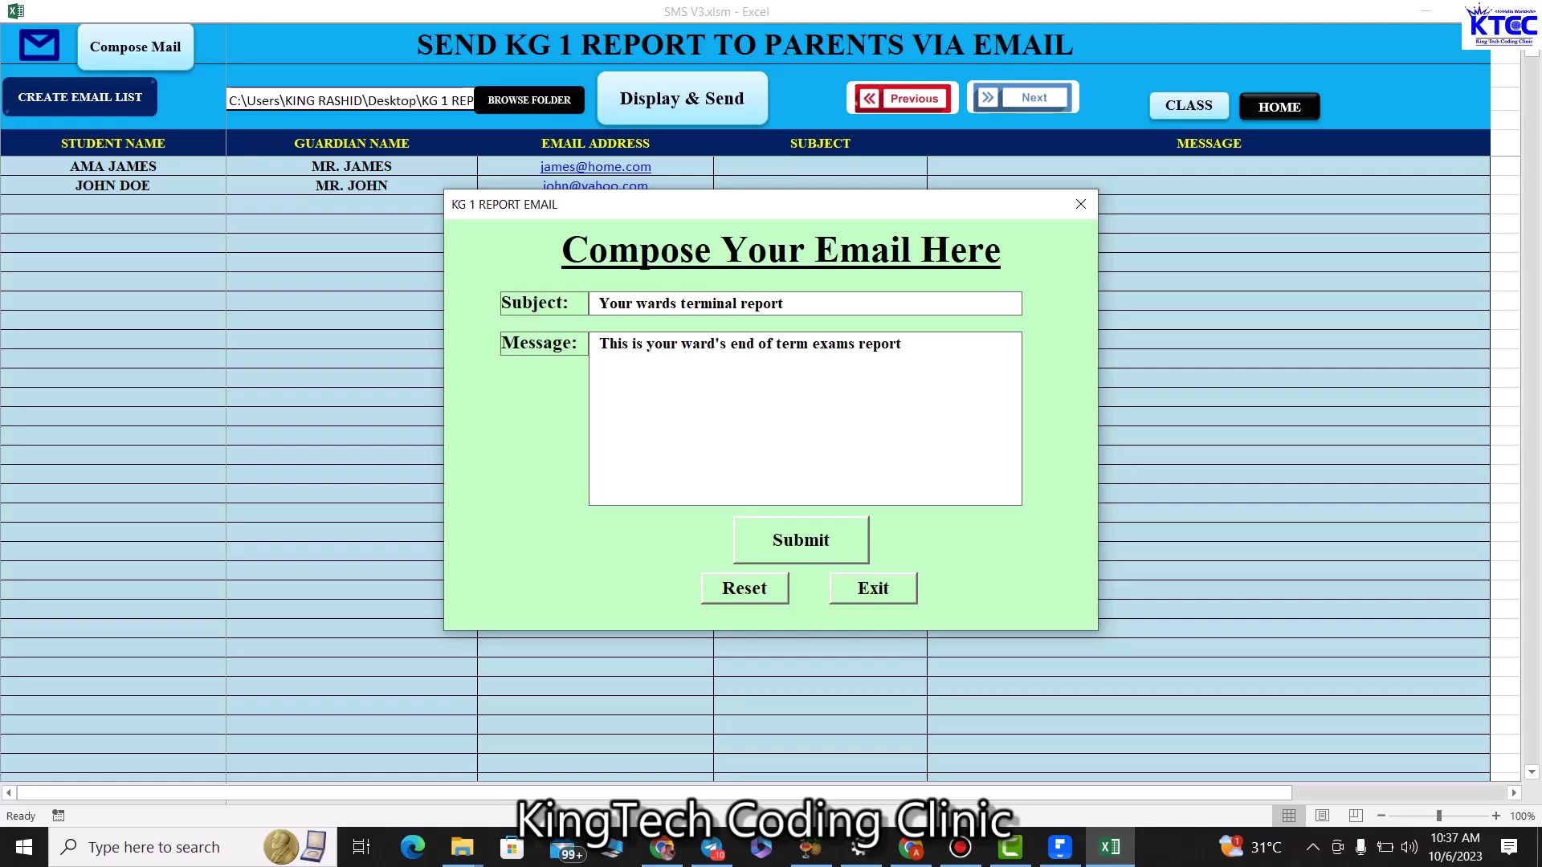
{"action": "left_click", "coordinate": [819, 546]}
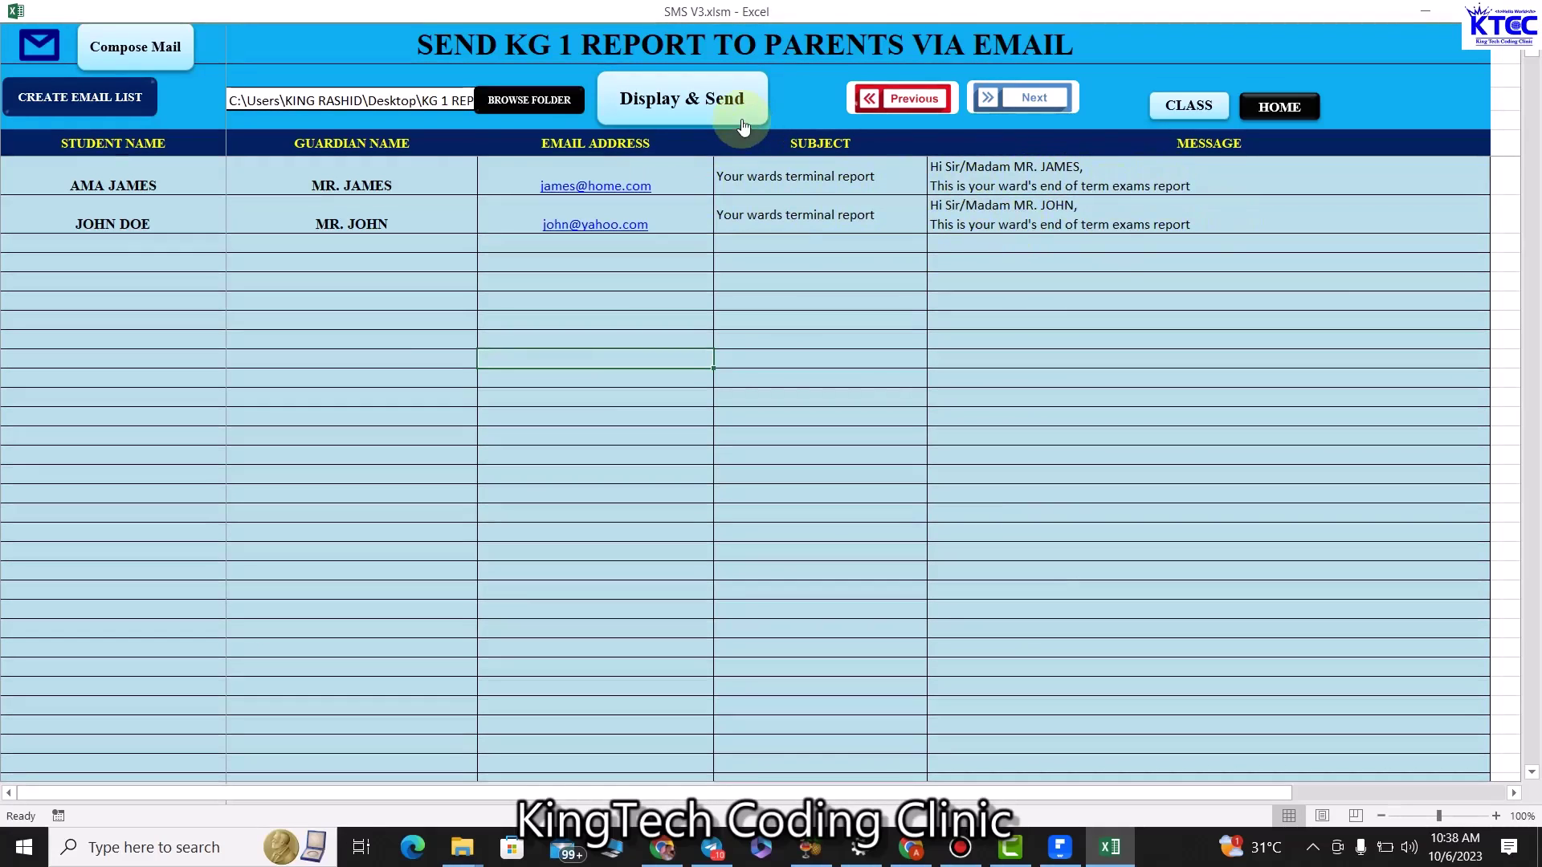
Set the reports folder to KG 1 REPORT on the Desktop via BROWSE FOLDER.
{"action": "left_click", "coordinate": [527, 113]}
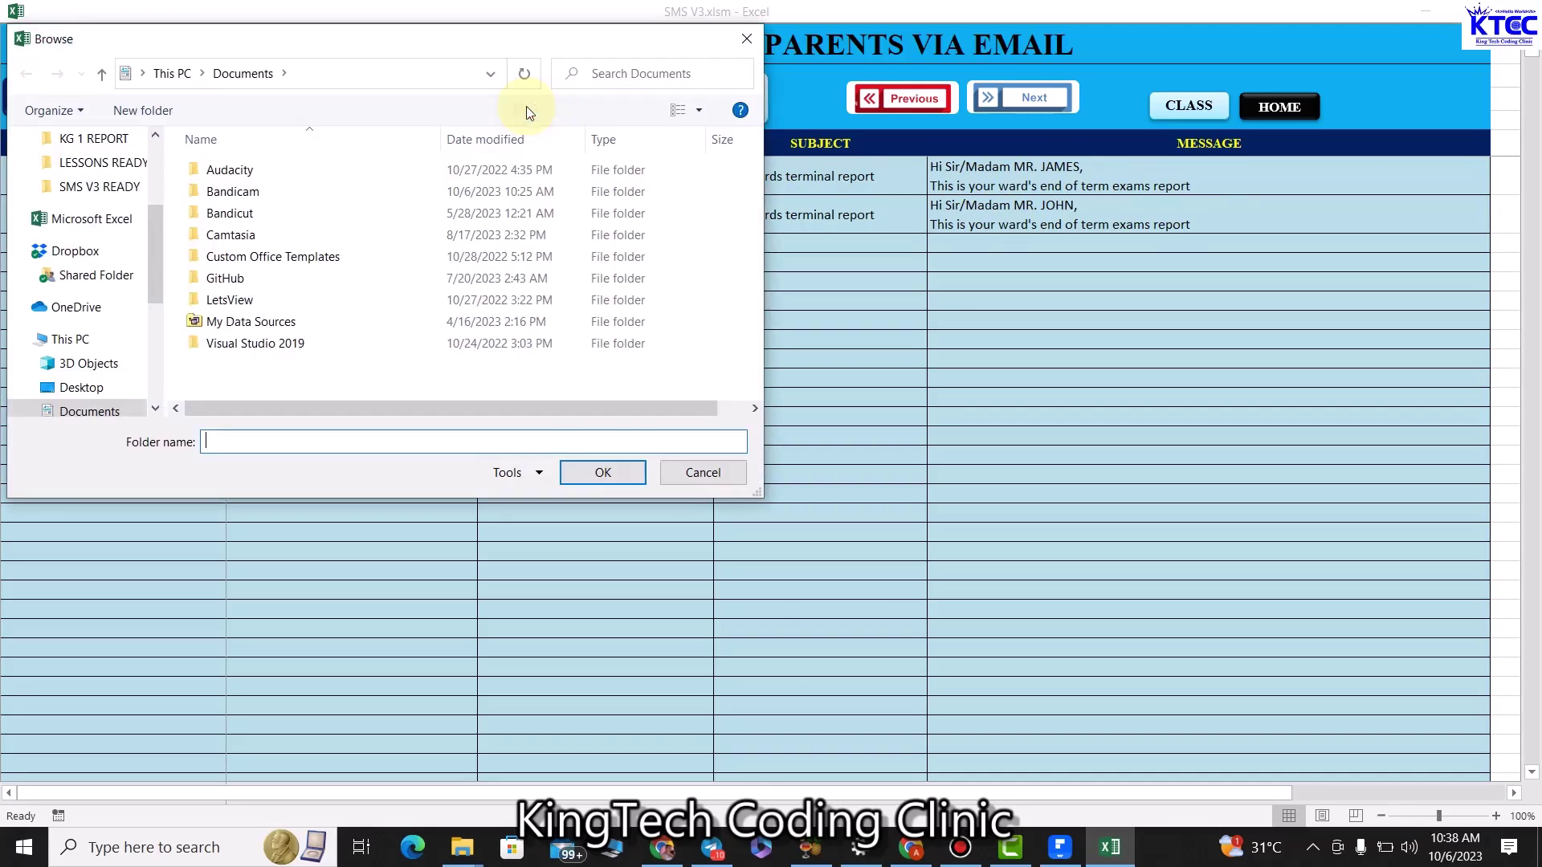
{"action": "scroll", "coordinate": [89, 167], "scroll_direction": "up", "scroll_amount": 3}
{"action": "left_click", "coordinate": [81, 178]}
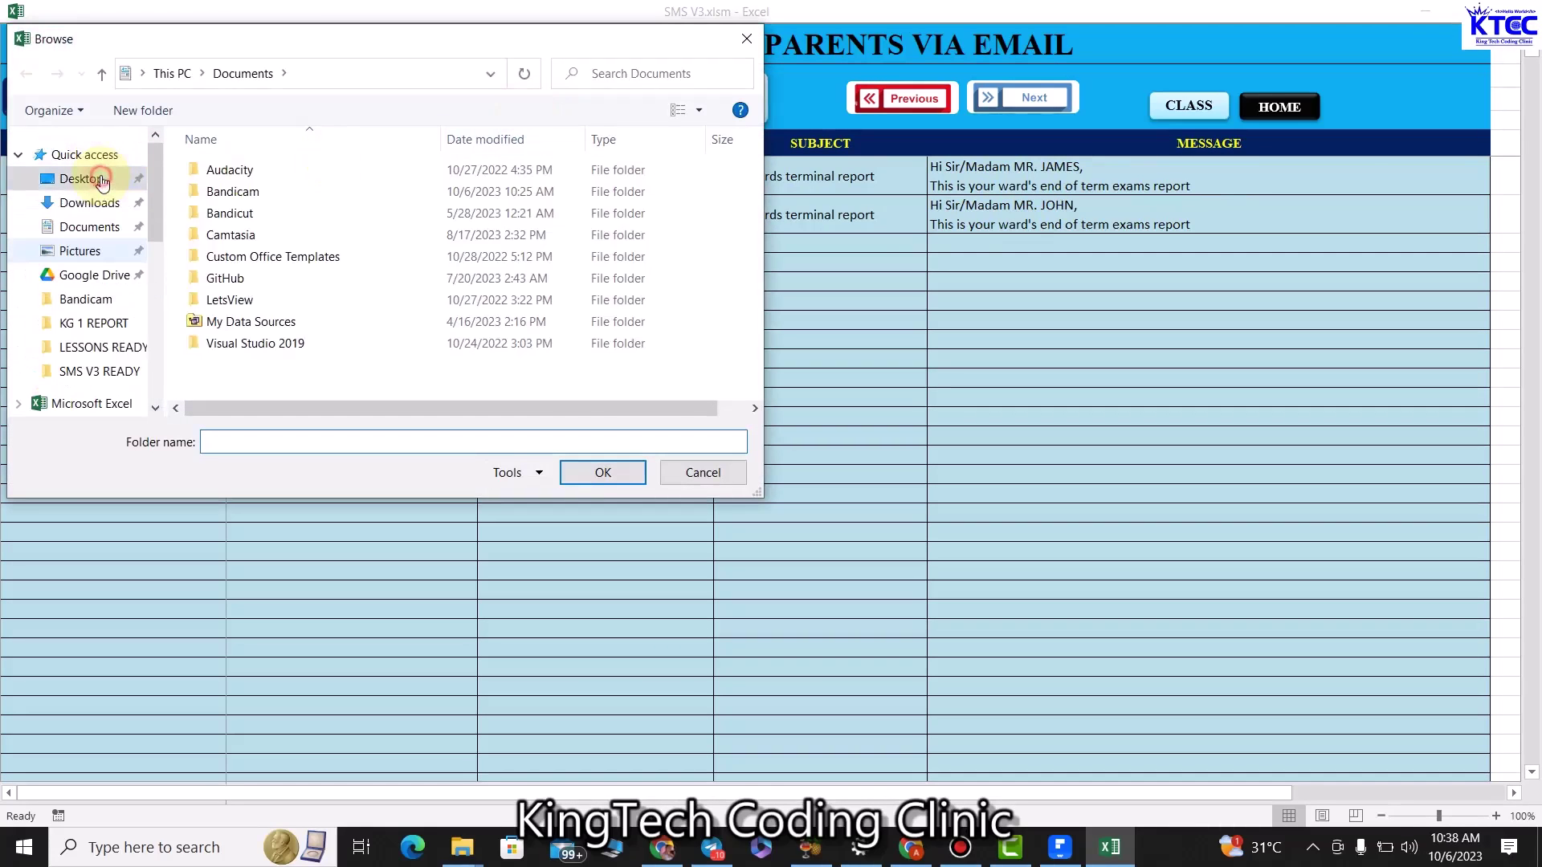
{"action": "scroll", "coordinate": [441, 273], "scroll_direction": "down", "scroll_amount": 2}
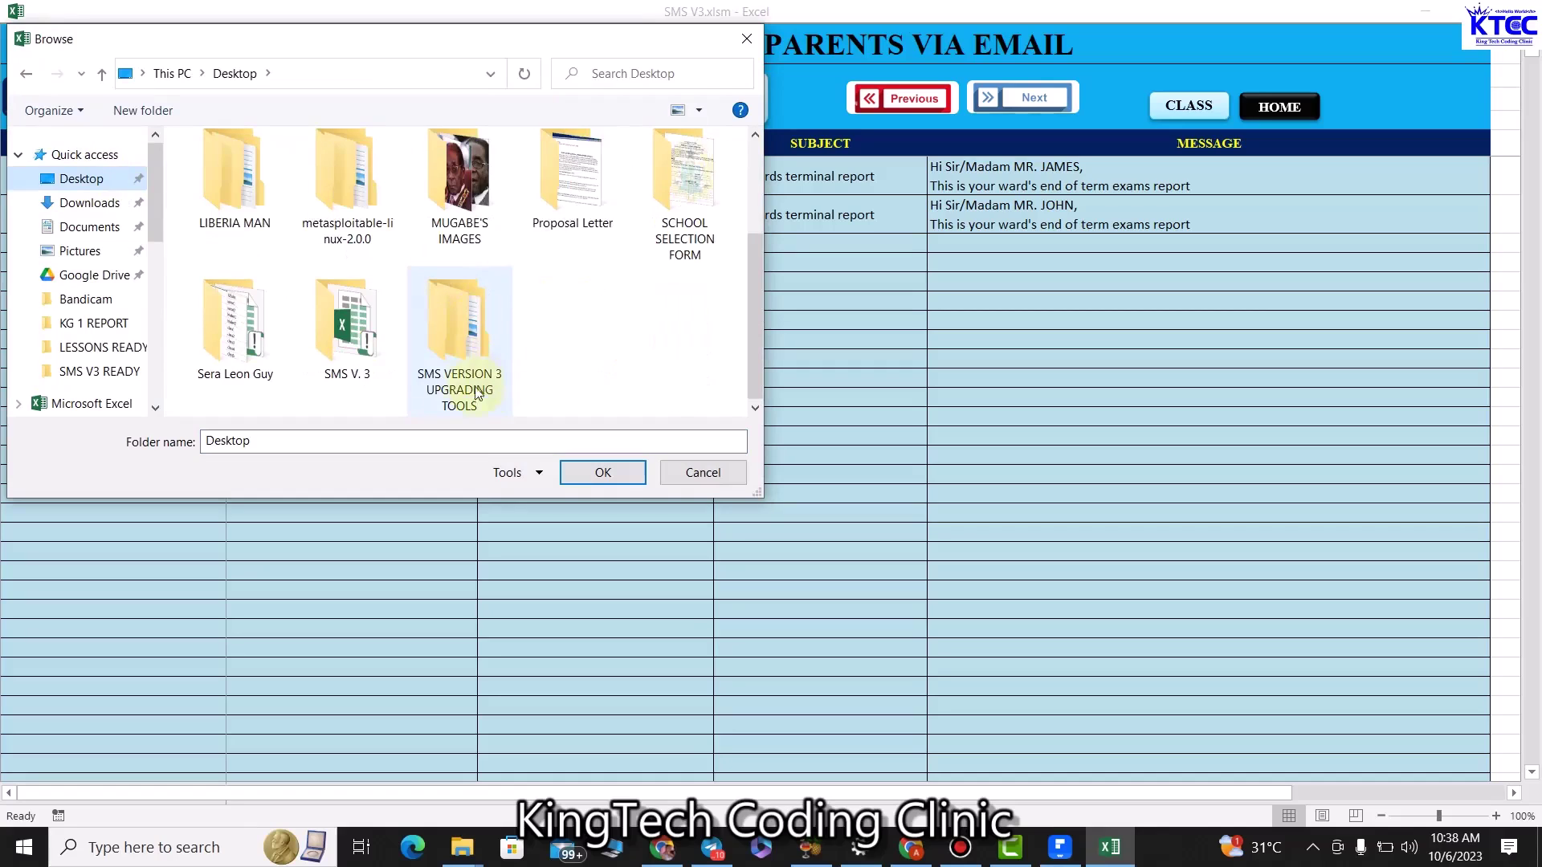
{"action": "scroll", "coordinate": [608, 323], "scroll_direction": "up", "scroll_amount": 2}
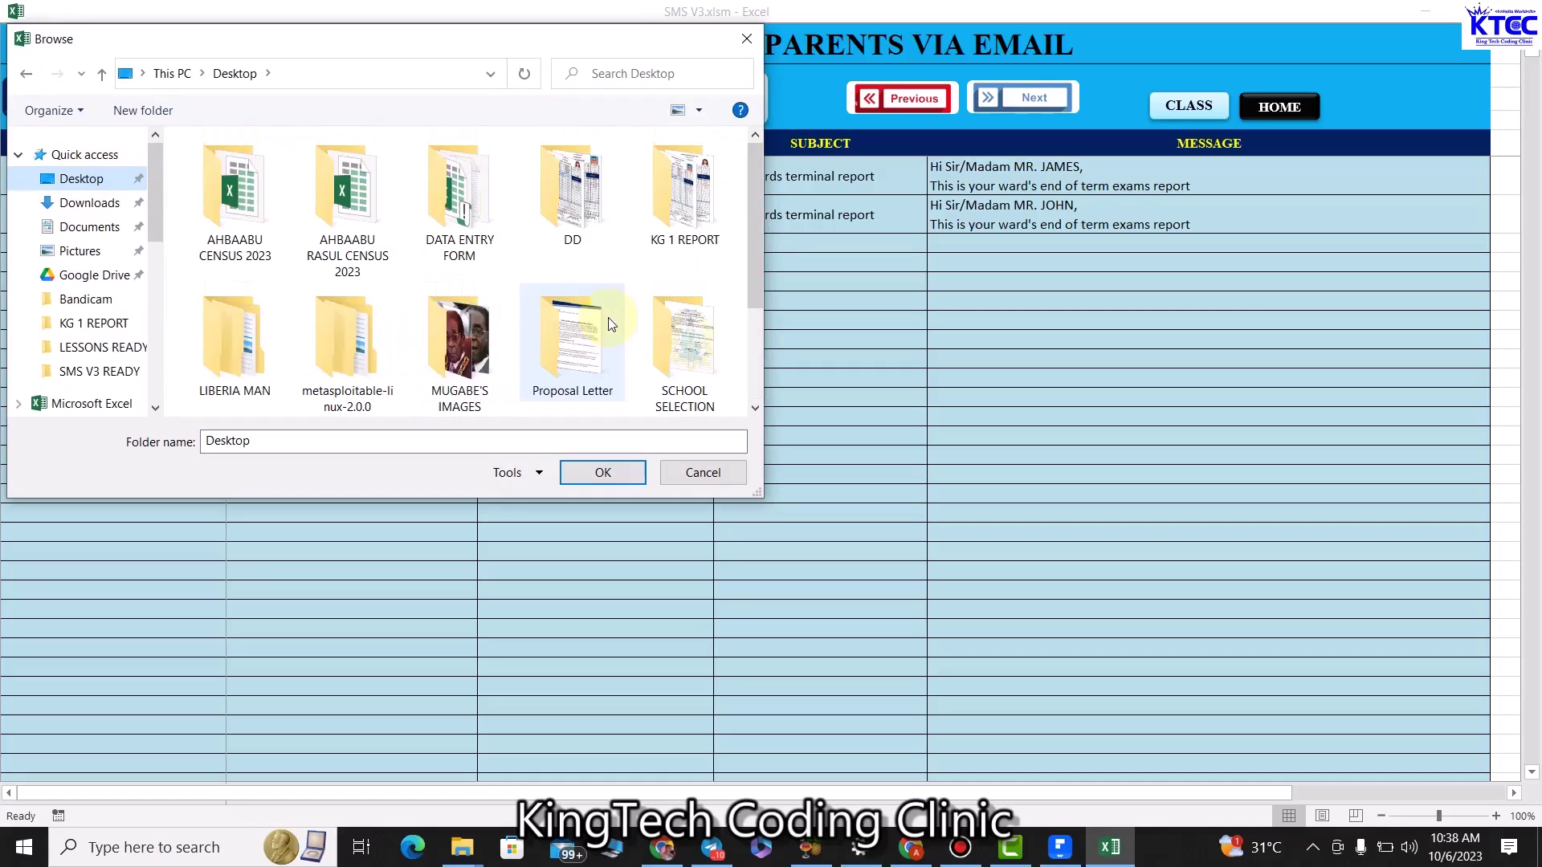
{"action": "left_click", "coordinate": [685, 195]}
{"action": "left_click", "coordinate": [620, 473]}
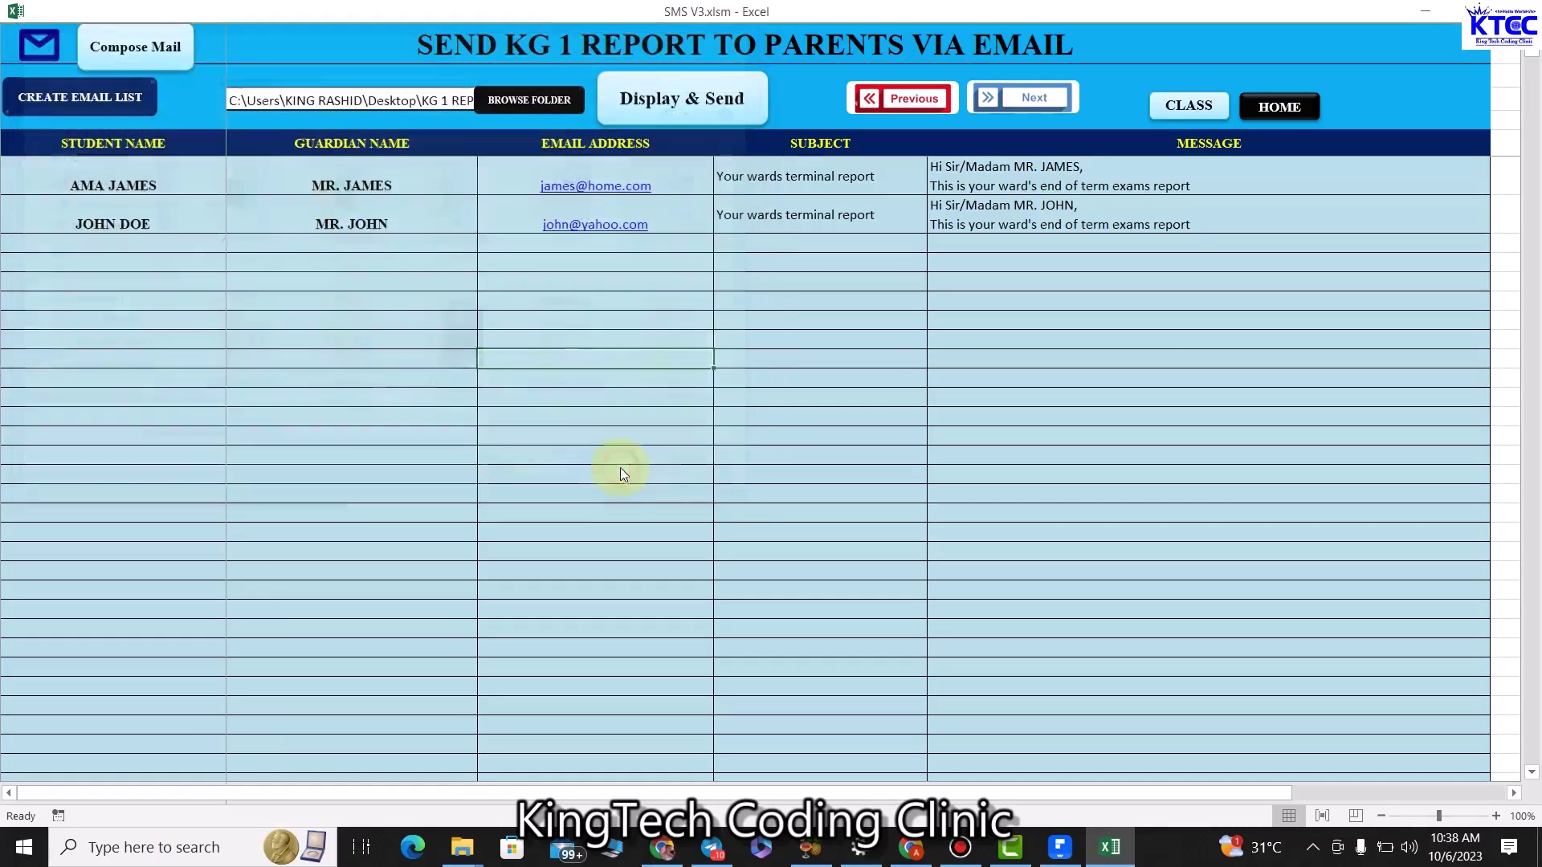
Clear the folder path and select the Desktop KG 1 REPORT folder again.
{"action": "left_click", "coordinate": [424, 105]}
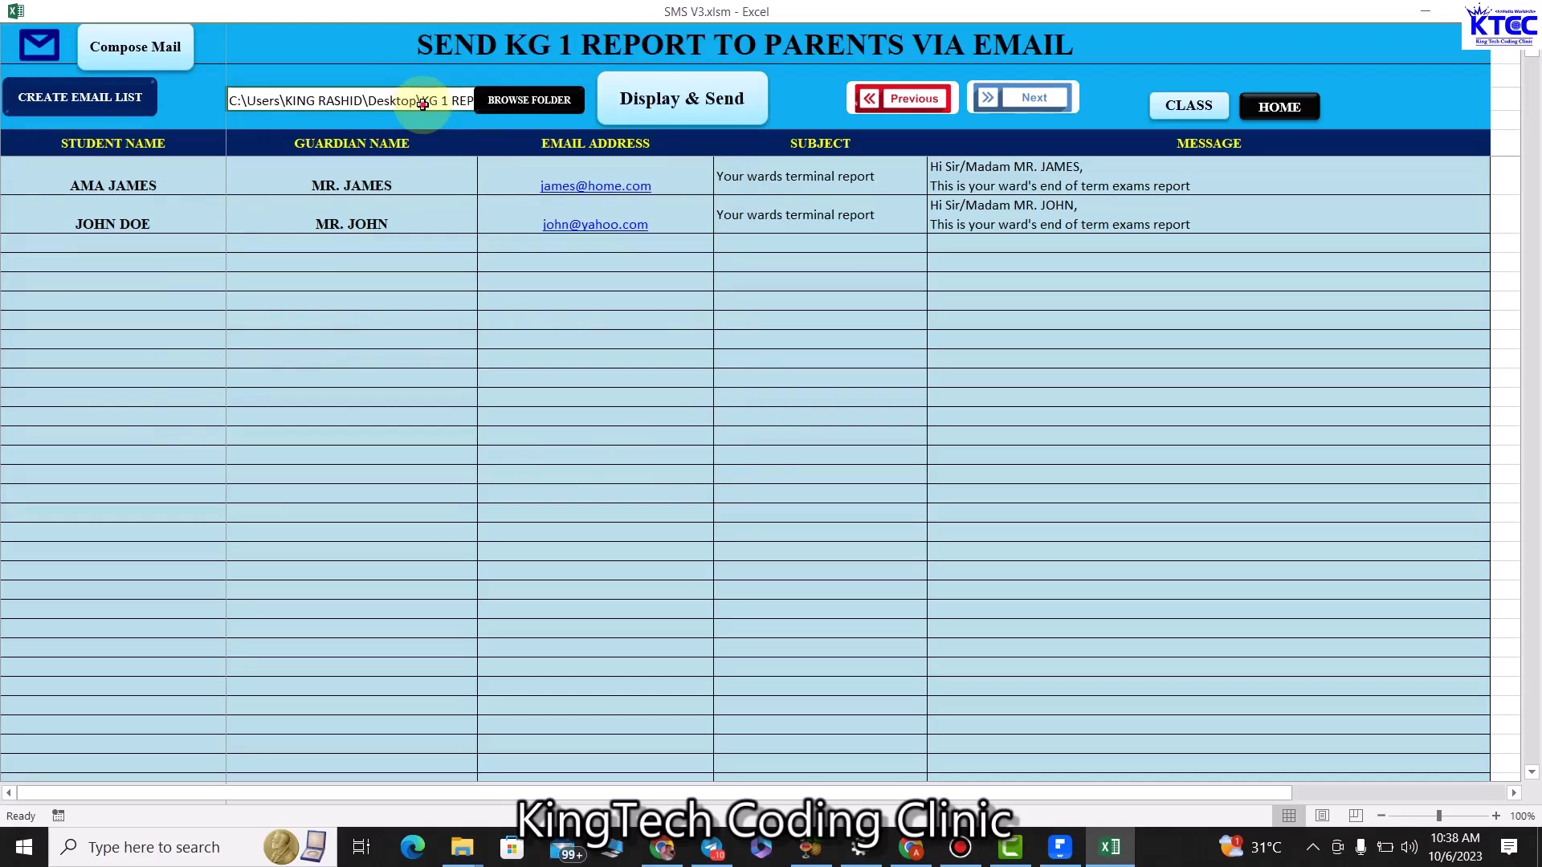
{"action": "key", "text": "Delete"}
{"action": "left_click", "coordinate": [451, 302]}
{"action": "left_click", "coordinate": [508, 118]}
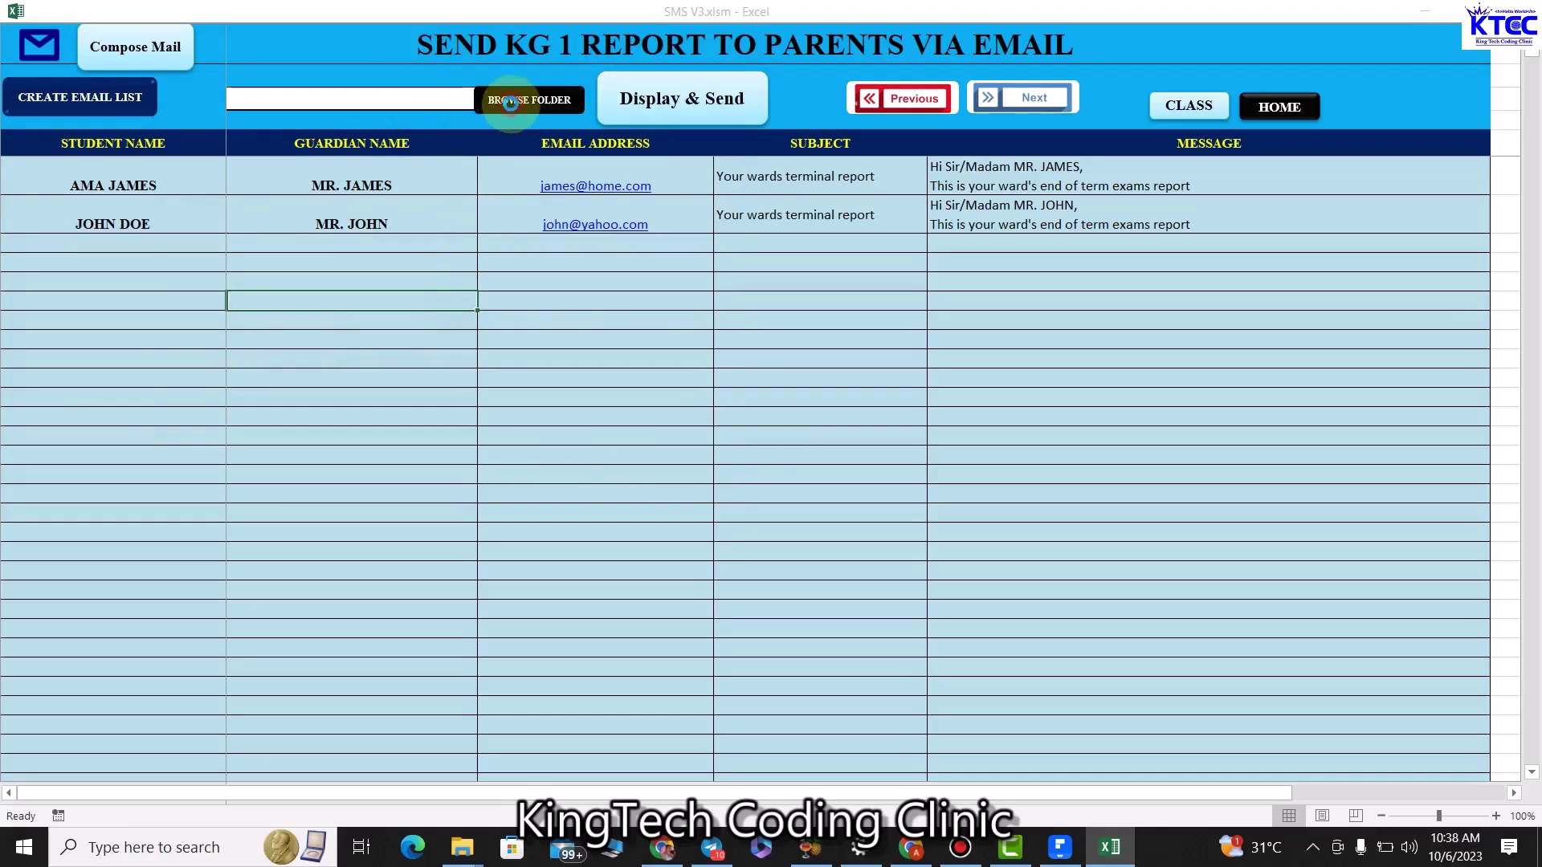
{"action": "left_click", "coordinate": [681, 204]}
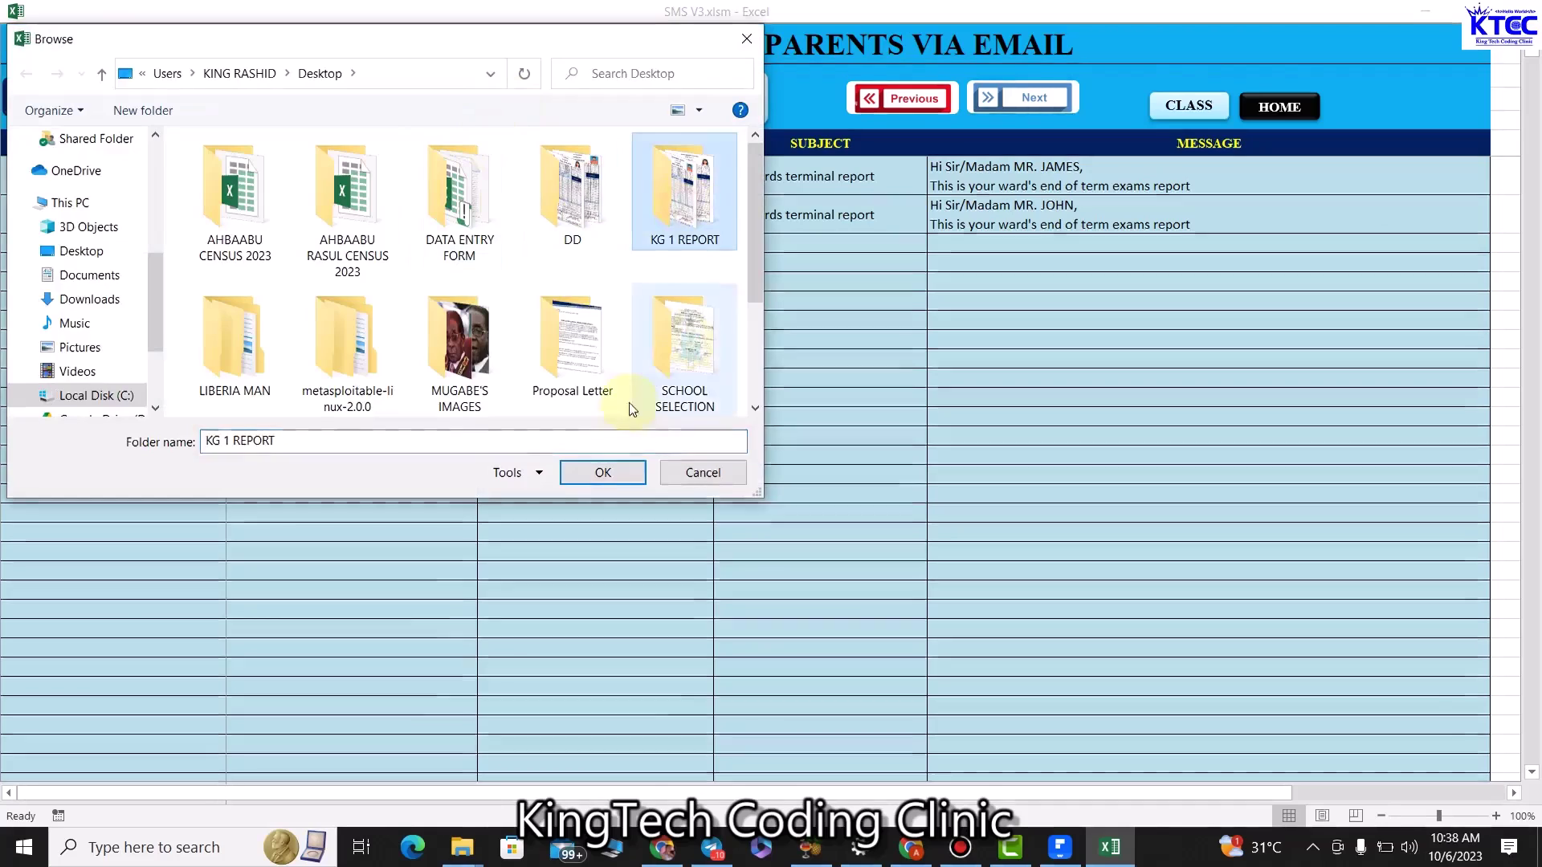
{"action": "left_click", "coordinate": [602, 472]}
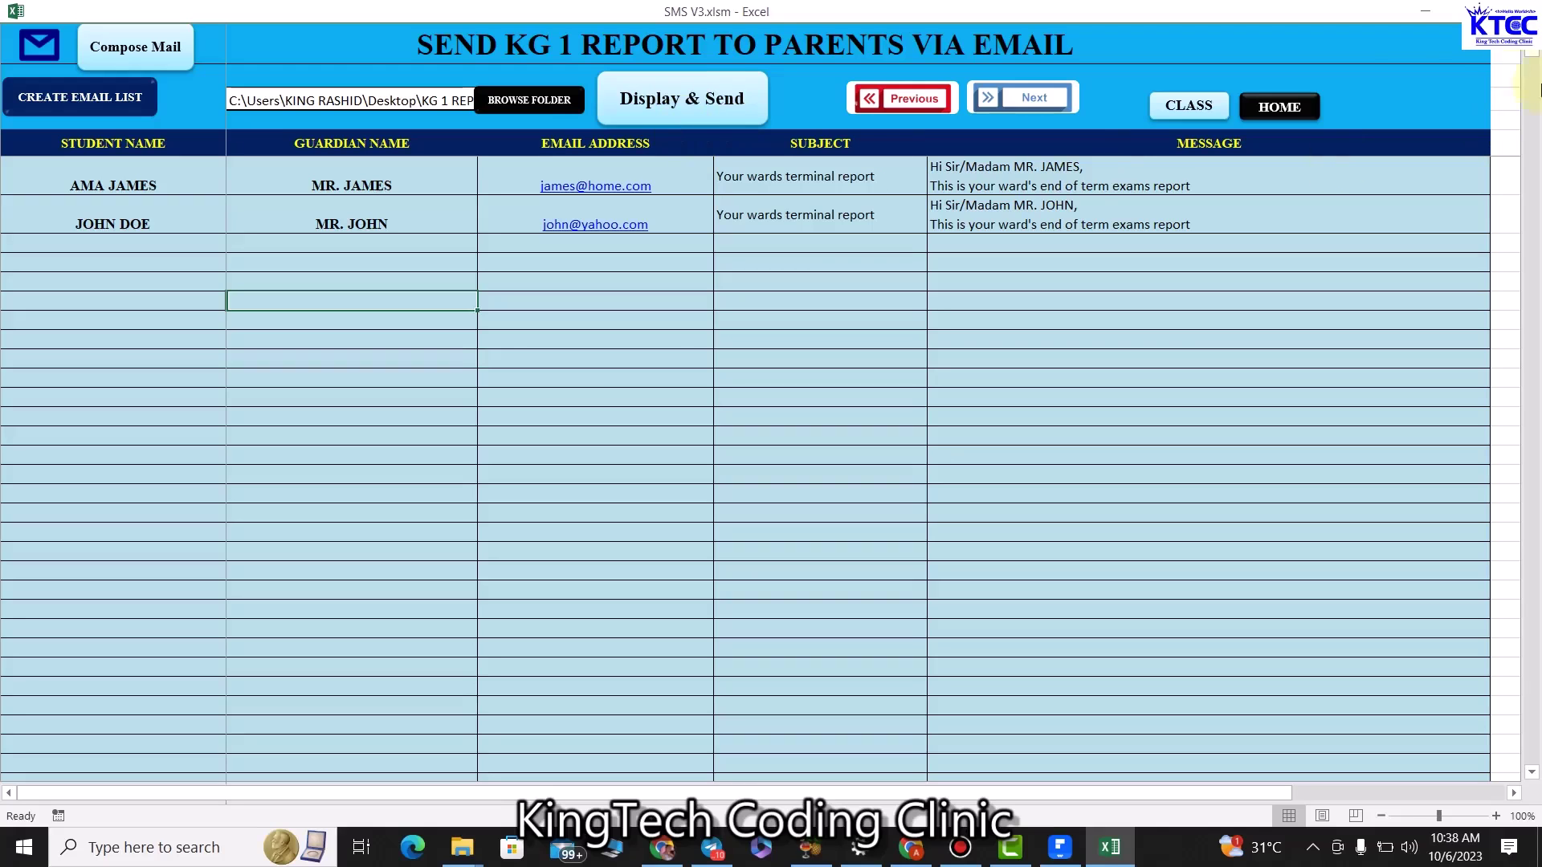
{"action": "left_click", "coordinate": [1418, 16]}
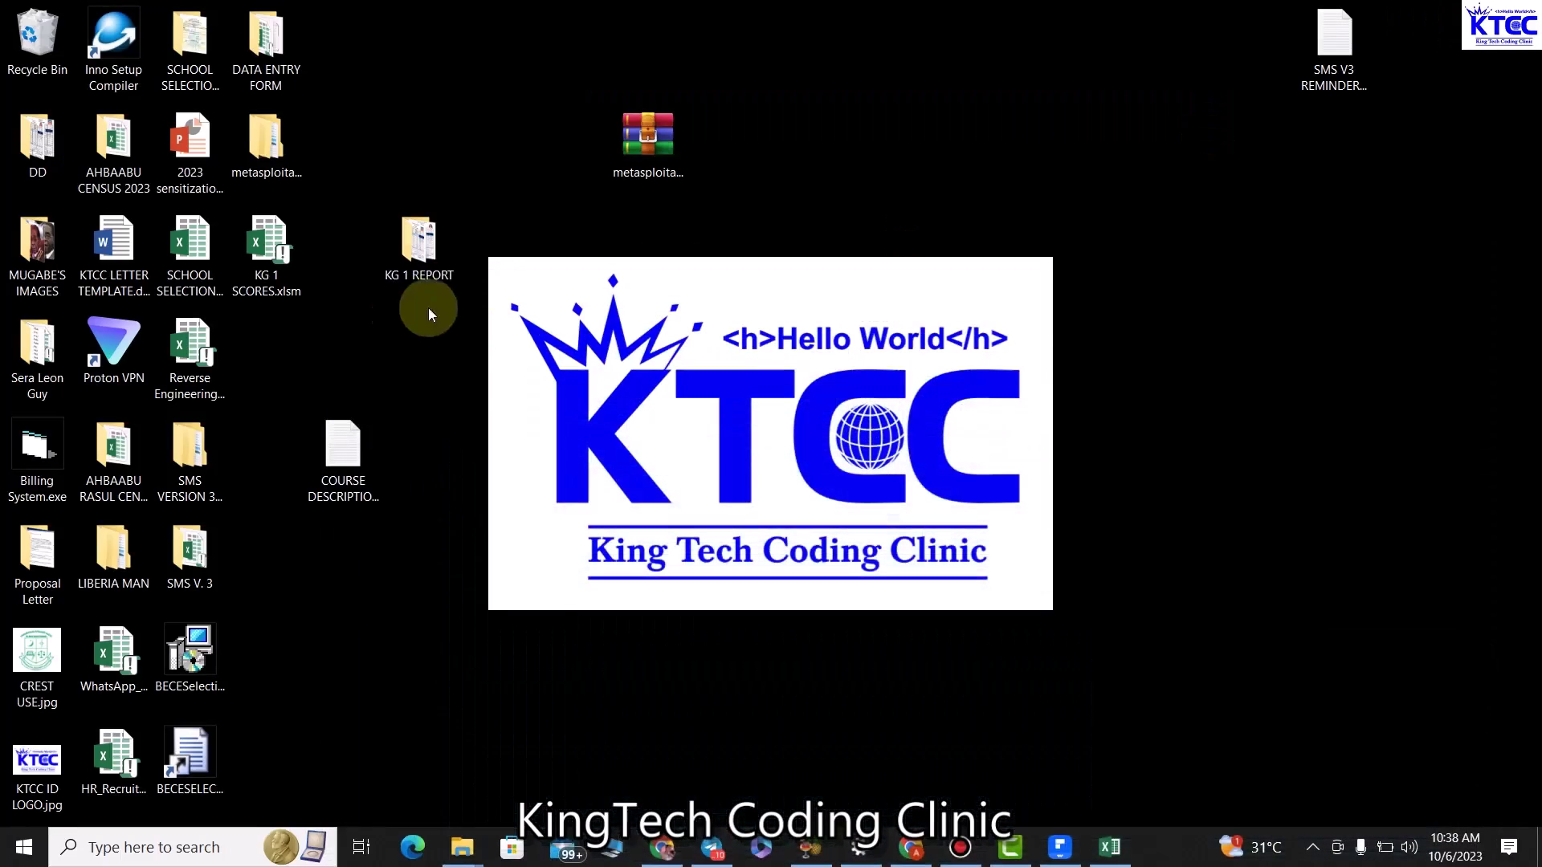
{"action": "double_click", "coordinate": [392, 232]}
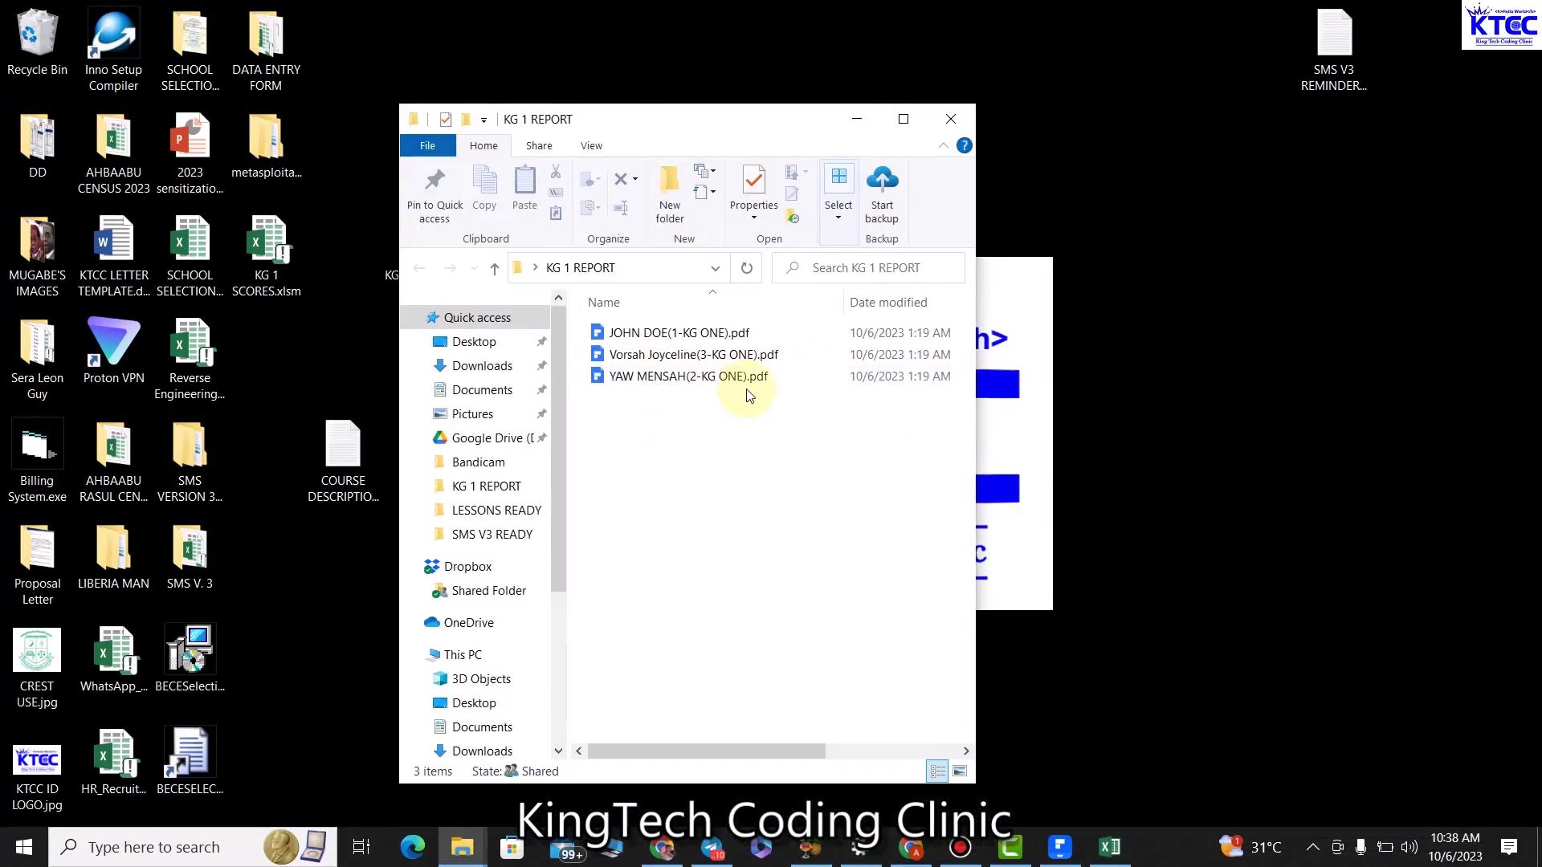
{"action": "left_click", "coordinate": [871, 122]}
{"action": "left_click", "coordinate": [1110, 847]}
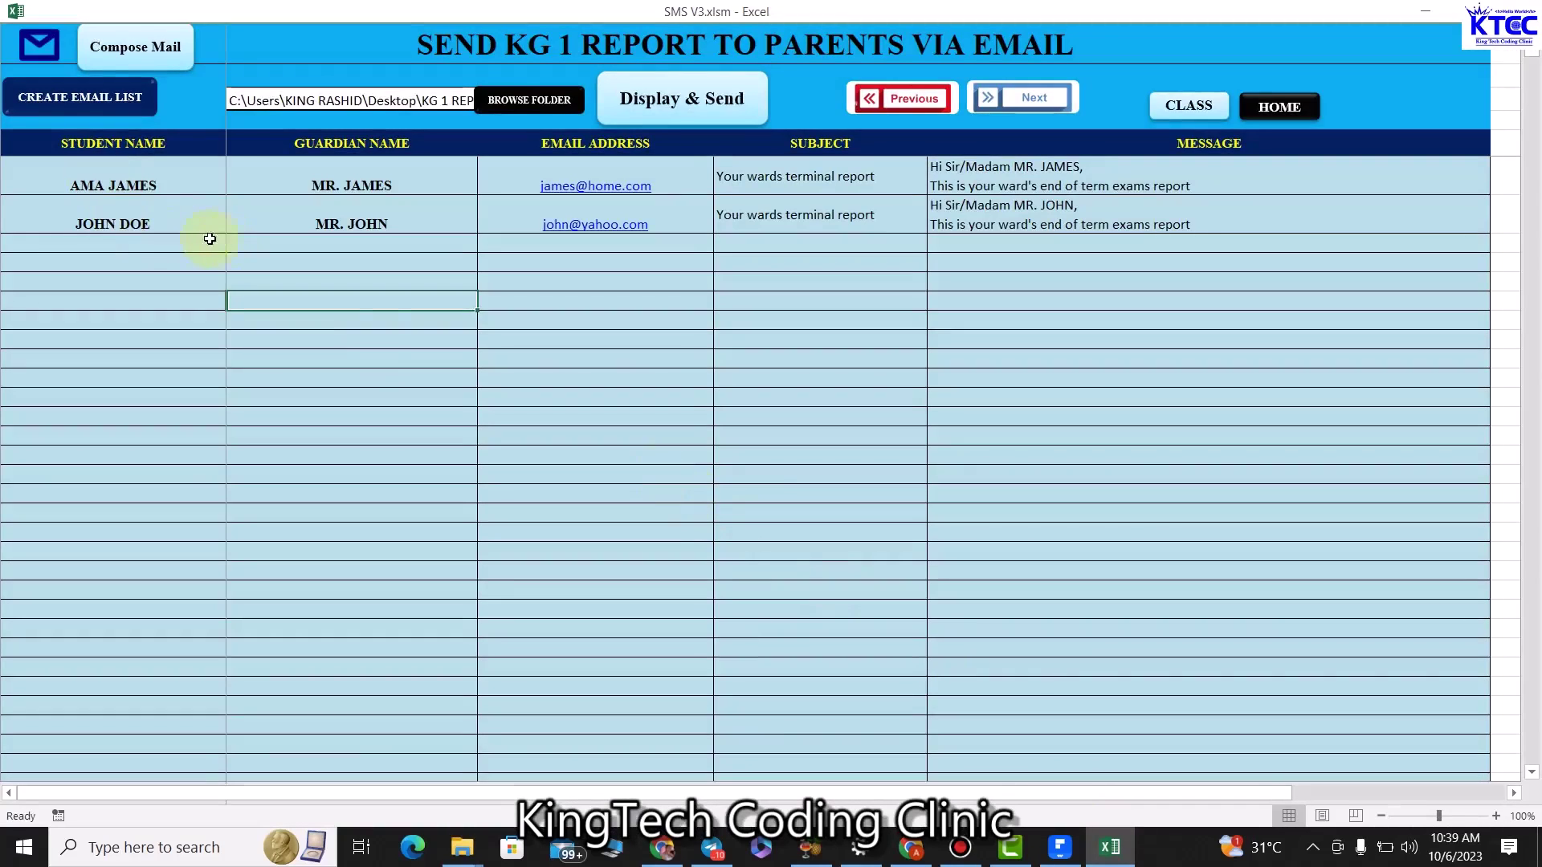
Run Display & Send, dismiss the 'Report not found' warning, and switch to the Outlook draft.
{"action": "left_click", "coordinate": [135, 221]}
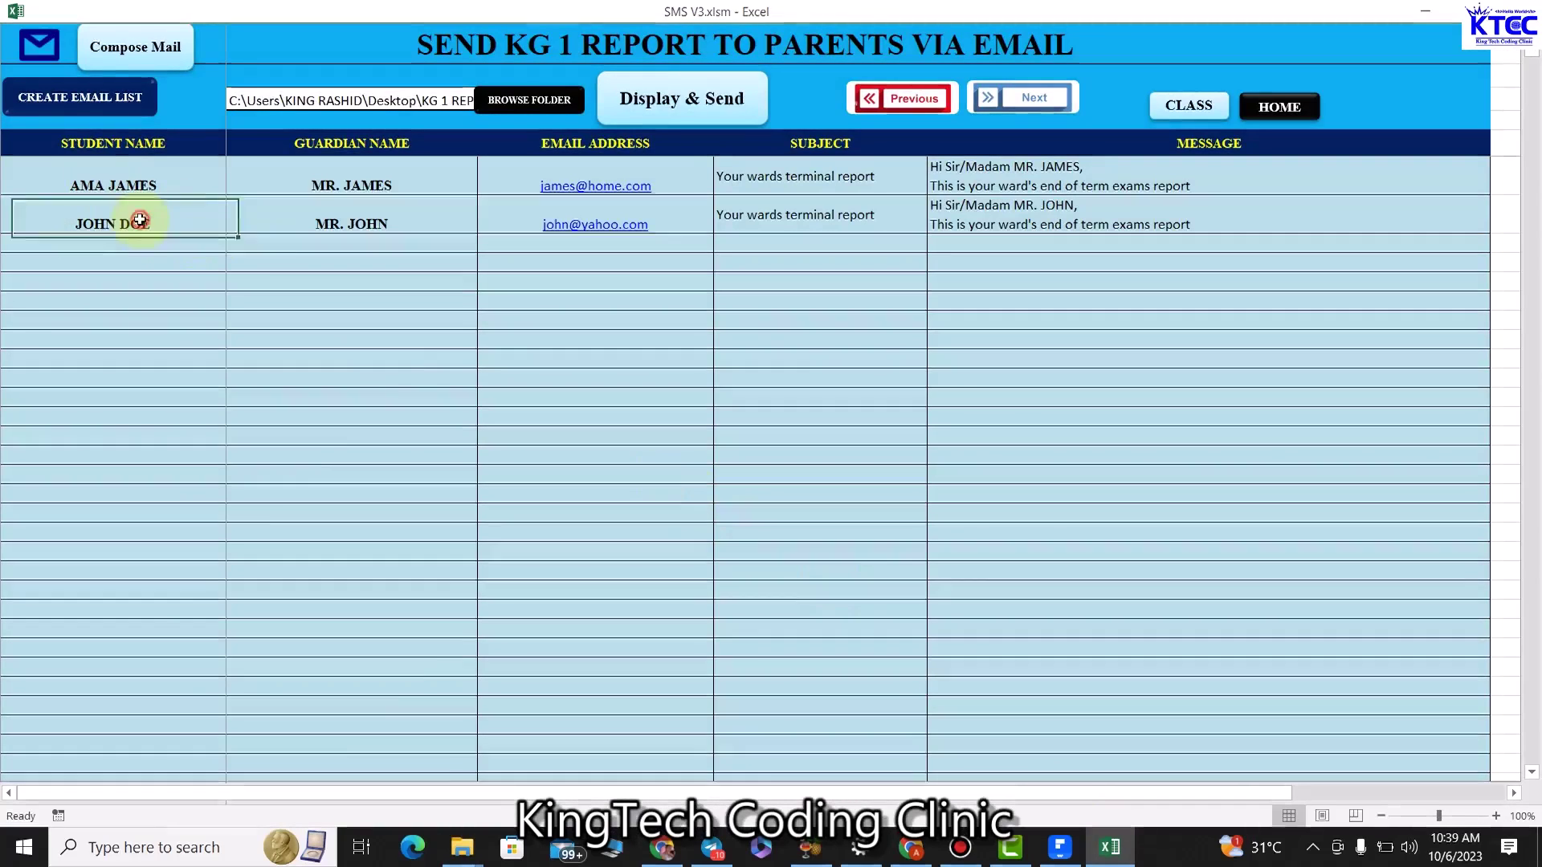
{"action": "left_click", "coordinate": [681, 101]}
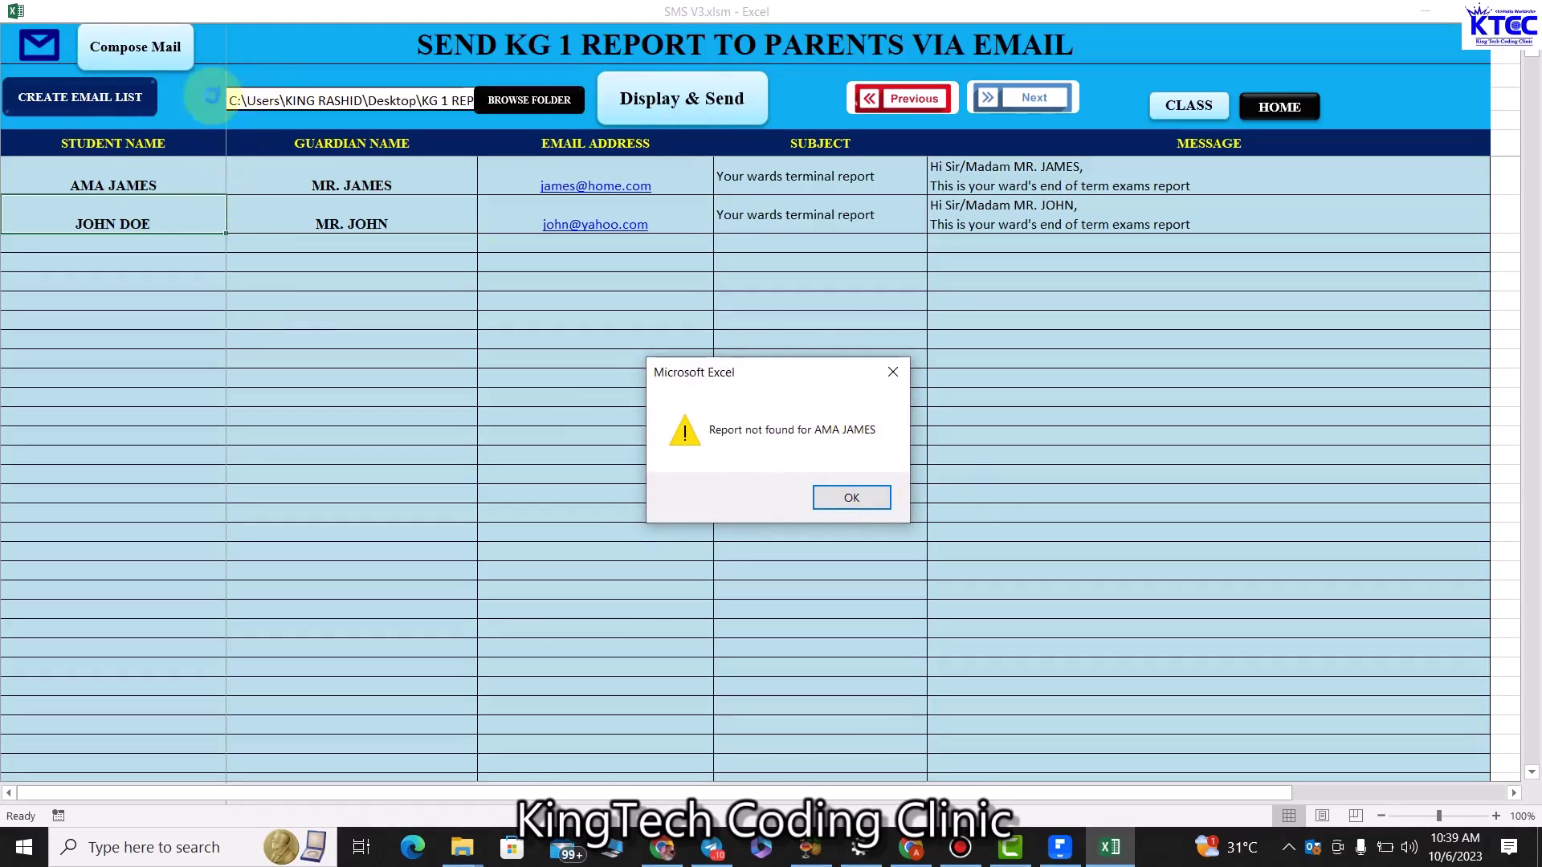
{"action": "left_click", "coordinate": [849, 501]}
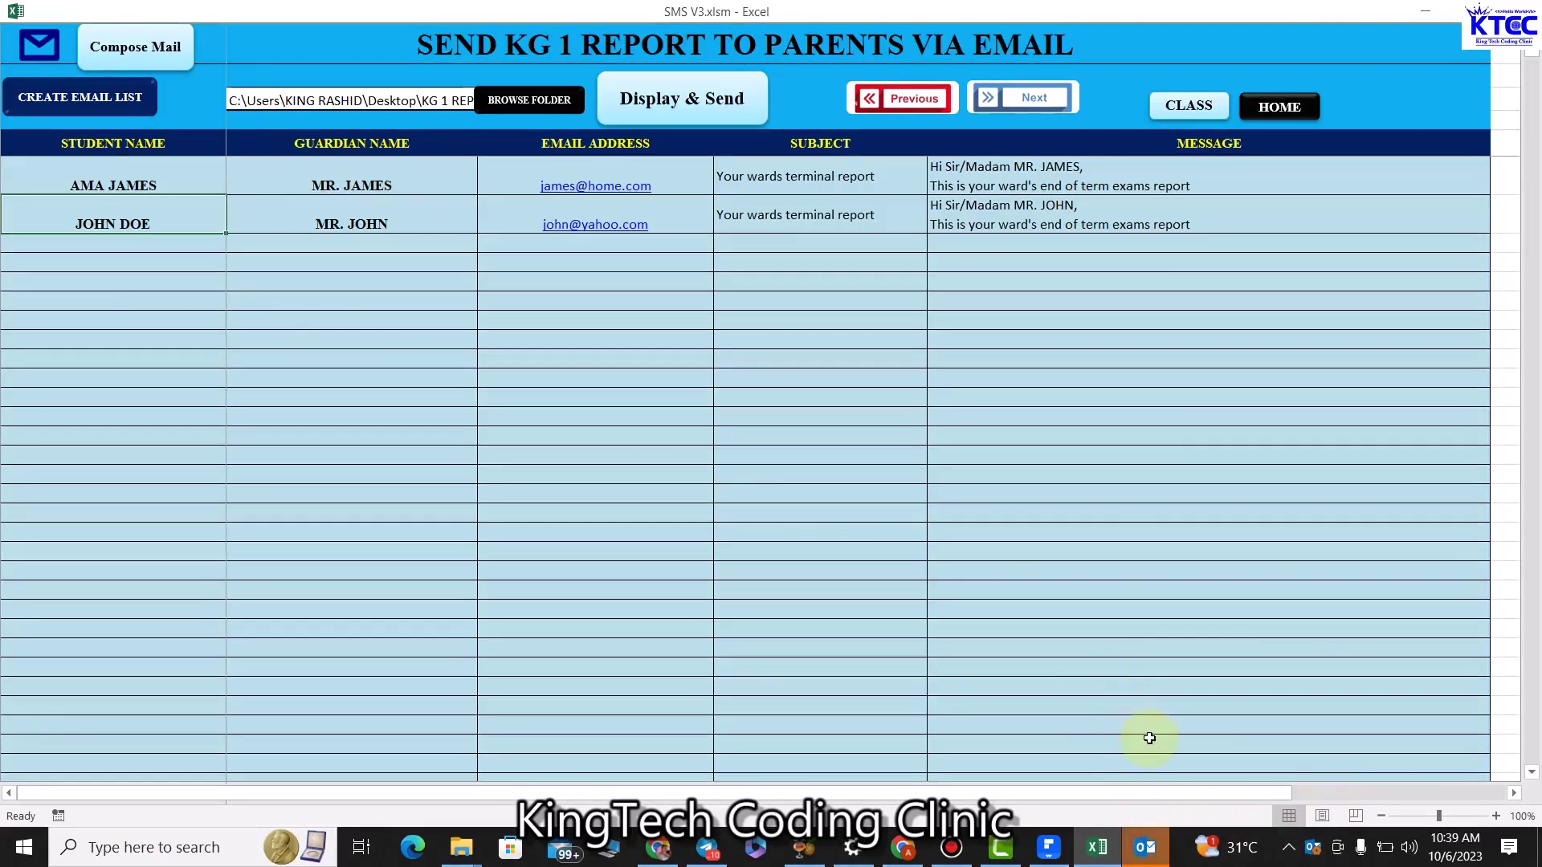
{"action": "left_click", "coordinate": [1144, 835]}
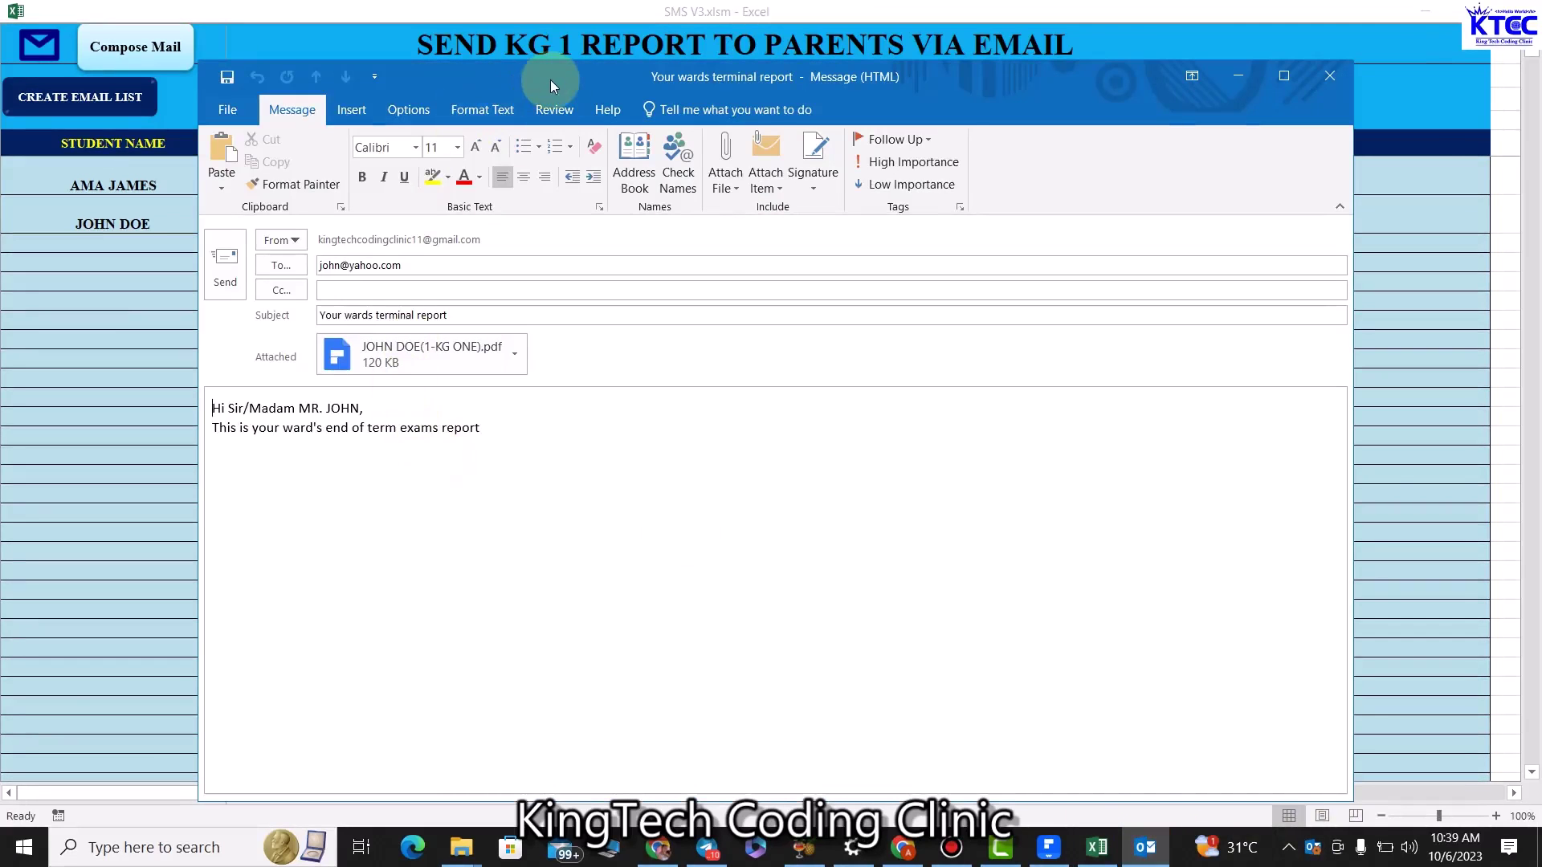
Check the draft's attached report PDF, then close the message and answer the save prompt.
{"action": "left_click_drag", "start_coordinate": [550, 79], "coordinate": [610, 77]}
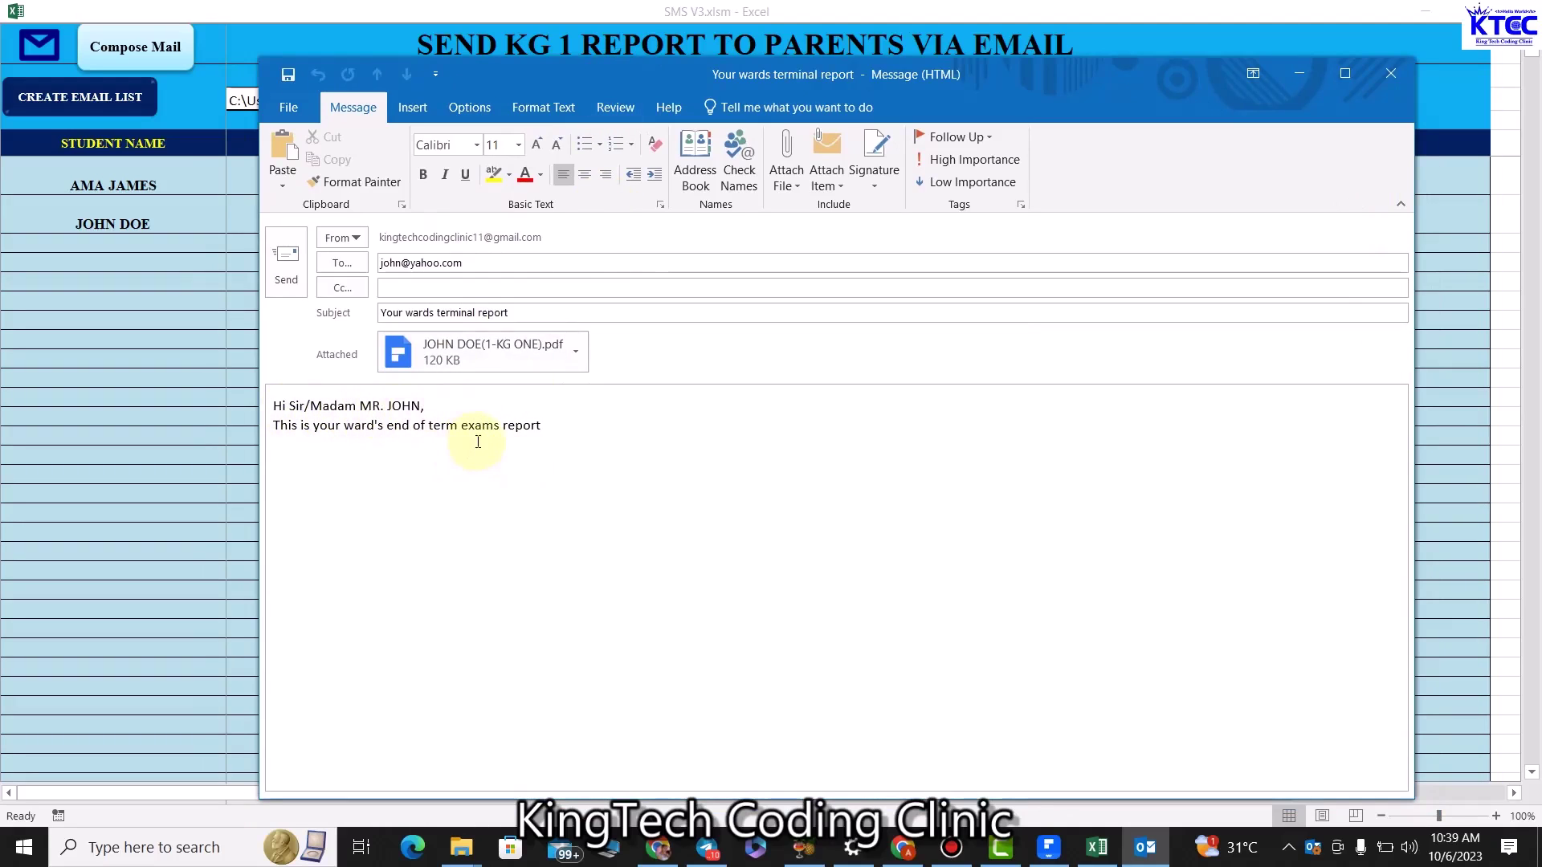
{"action": "left_click", "coordinate": [536, 360]}
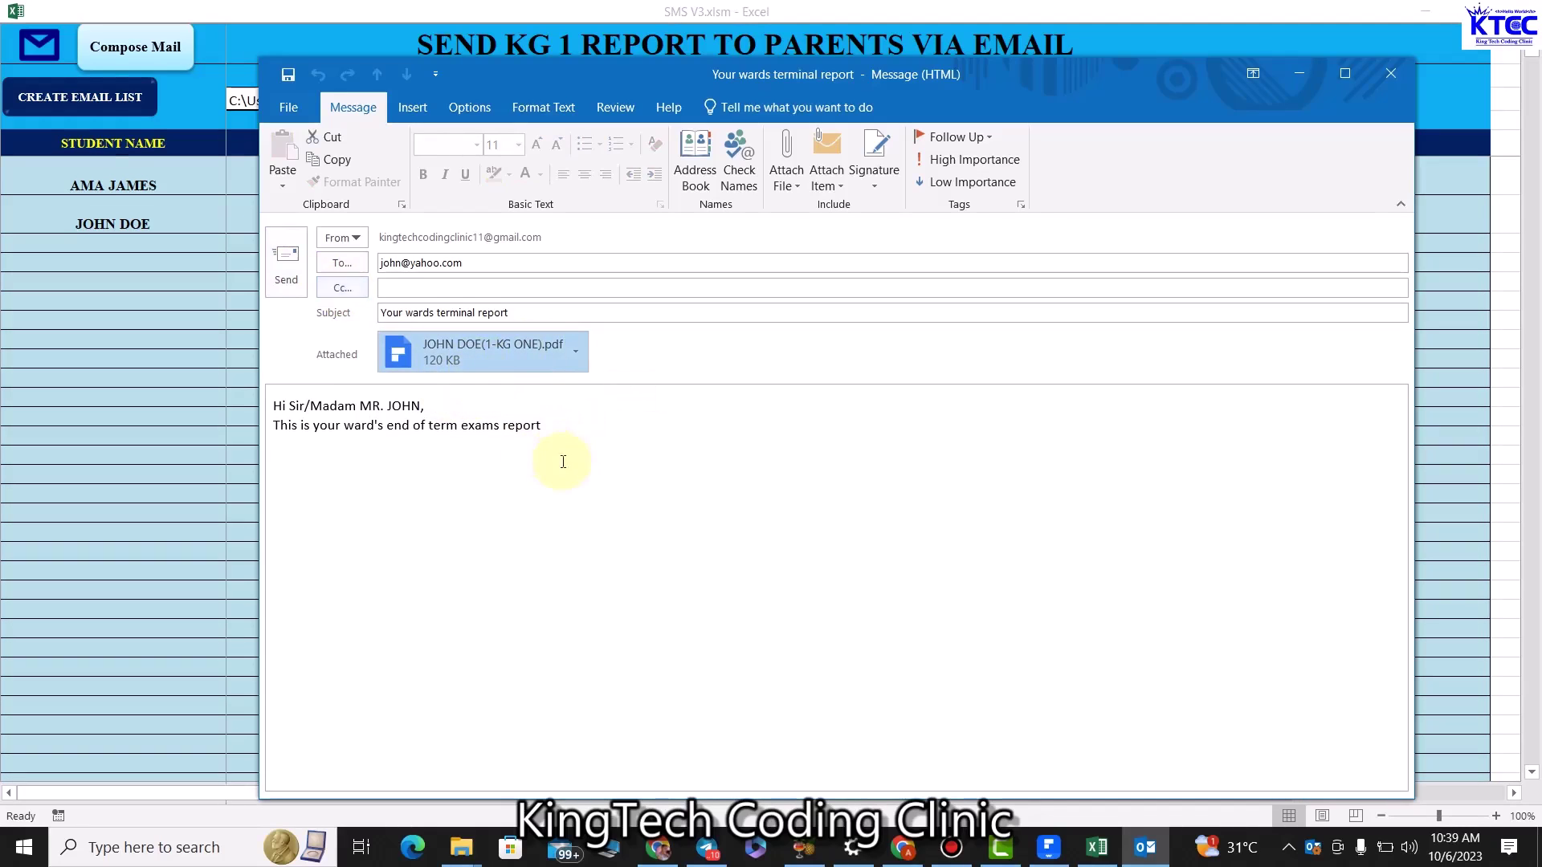
{"action": "left_click", "coordinate": [1391, 83]}
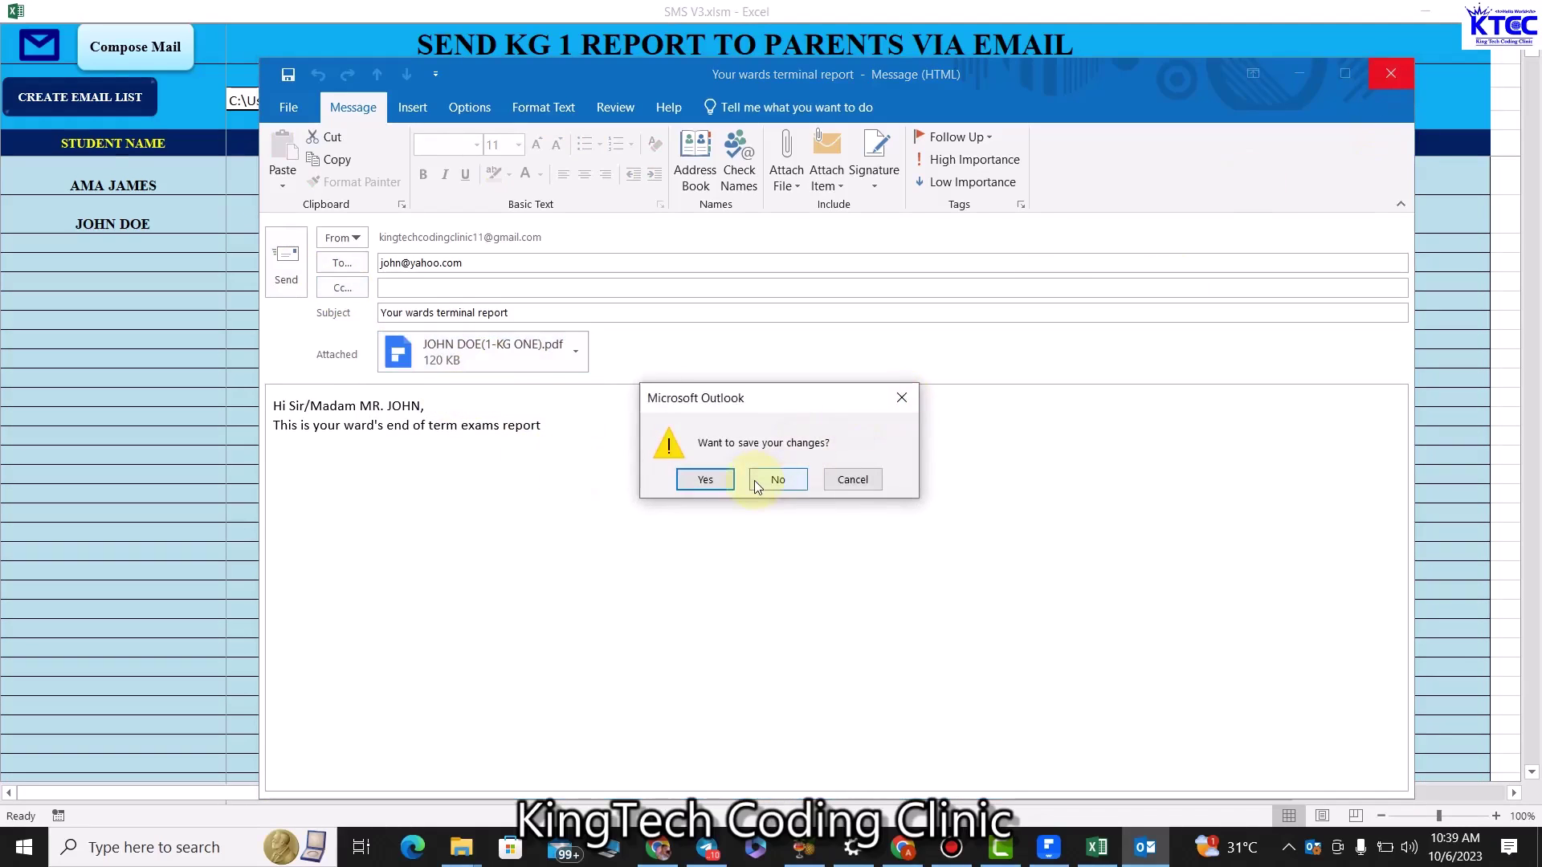
{"action": "left_click", "coordinate": [754, 480]}
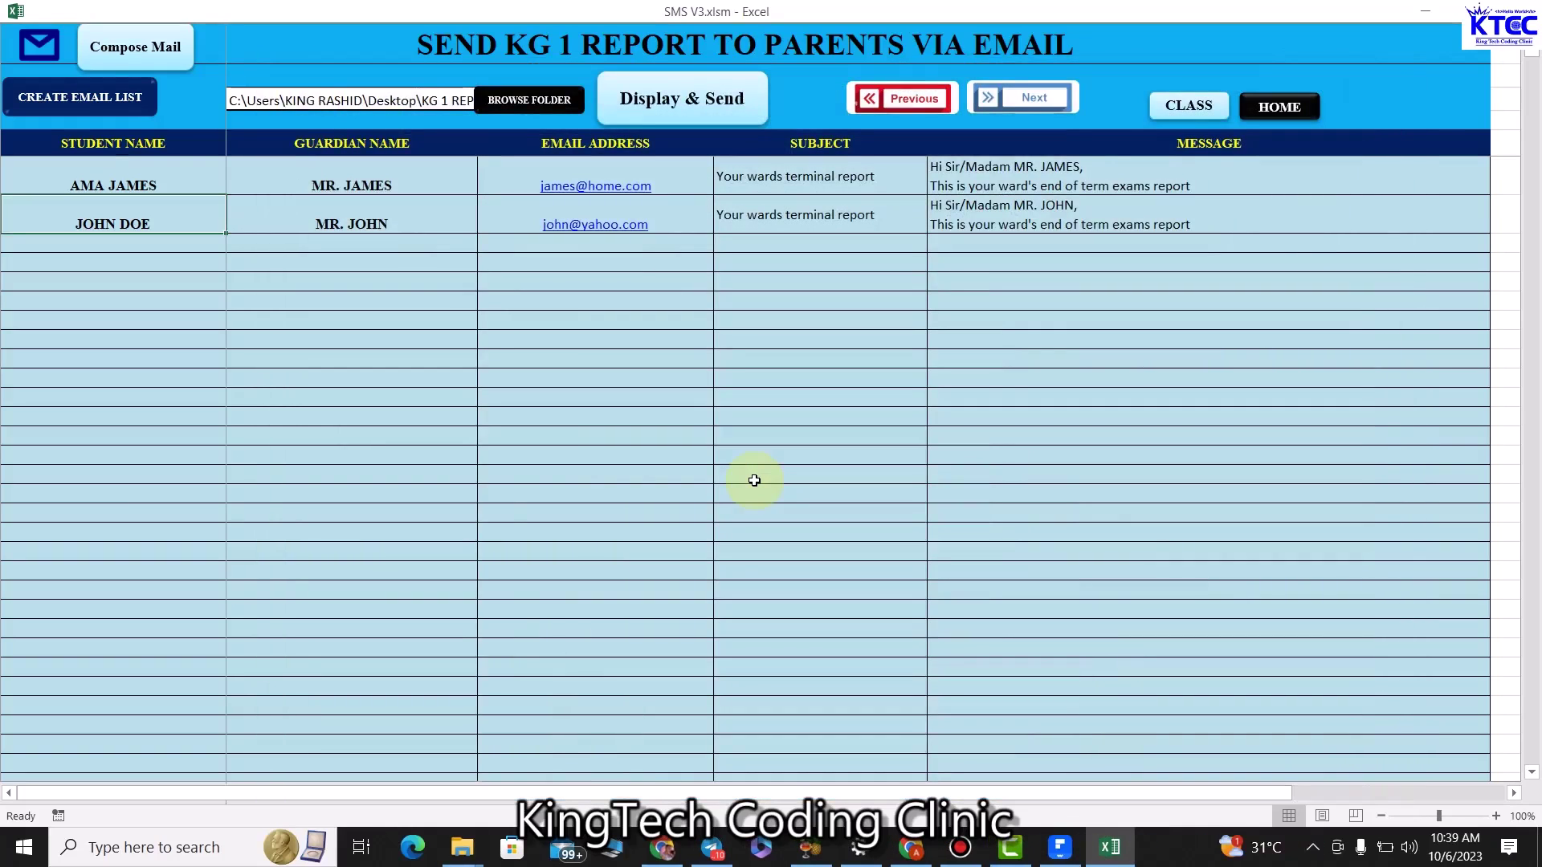
From the HOME dashboard, log out of the school management system and acknowledge the logged-out message.
{"action": "left_click", "coordinate": [1301, 113]}
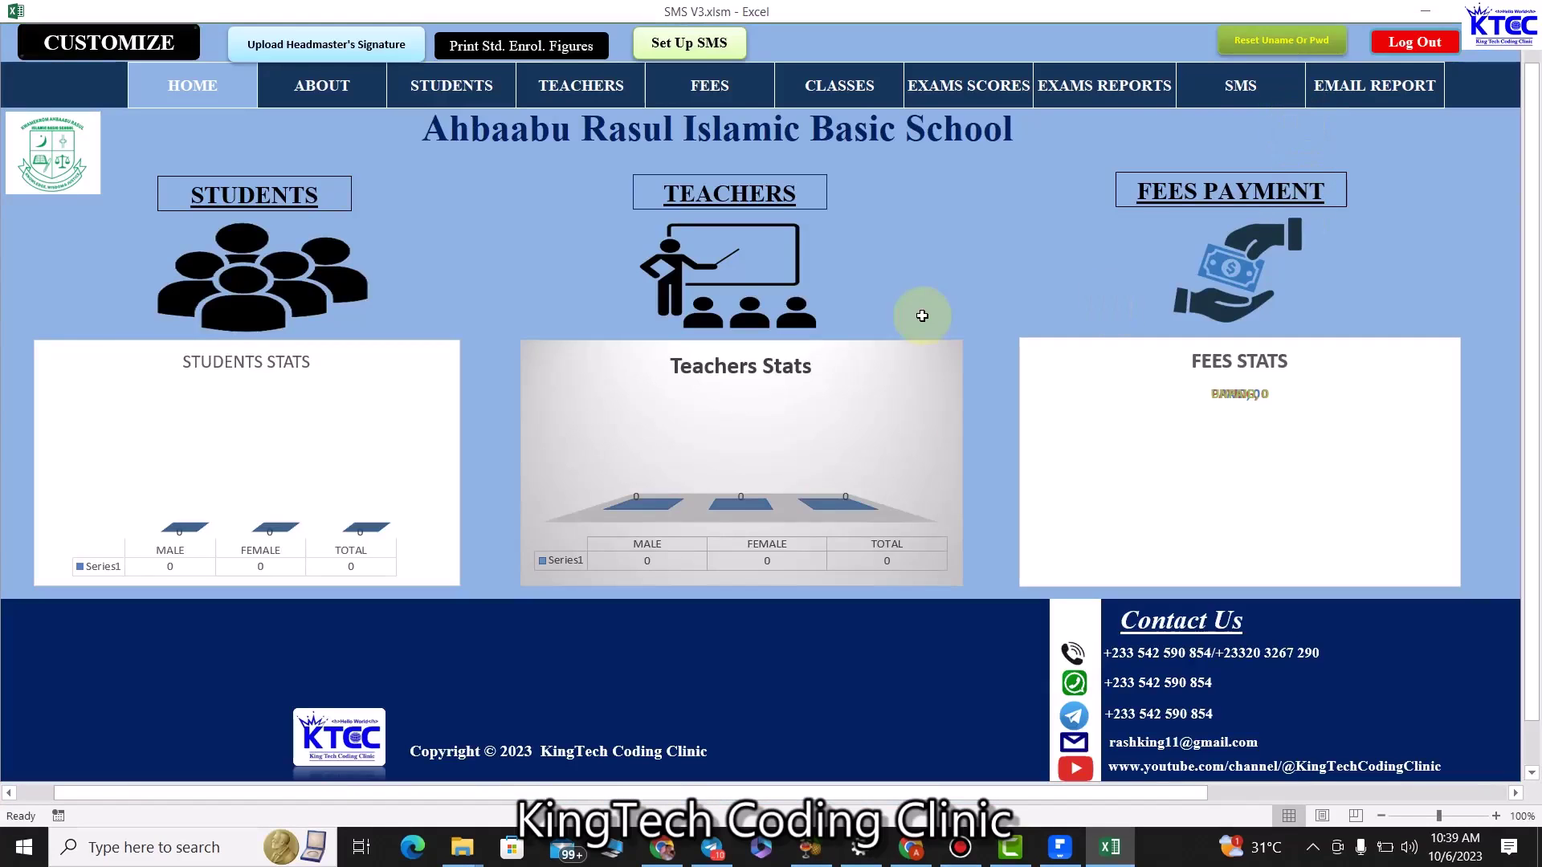
{"action": "left_click", "coordinate": [1429, 44]}
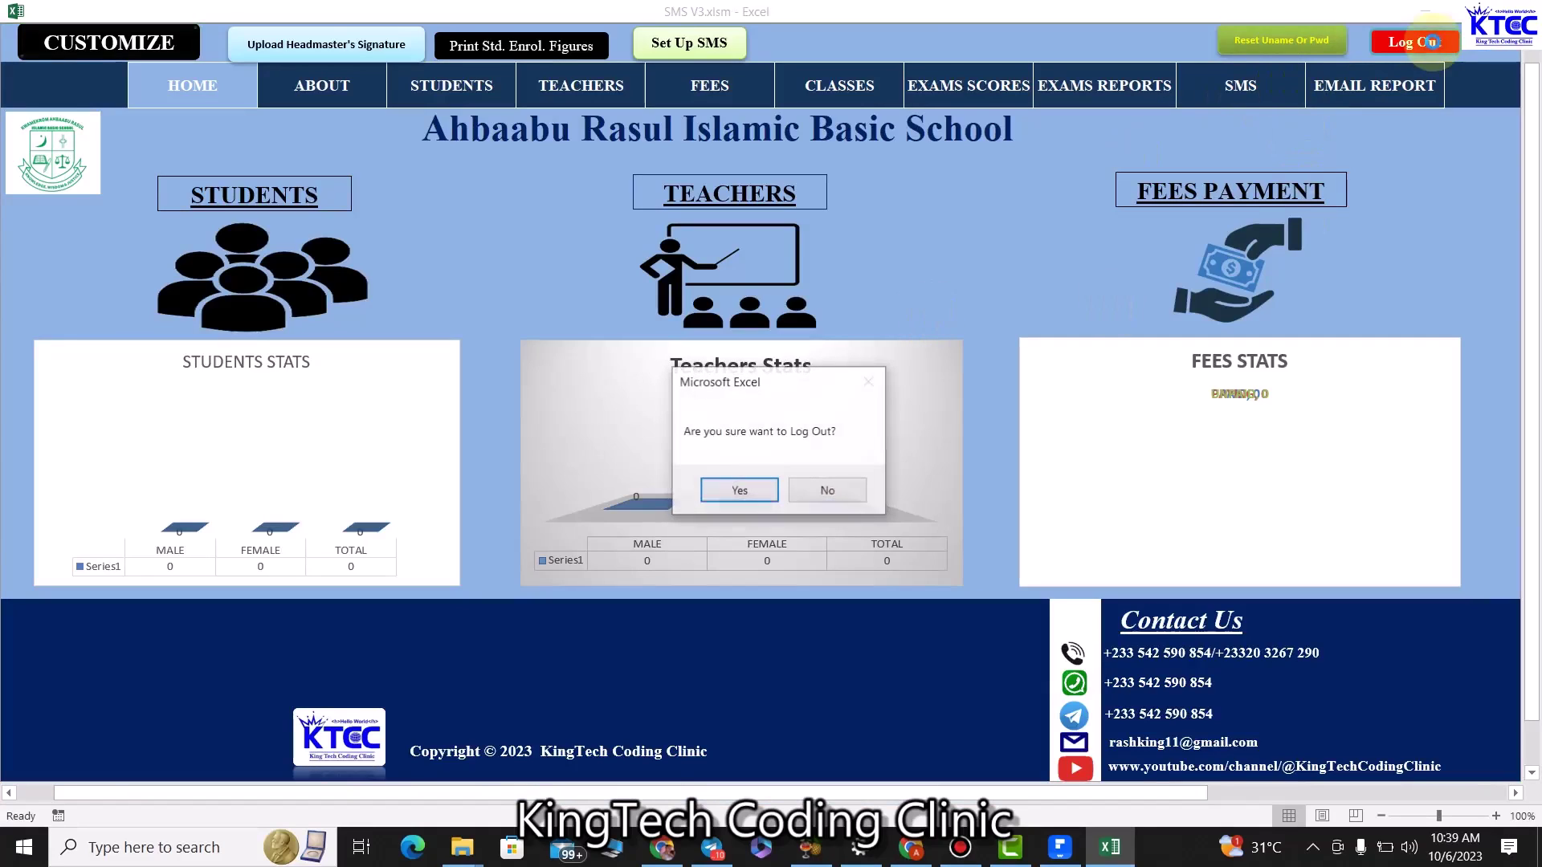
{"action": "left_click", "coordinate": [827, 490]}
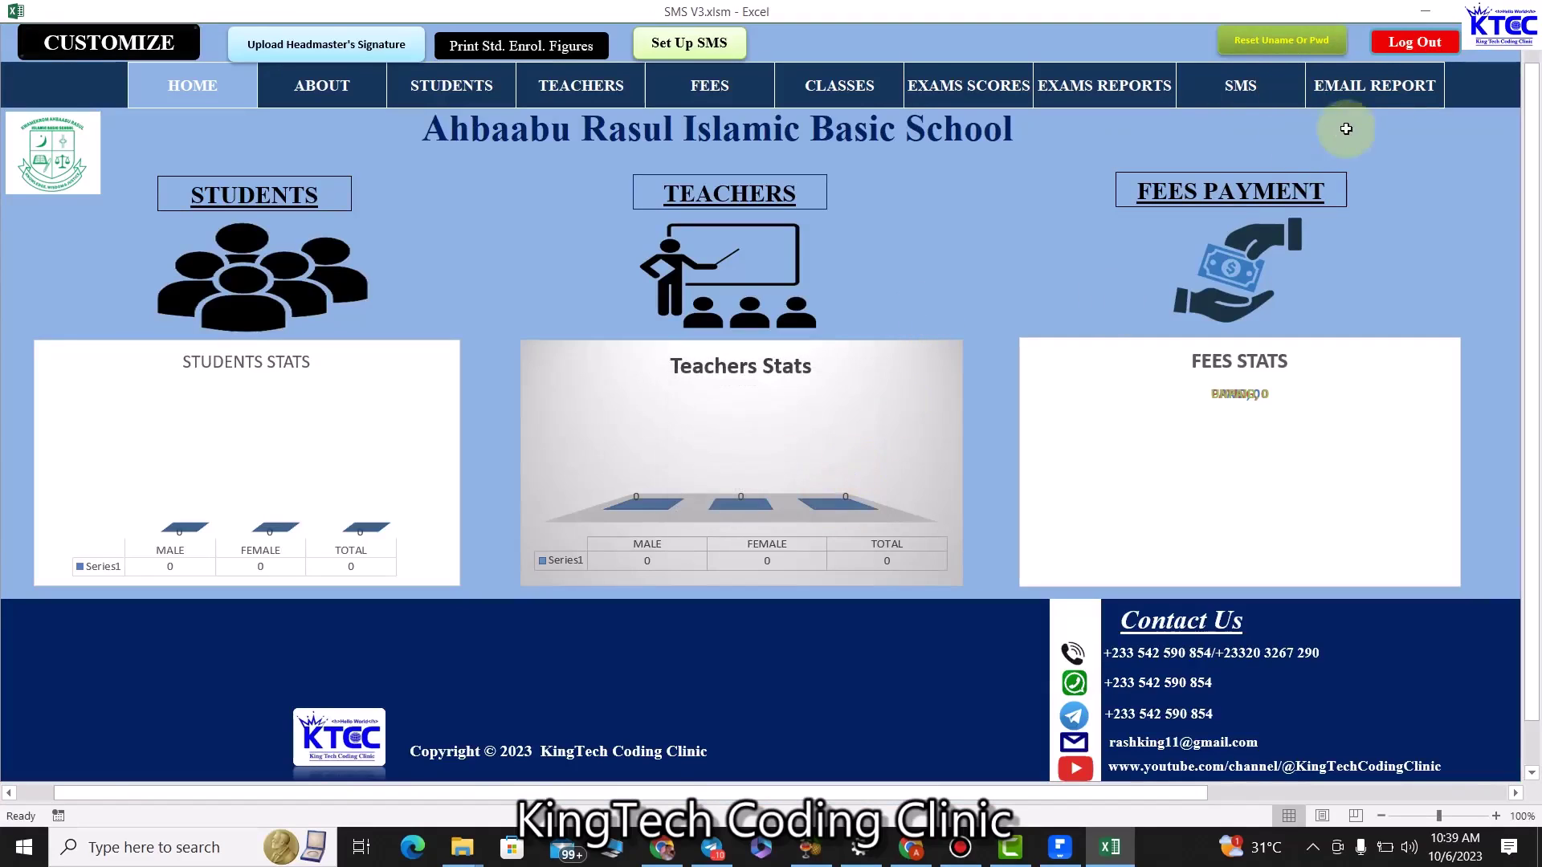
{"action": "left_click", "coordinate": [1413, 43]}
{"action": "left_click", "coordinate": [711, 489]}
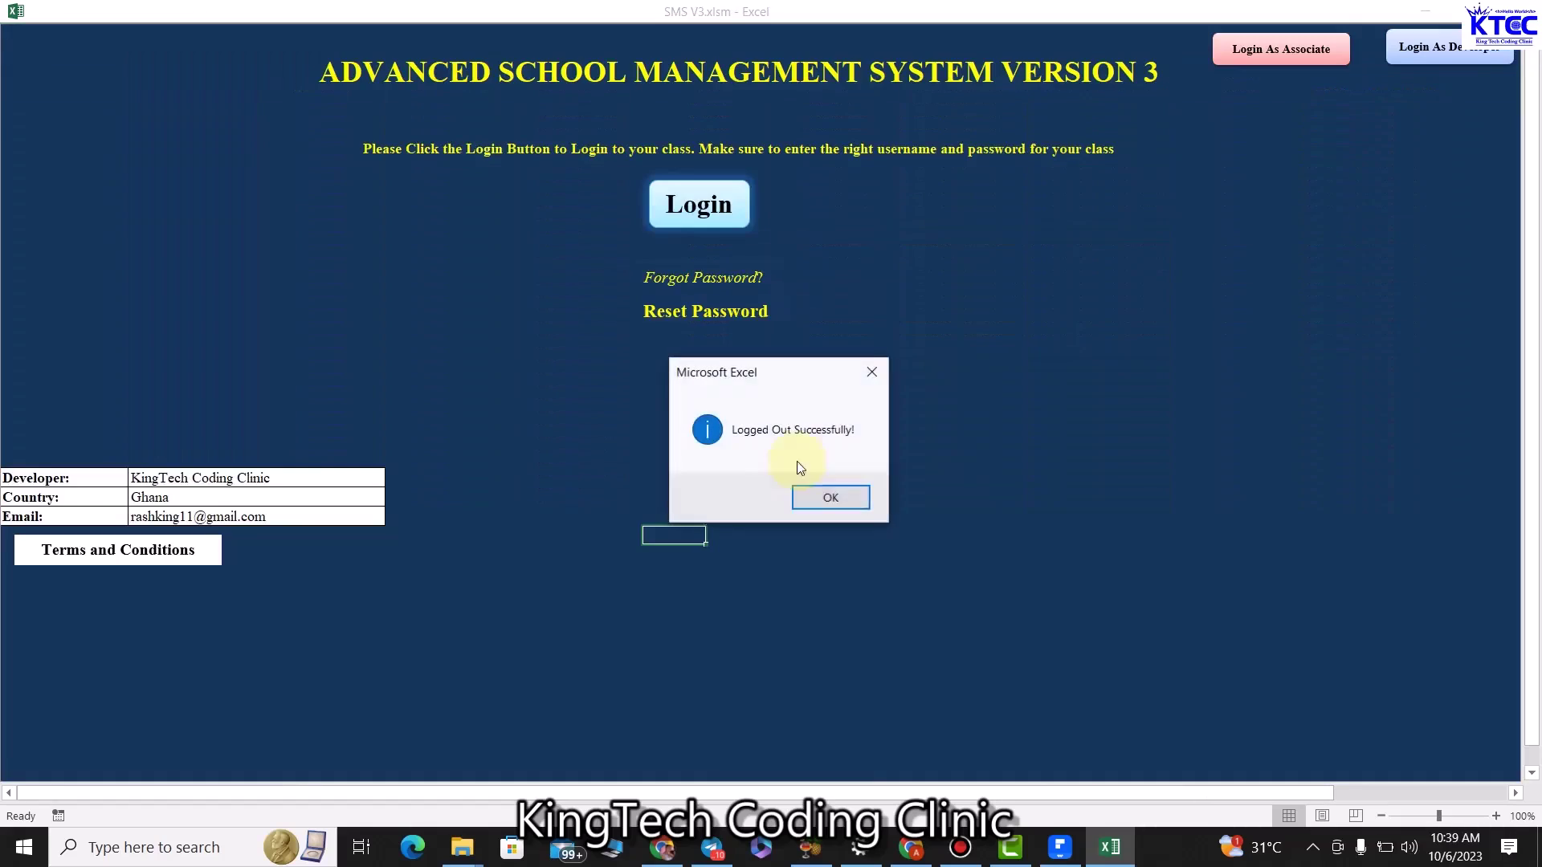
{"action": "left_click", "coordinate": [818, 499]}
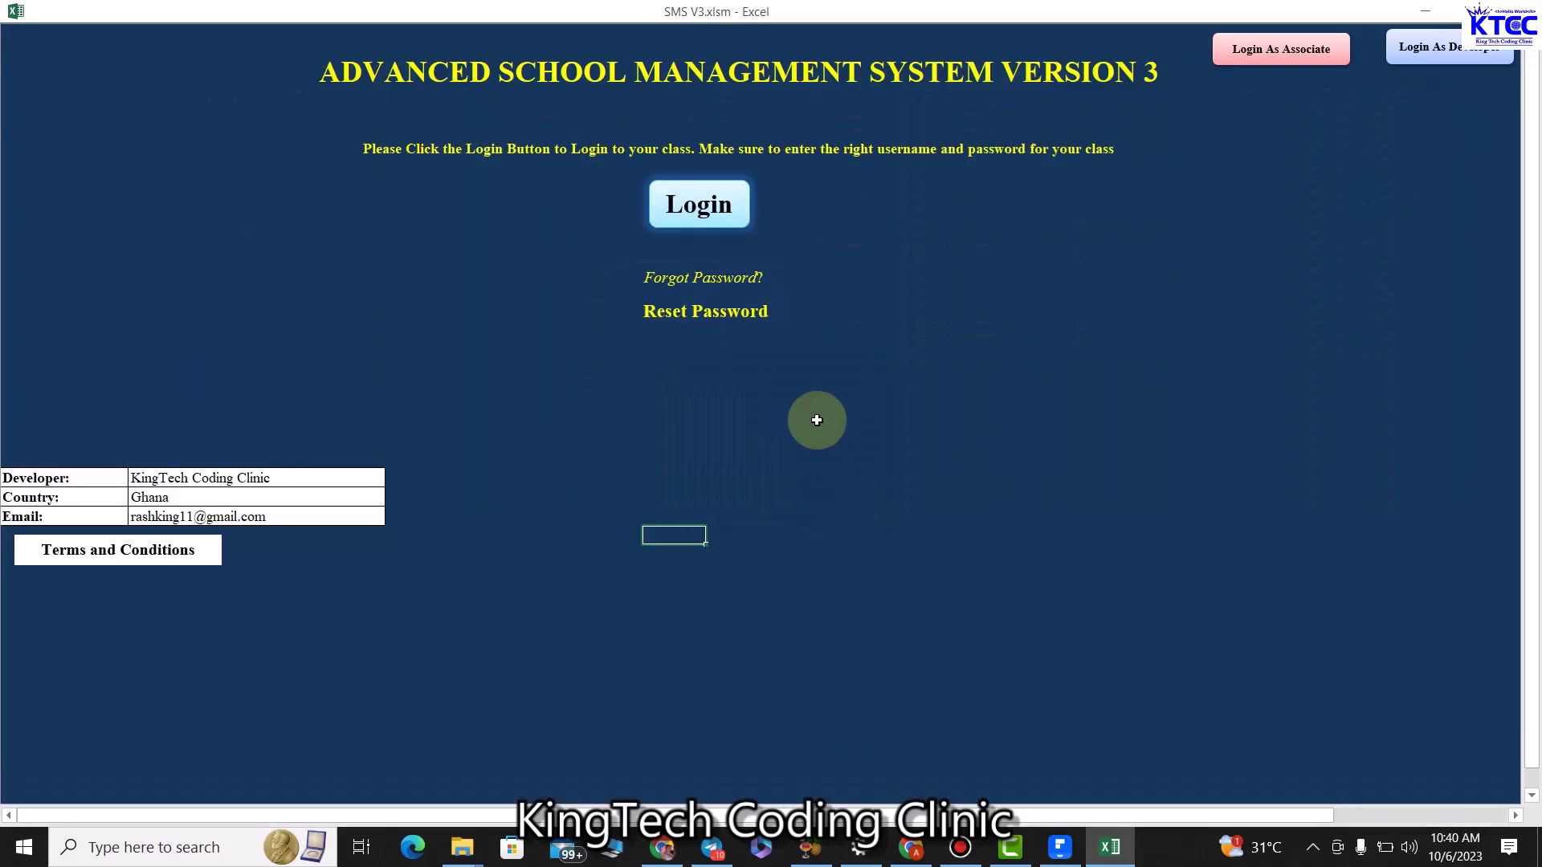